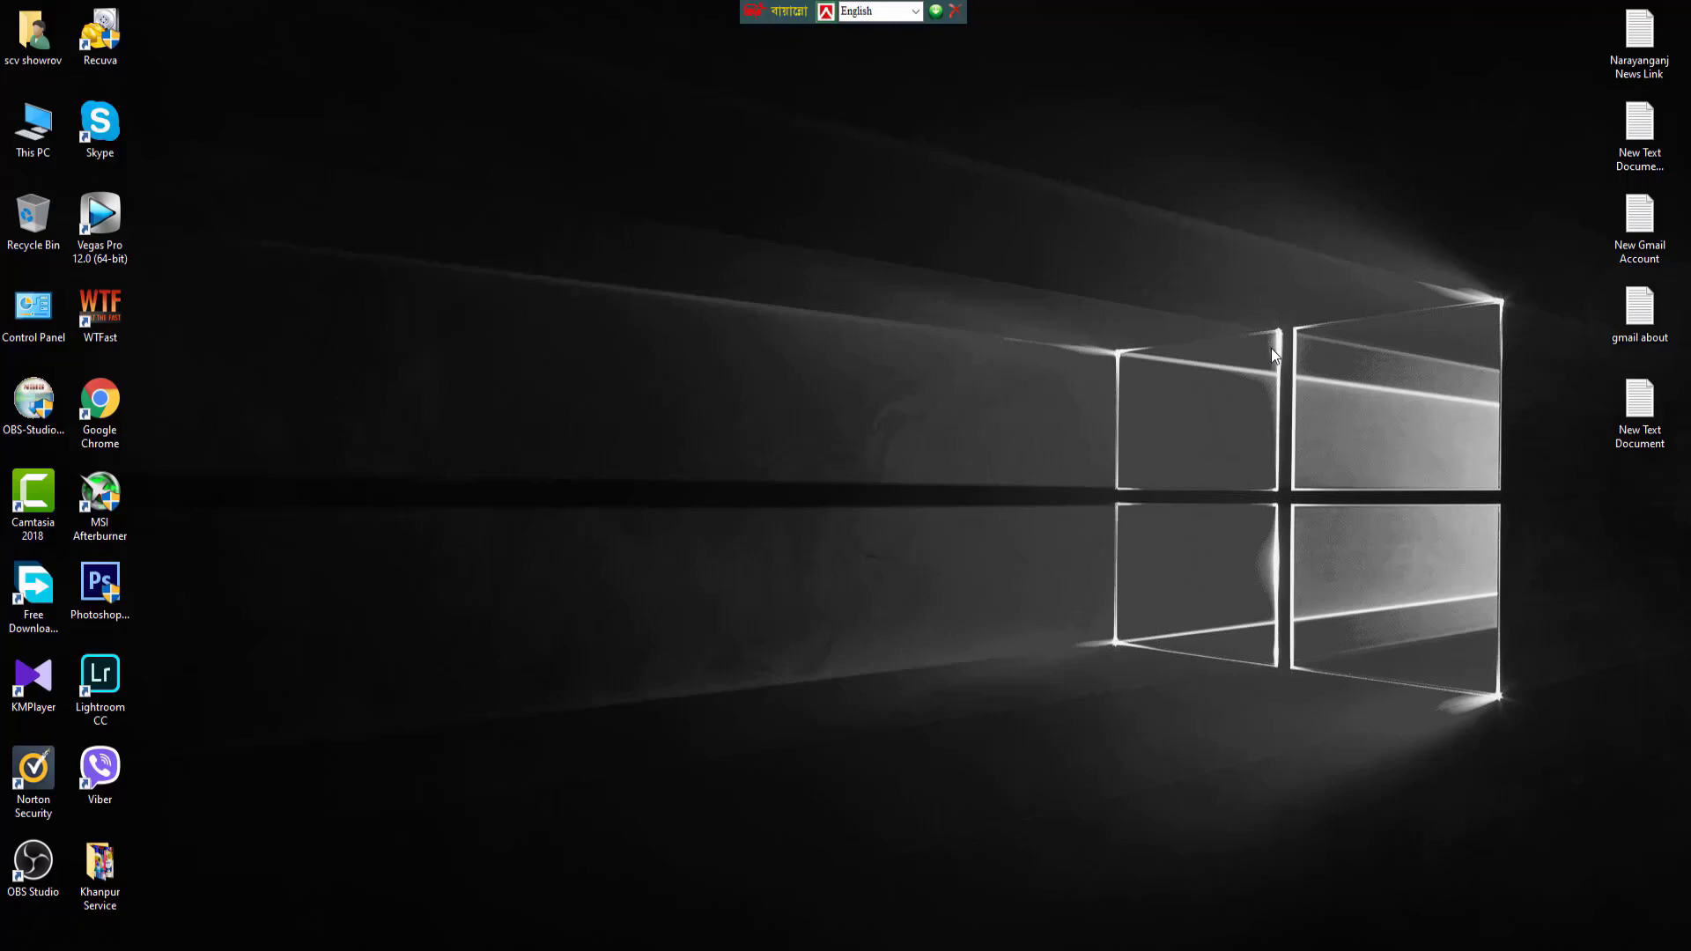
pyautogui.rightClick(1272, 355)
pyautogui.click(1317, 435)
pyautogui.rightClick(1269, 355)
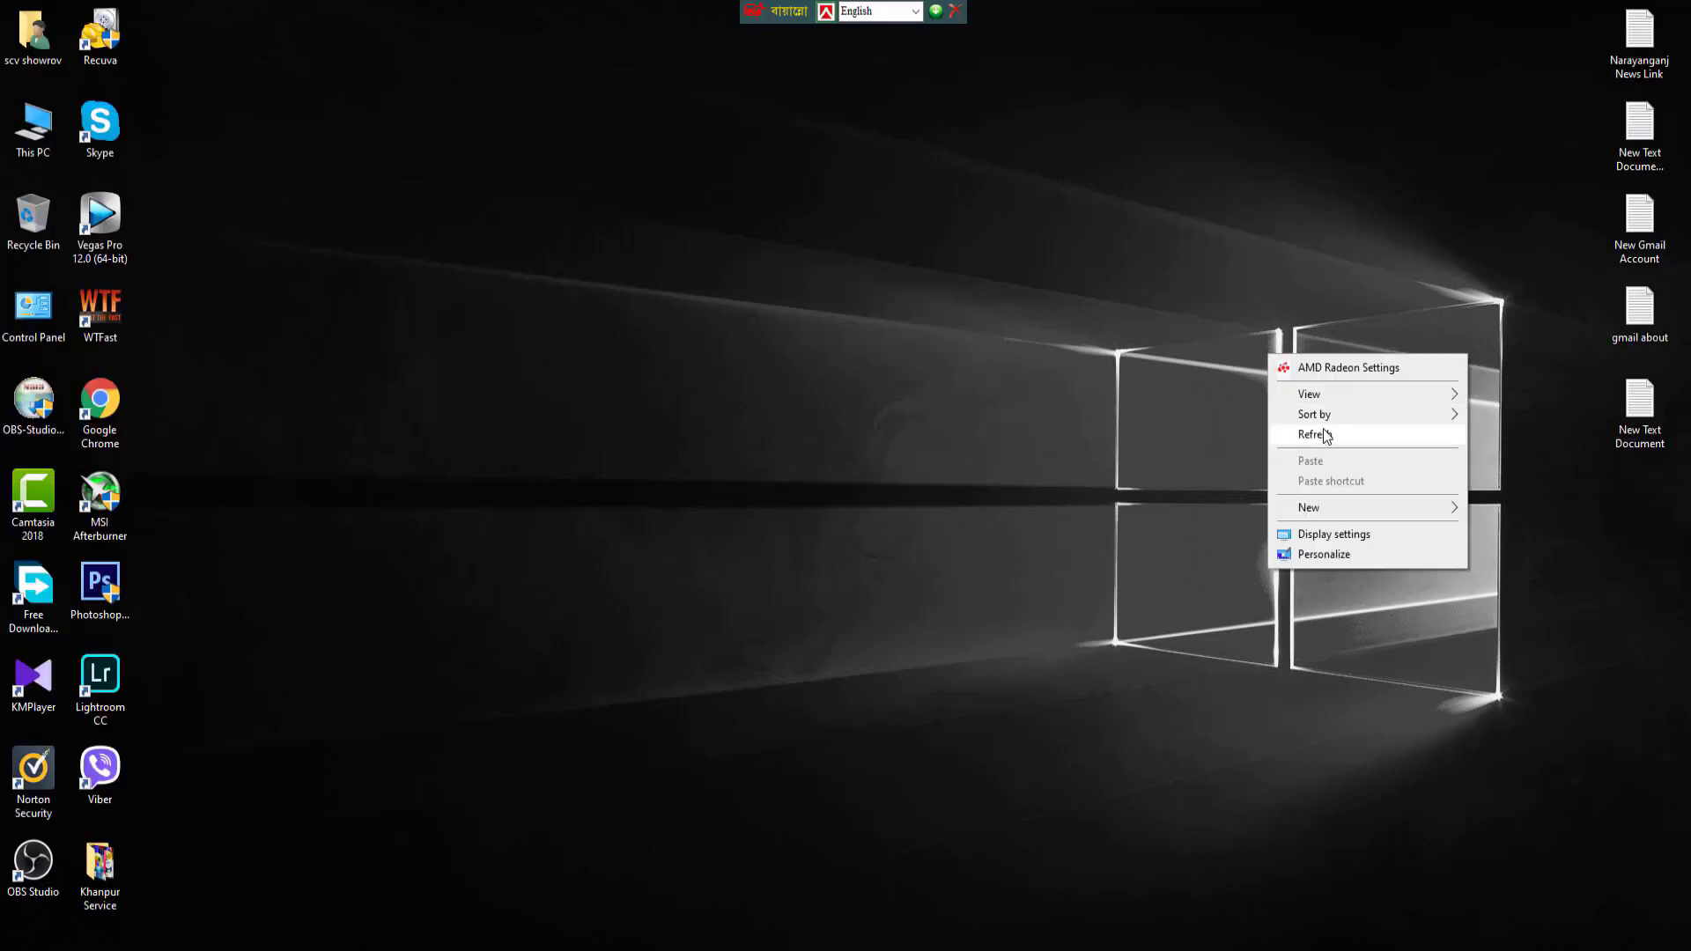
pyautogui.click(1325, 435)
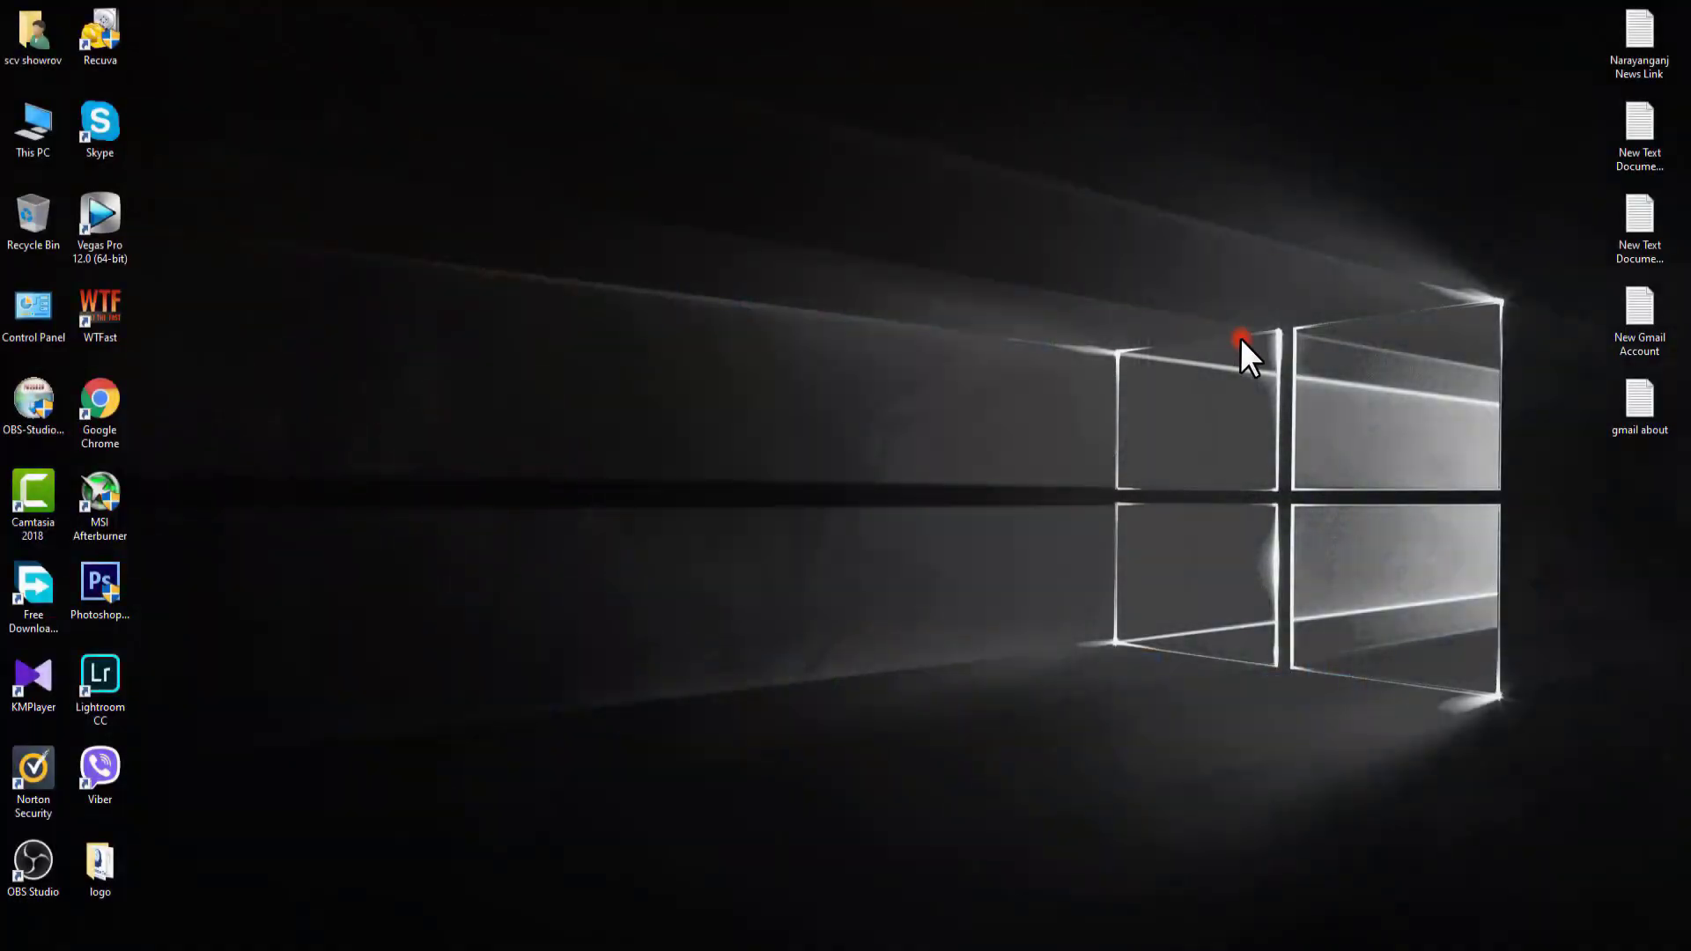
pyautogui.rightClick(1276, 340)
pyautogui.click(1306, 418)
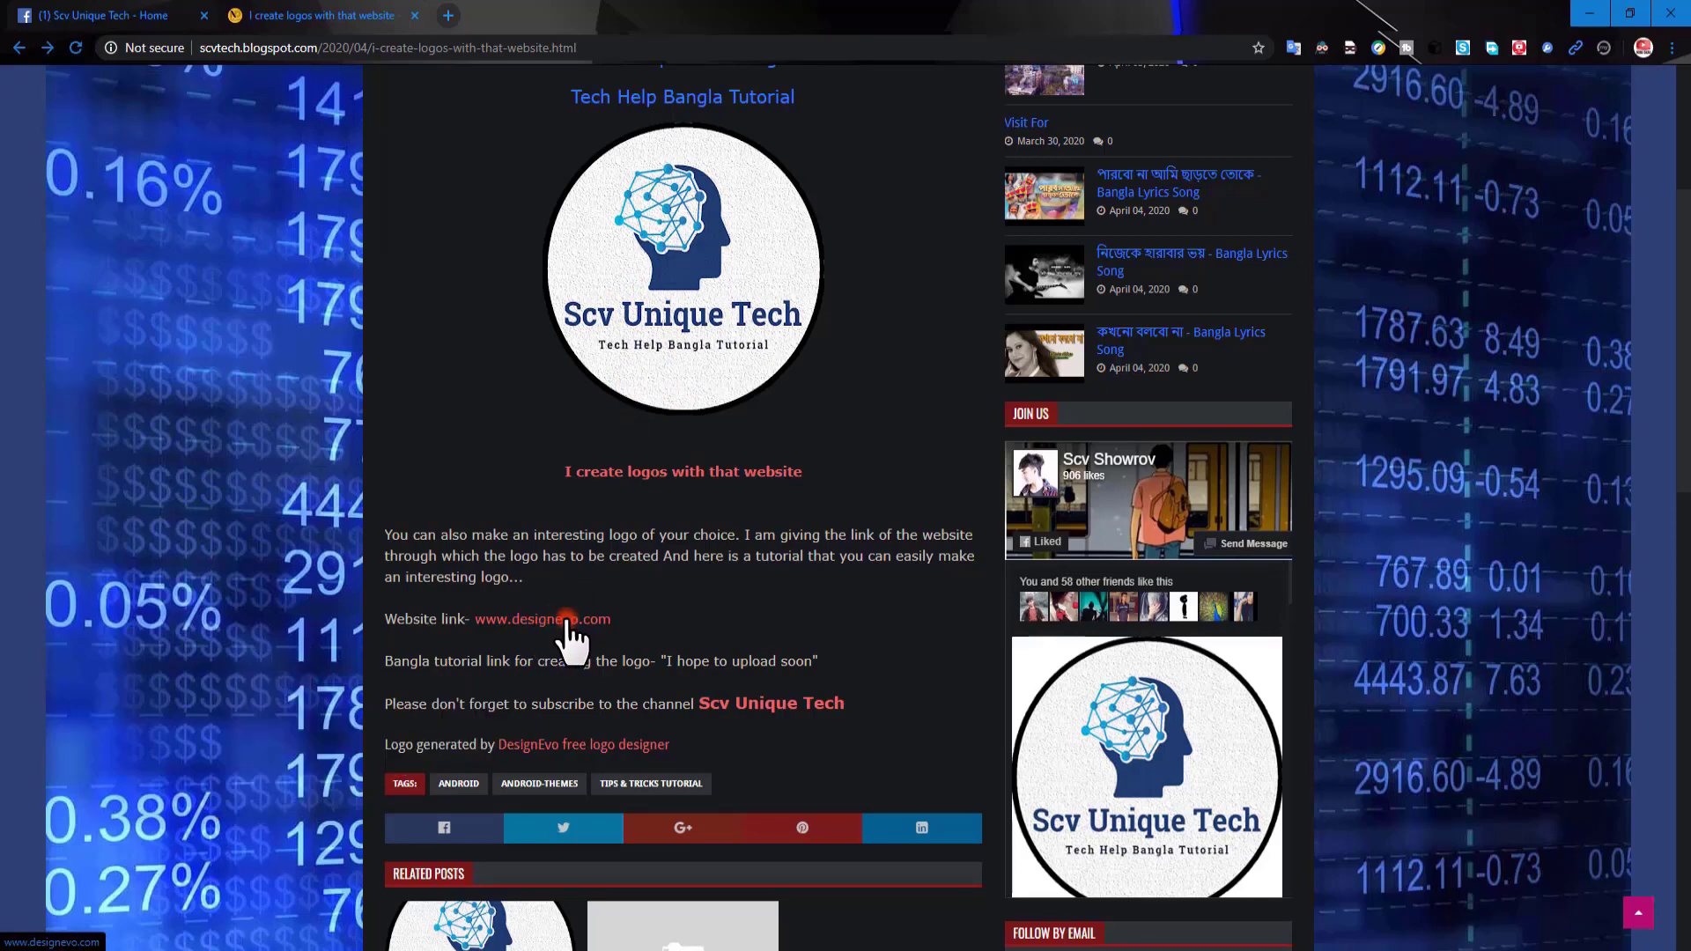
pyautogui.click(566, 618)
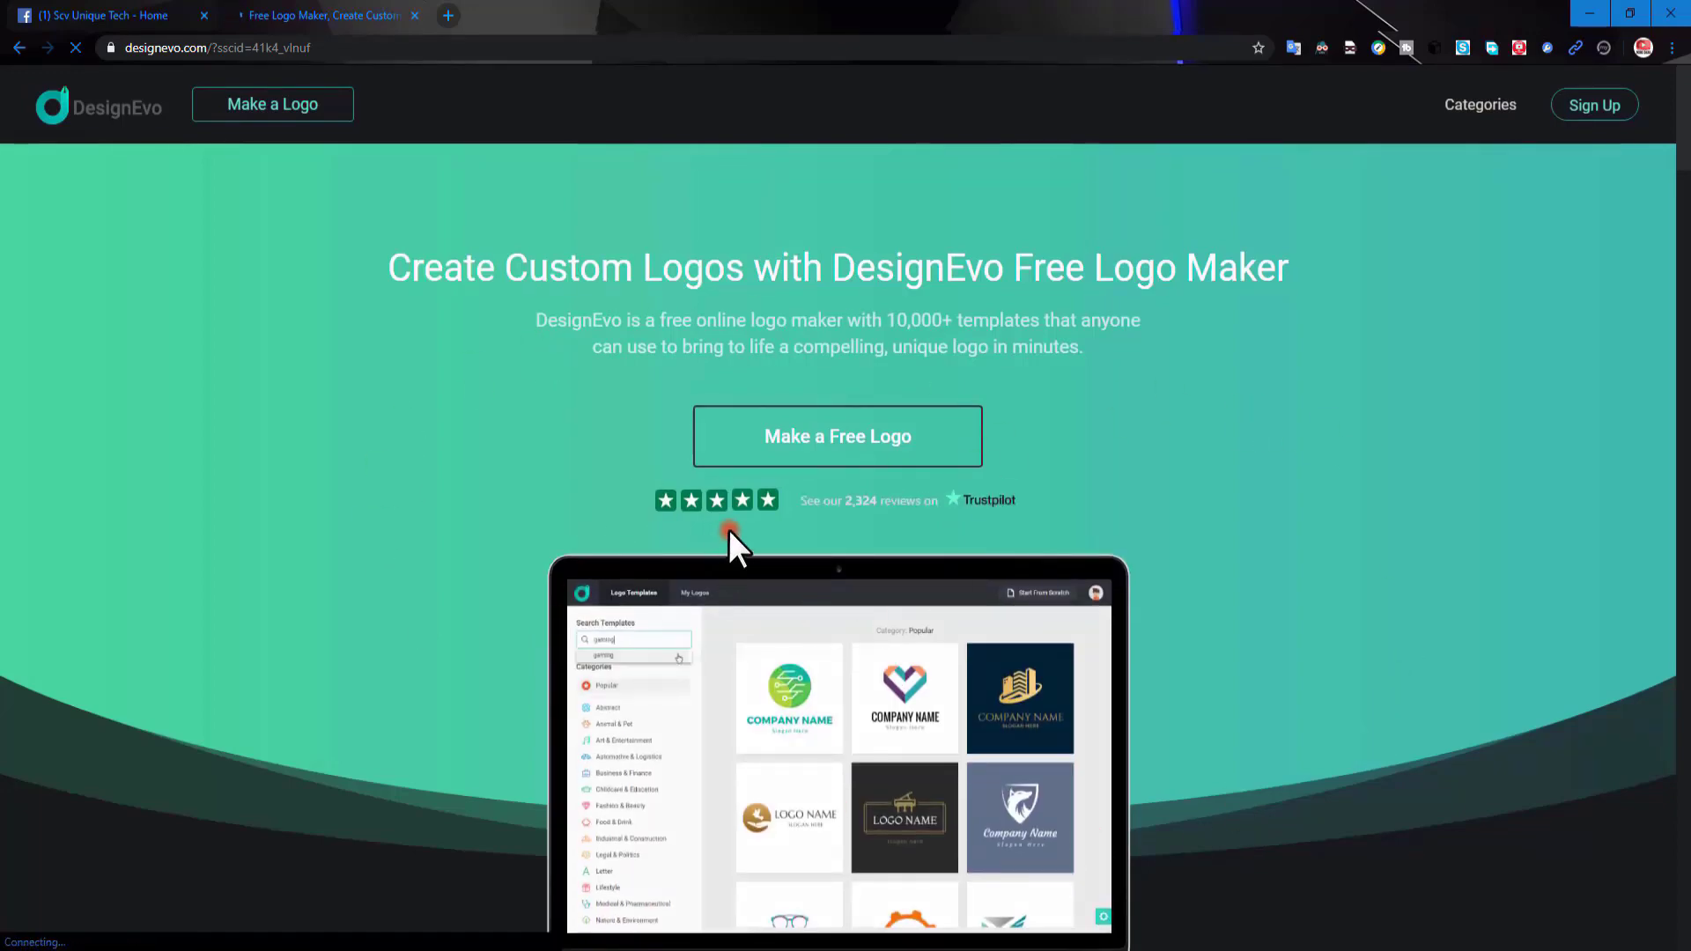
# Scroll the home page, then sign up to DesignEvo with a Google account.
pyautogui.scroll(-7, 779, 527)
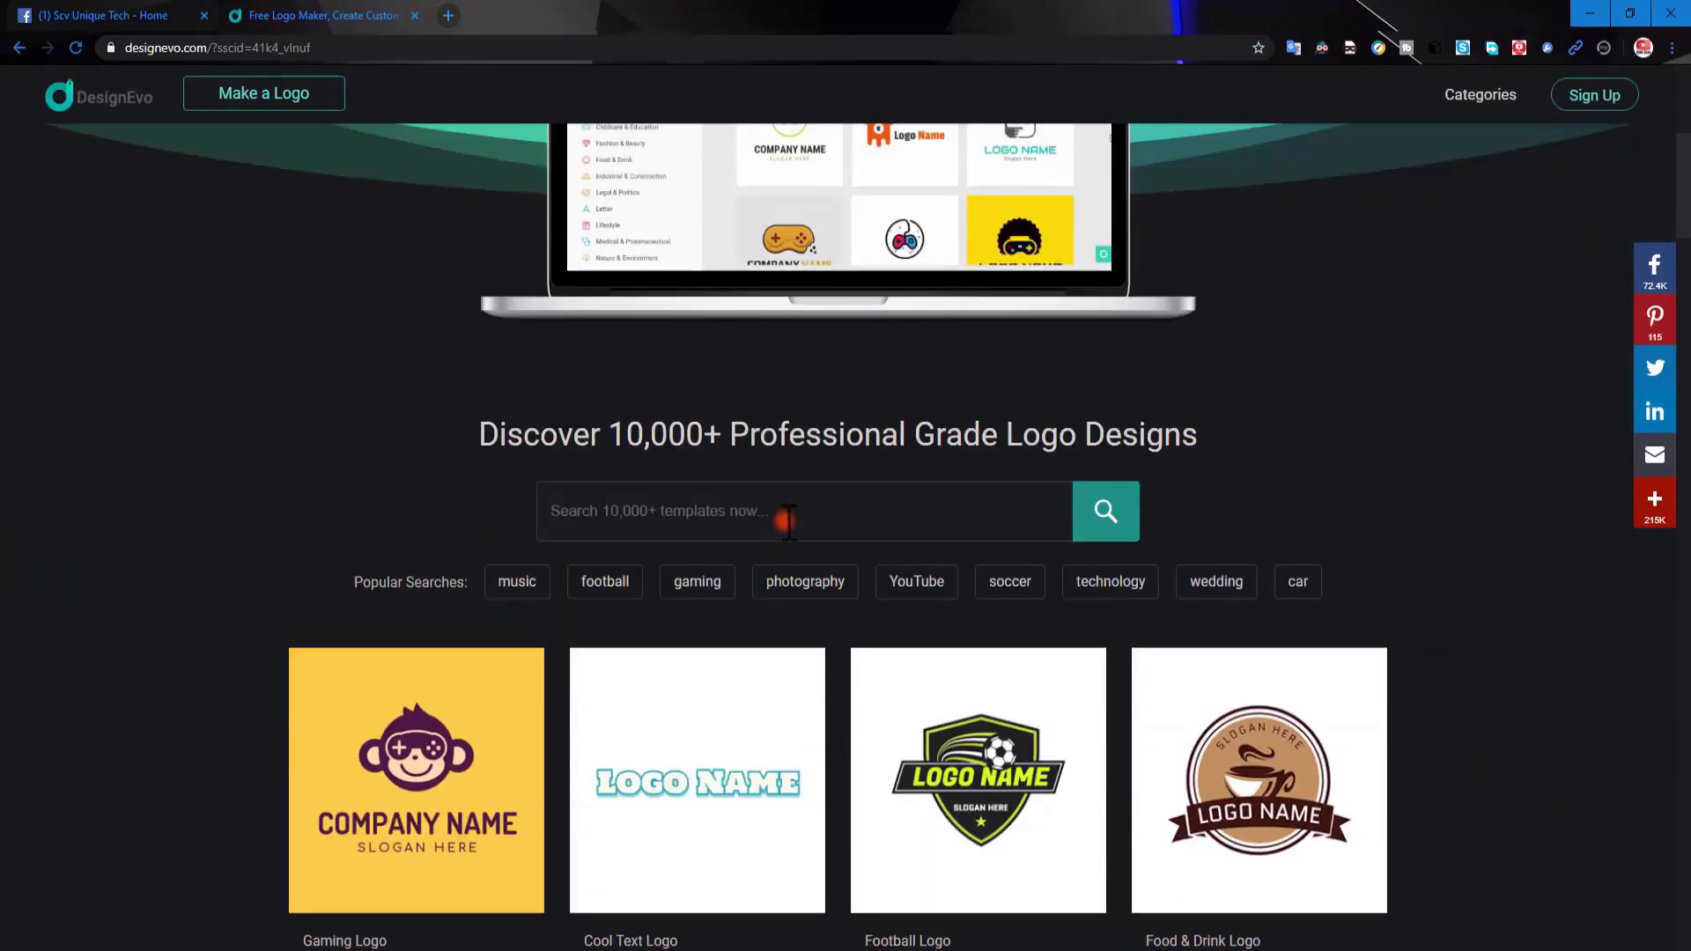
pyautogui.scroll(-4, 704, 617)
pyautogui.scroll(3, 1013, 696)
pyautogui.scroll(5, 1057, 687)
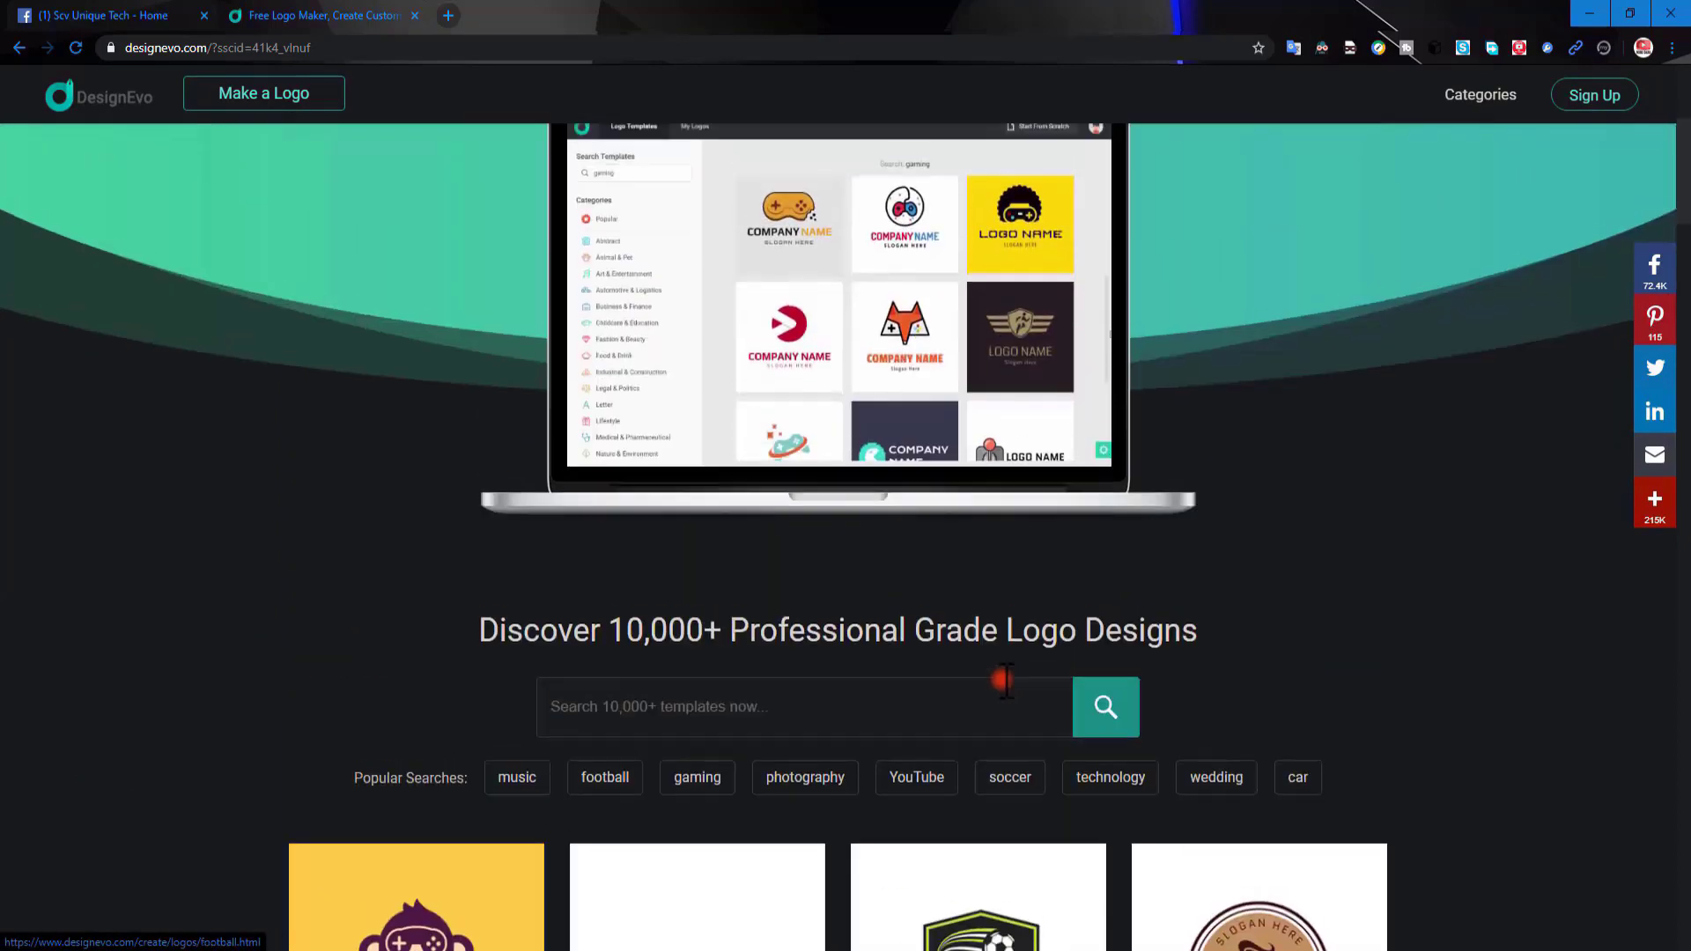
pyautogui.scroll(4, 822, 510)
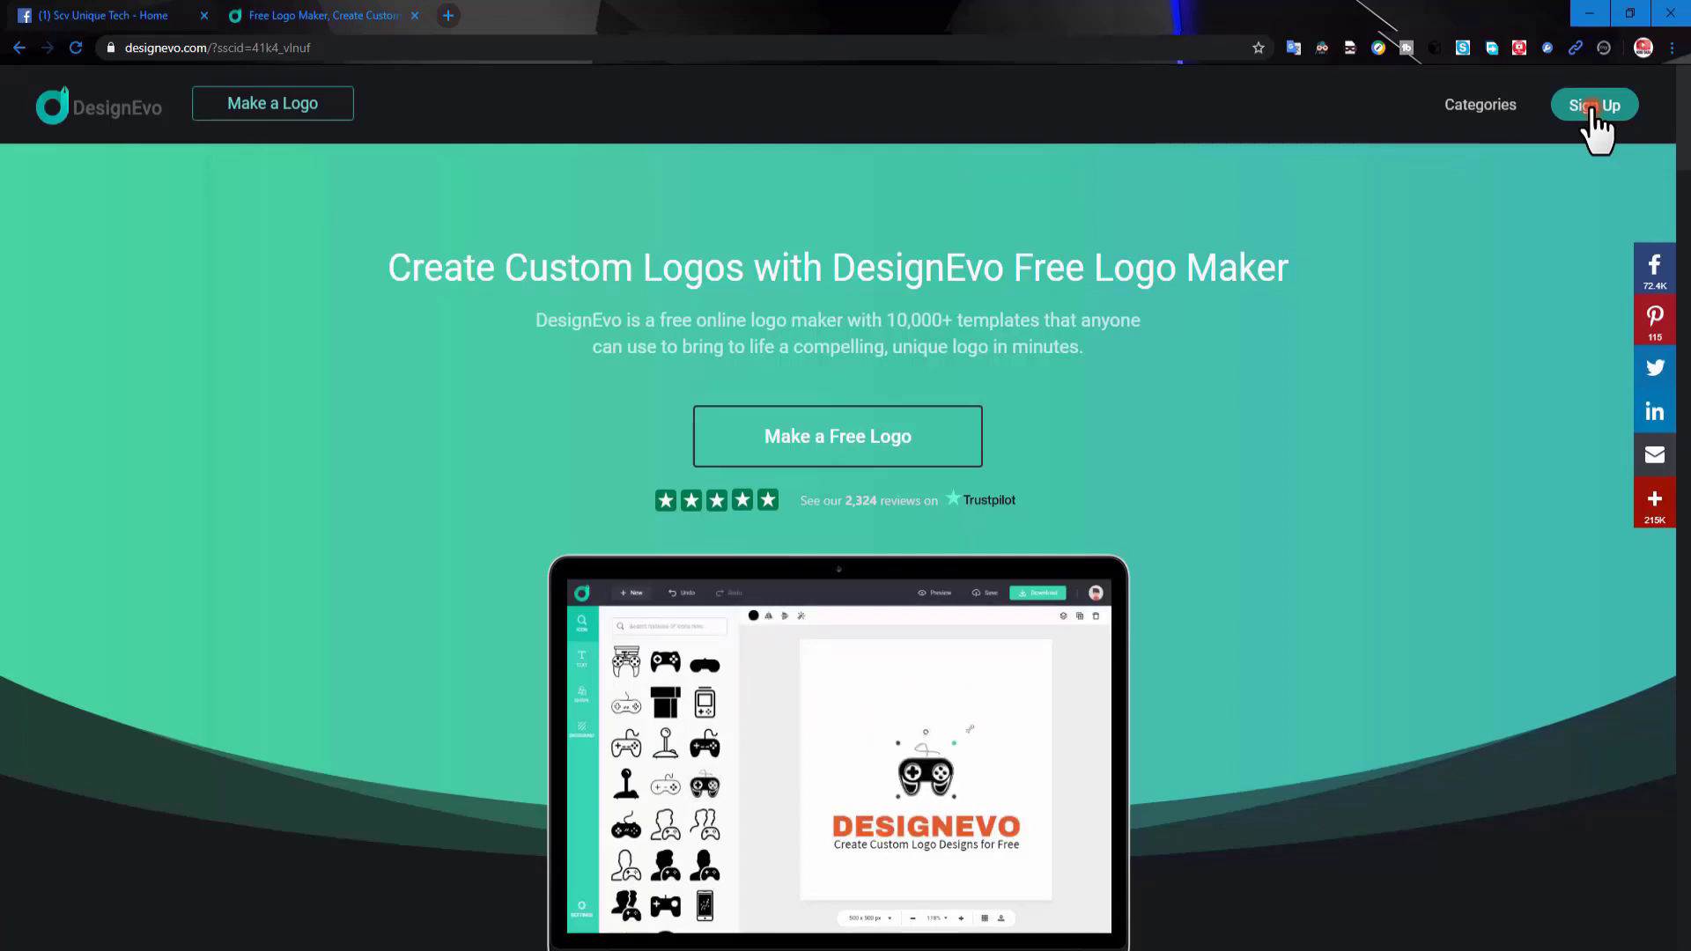
pyautogui.click(1592, 106)
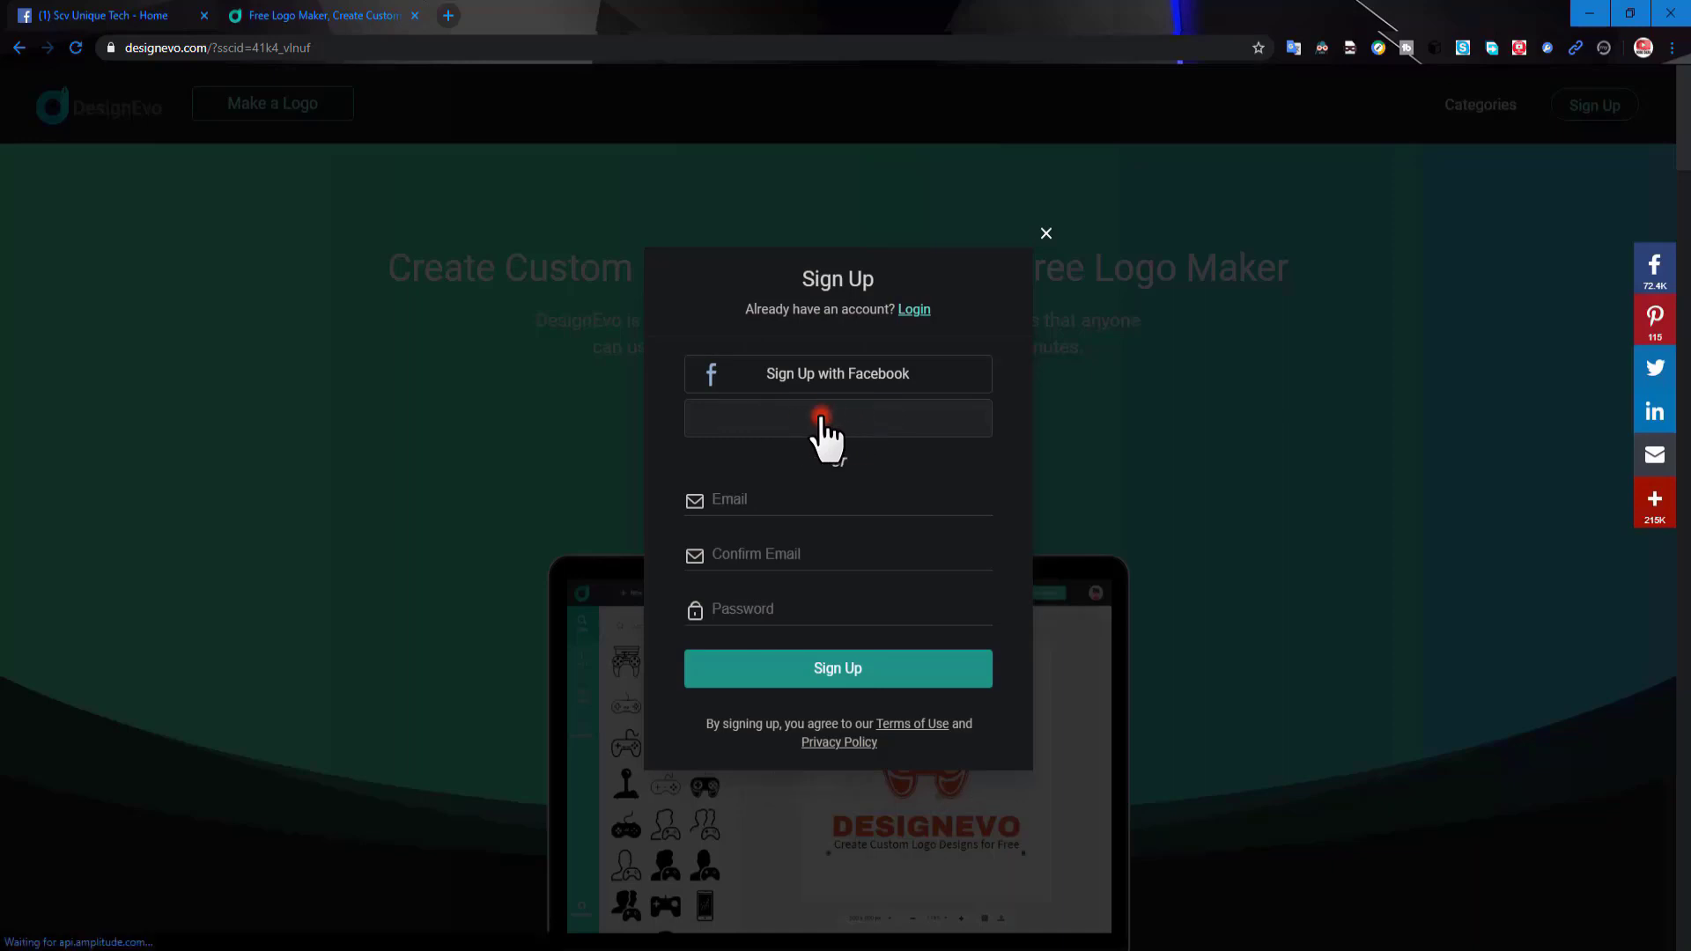
pyautogui.click(813, 419)
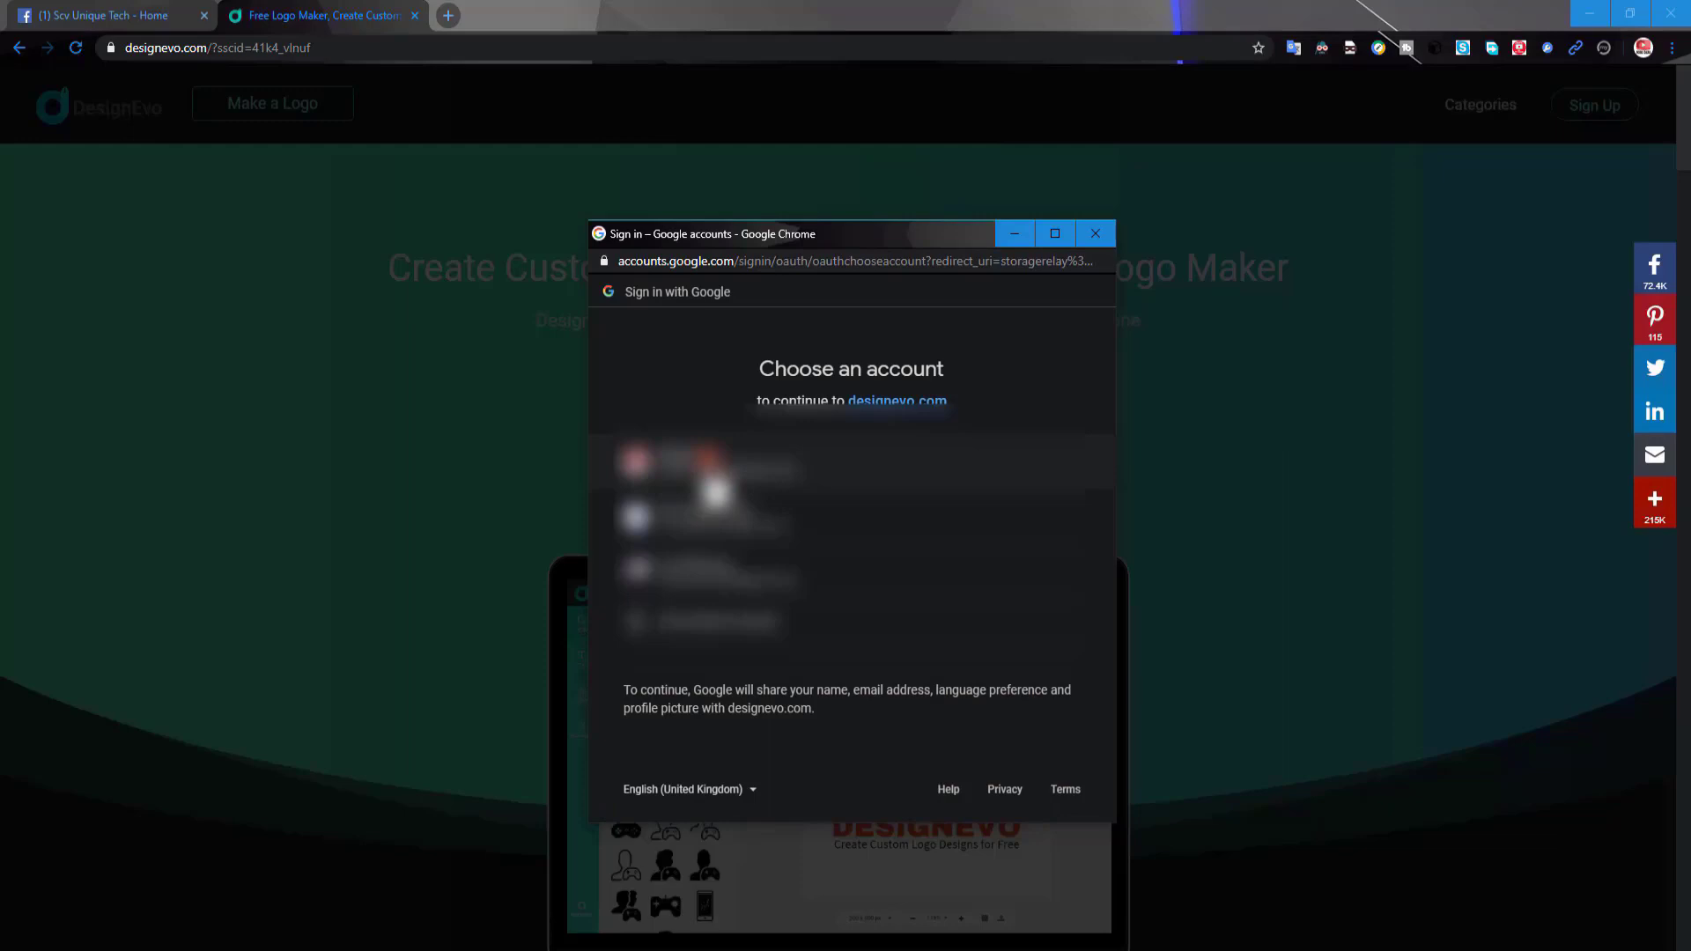
pyautogui.click(712, 475)
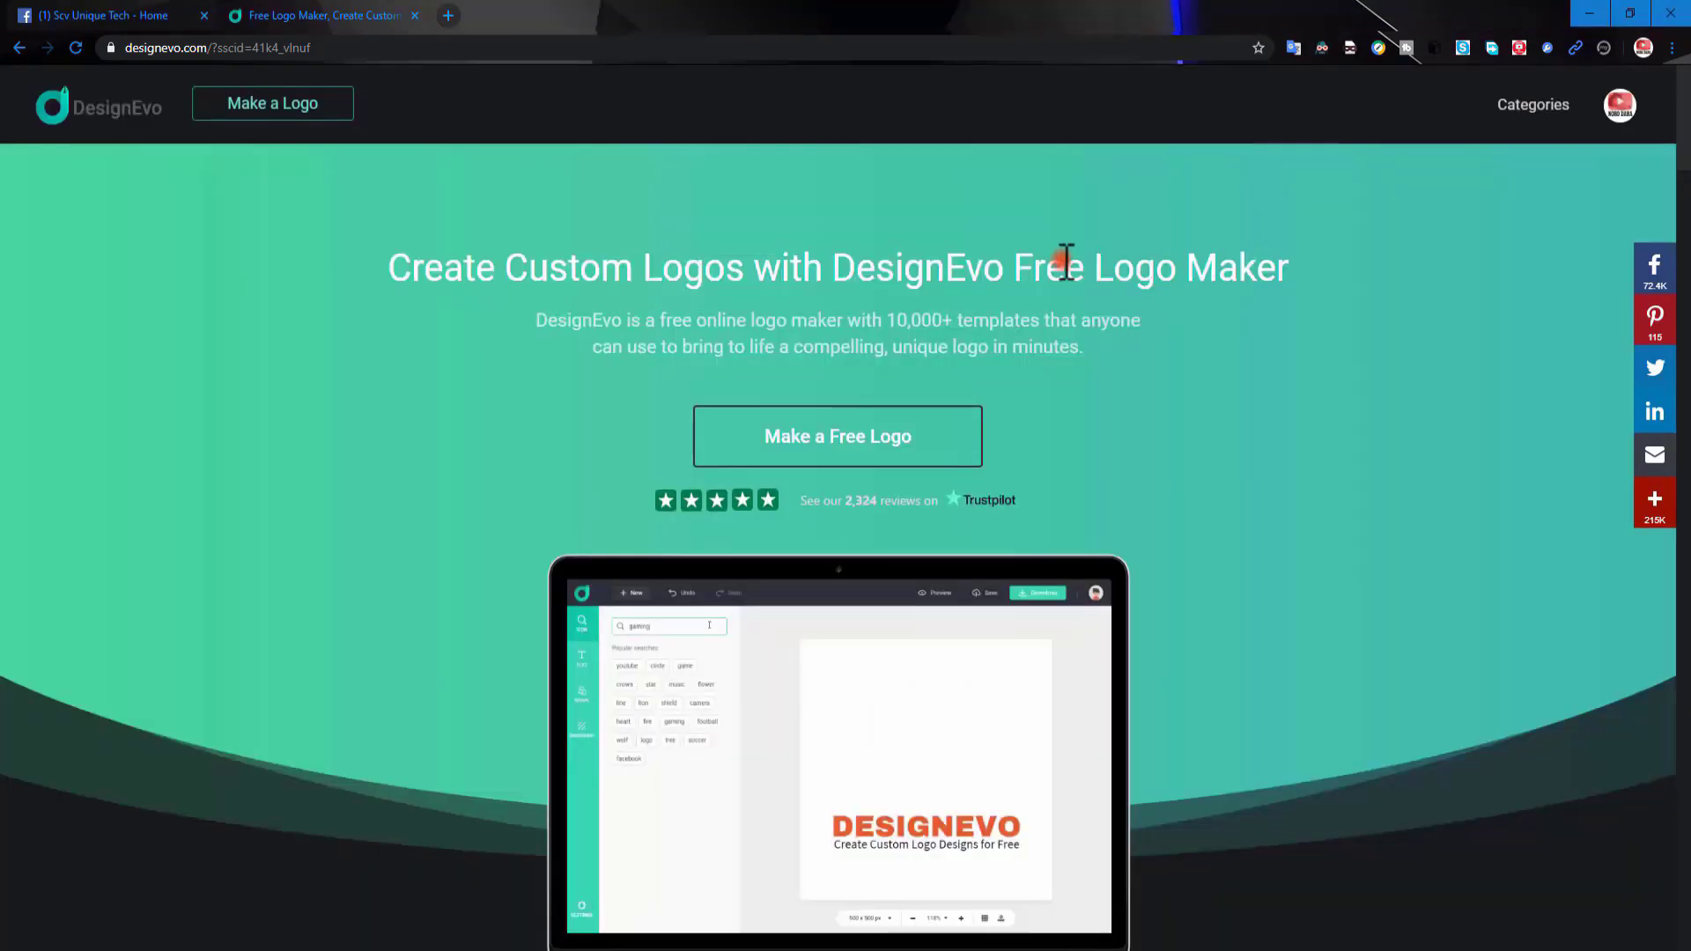
# Check the account avatar menu, then choose Make a Free Logo to reach the Popular templates.
pyautogui.click(1620, 100)
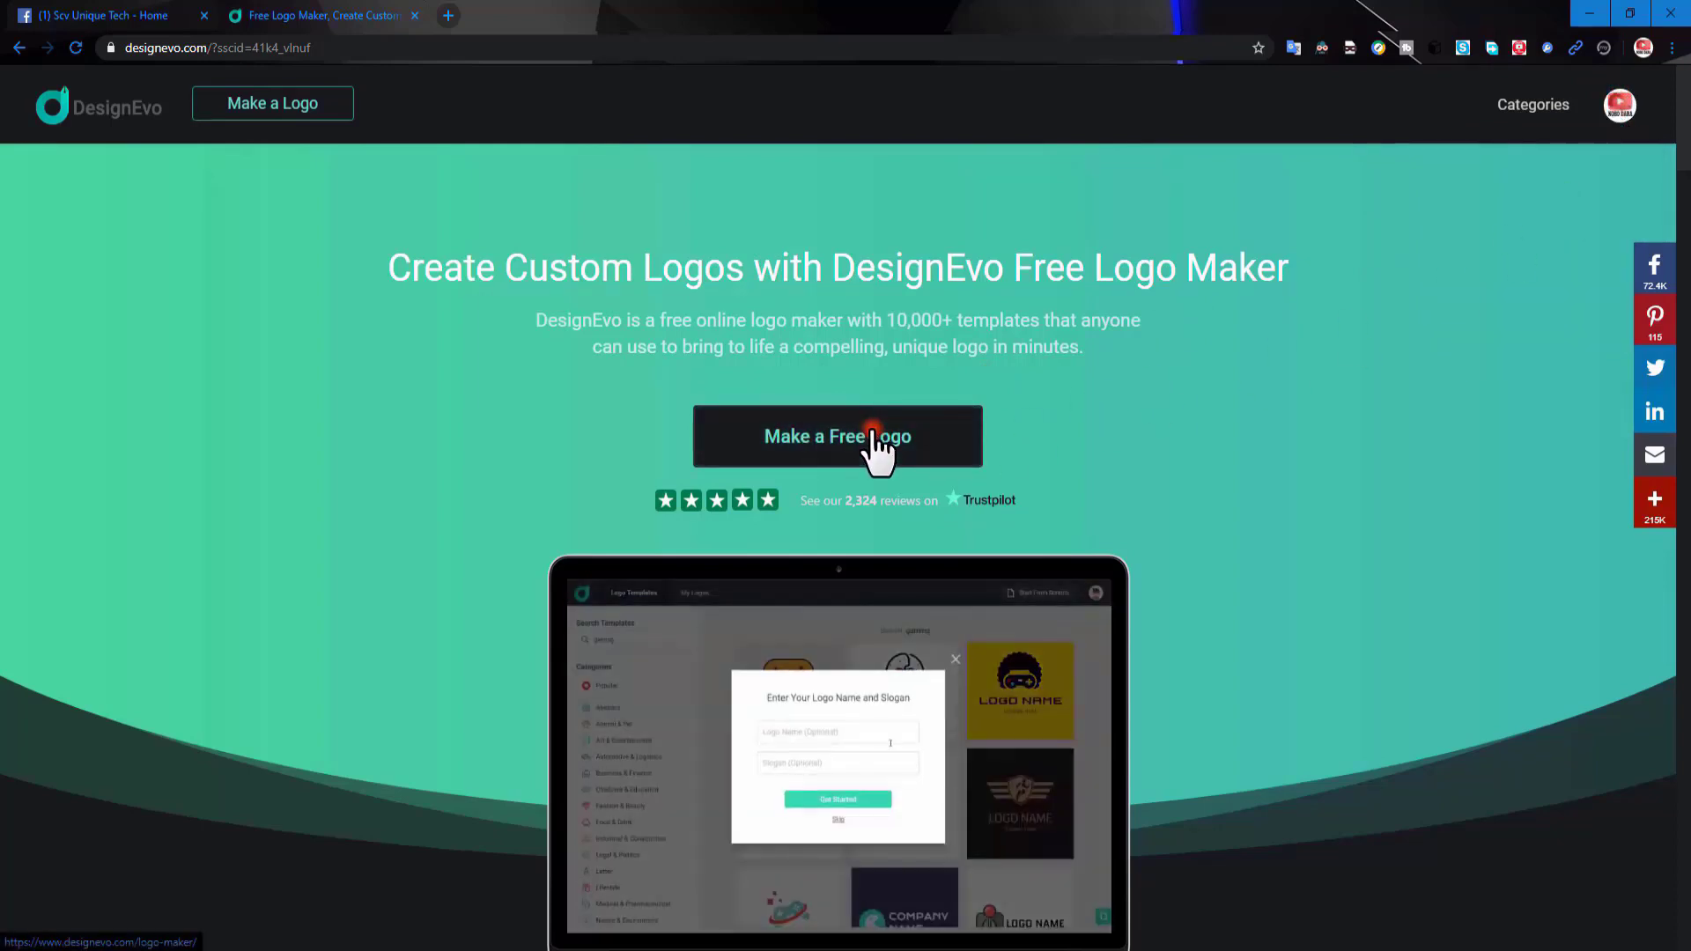
pyautogui.click(872, 434)
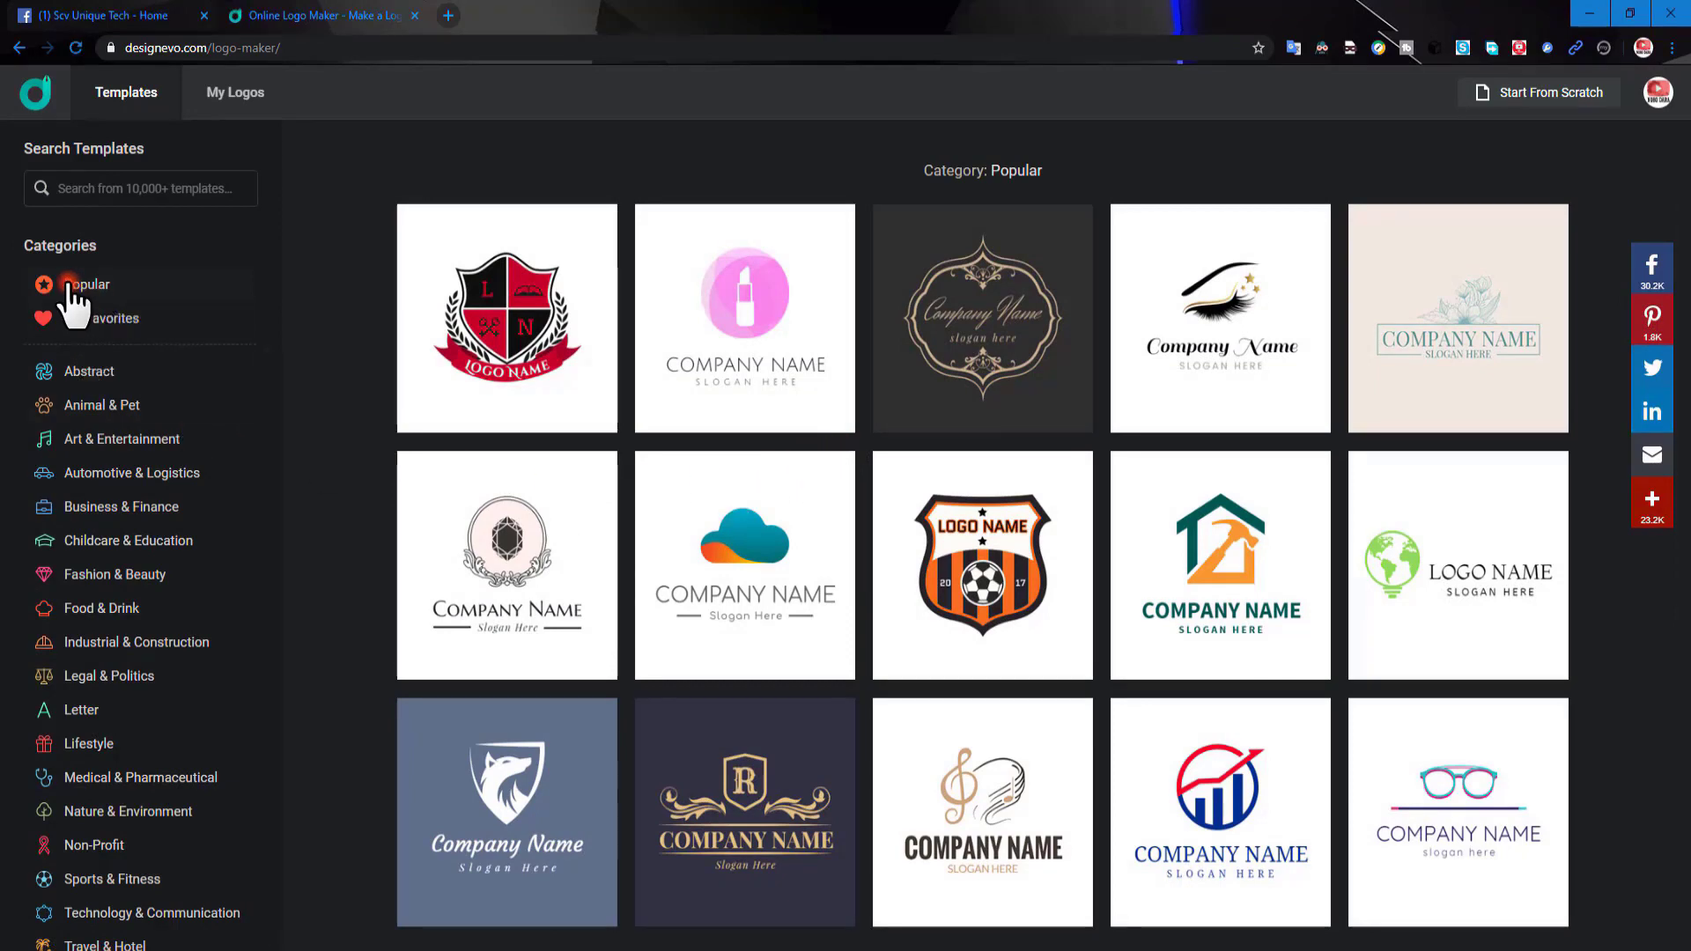
# Scroll down through the Technology & Communication template grid.
pyautogui.moveTo(981, 317)
pyautogui.scroll(-5, 956, 398)
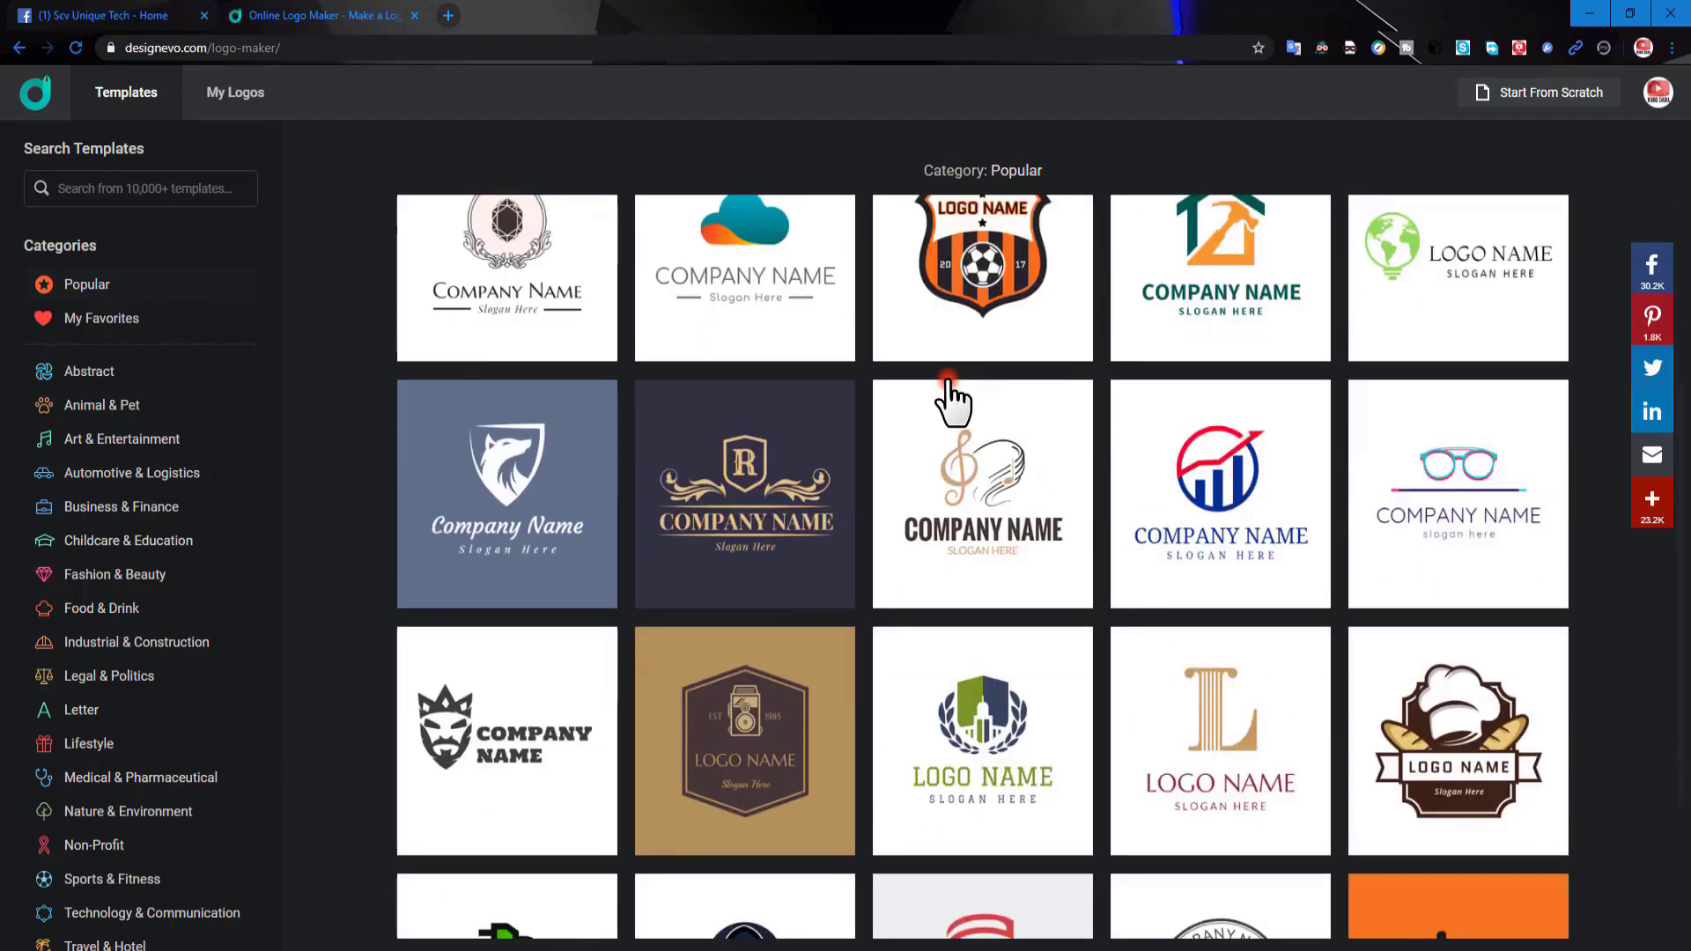
pyautogui.scroll(-1, 956, 398)
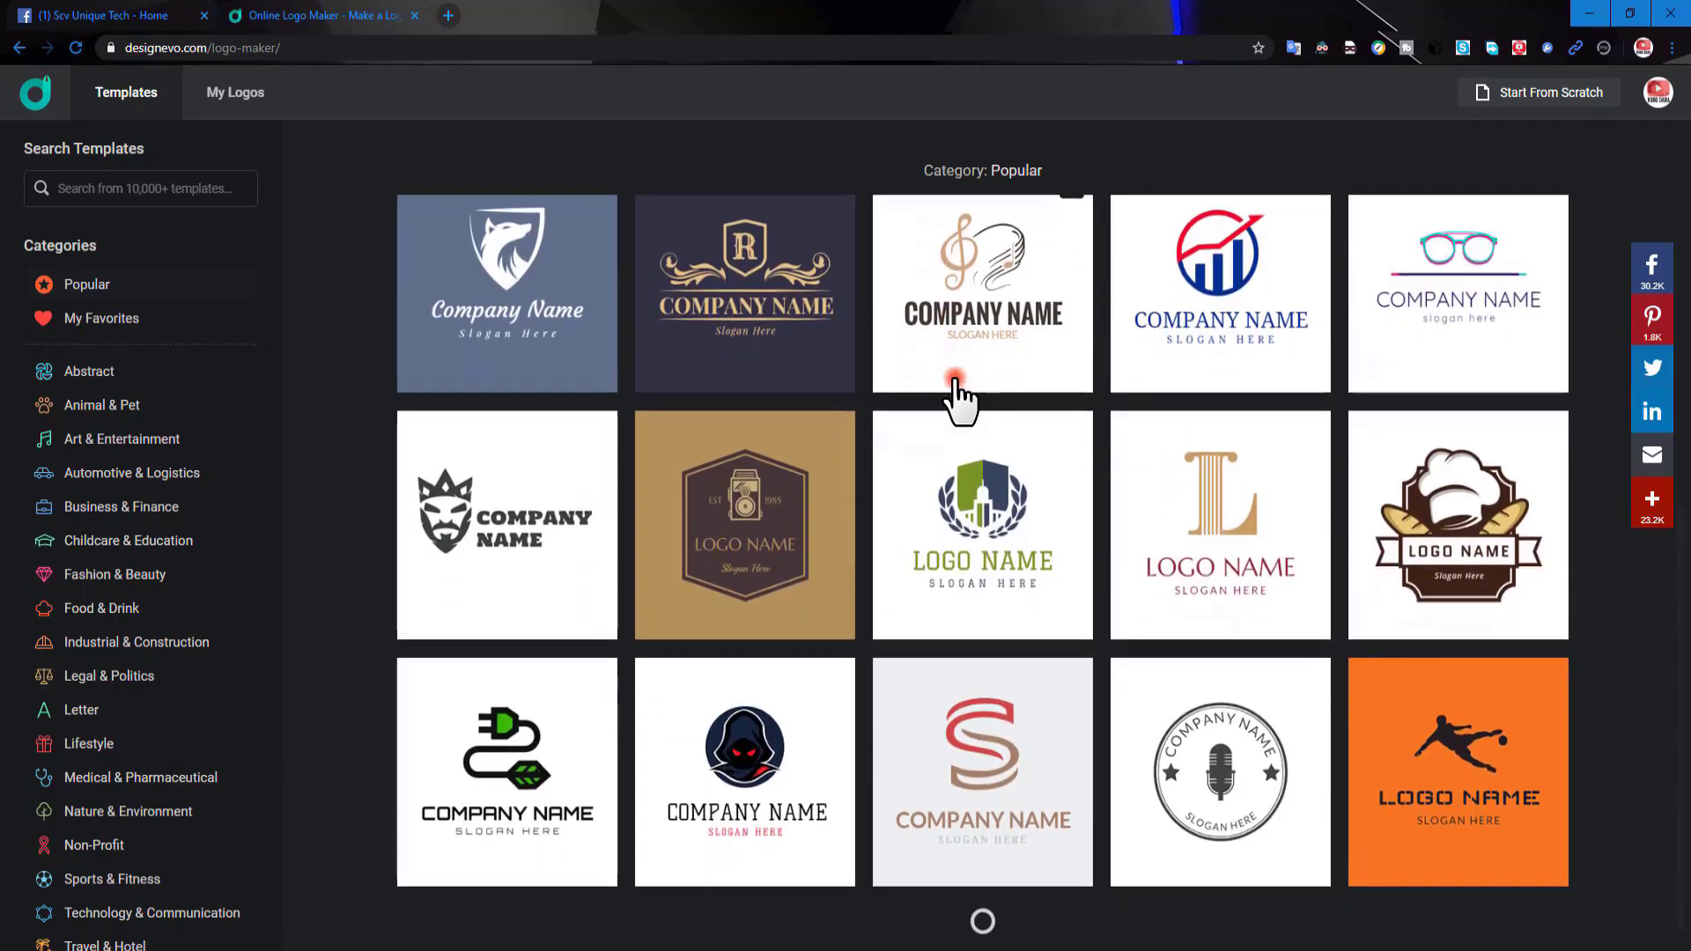
pyautogui.scroll(-5, 957, 398)
pyautogui.scroll(-6, 957, 398)
pyautogui.scroll(-4, 960, 401)
pyautogui.scroll(-1, 963, 410)
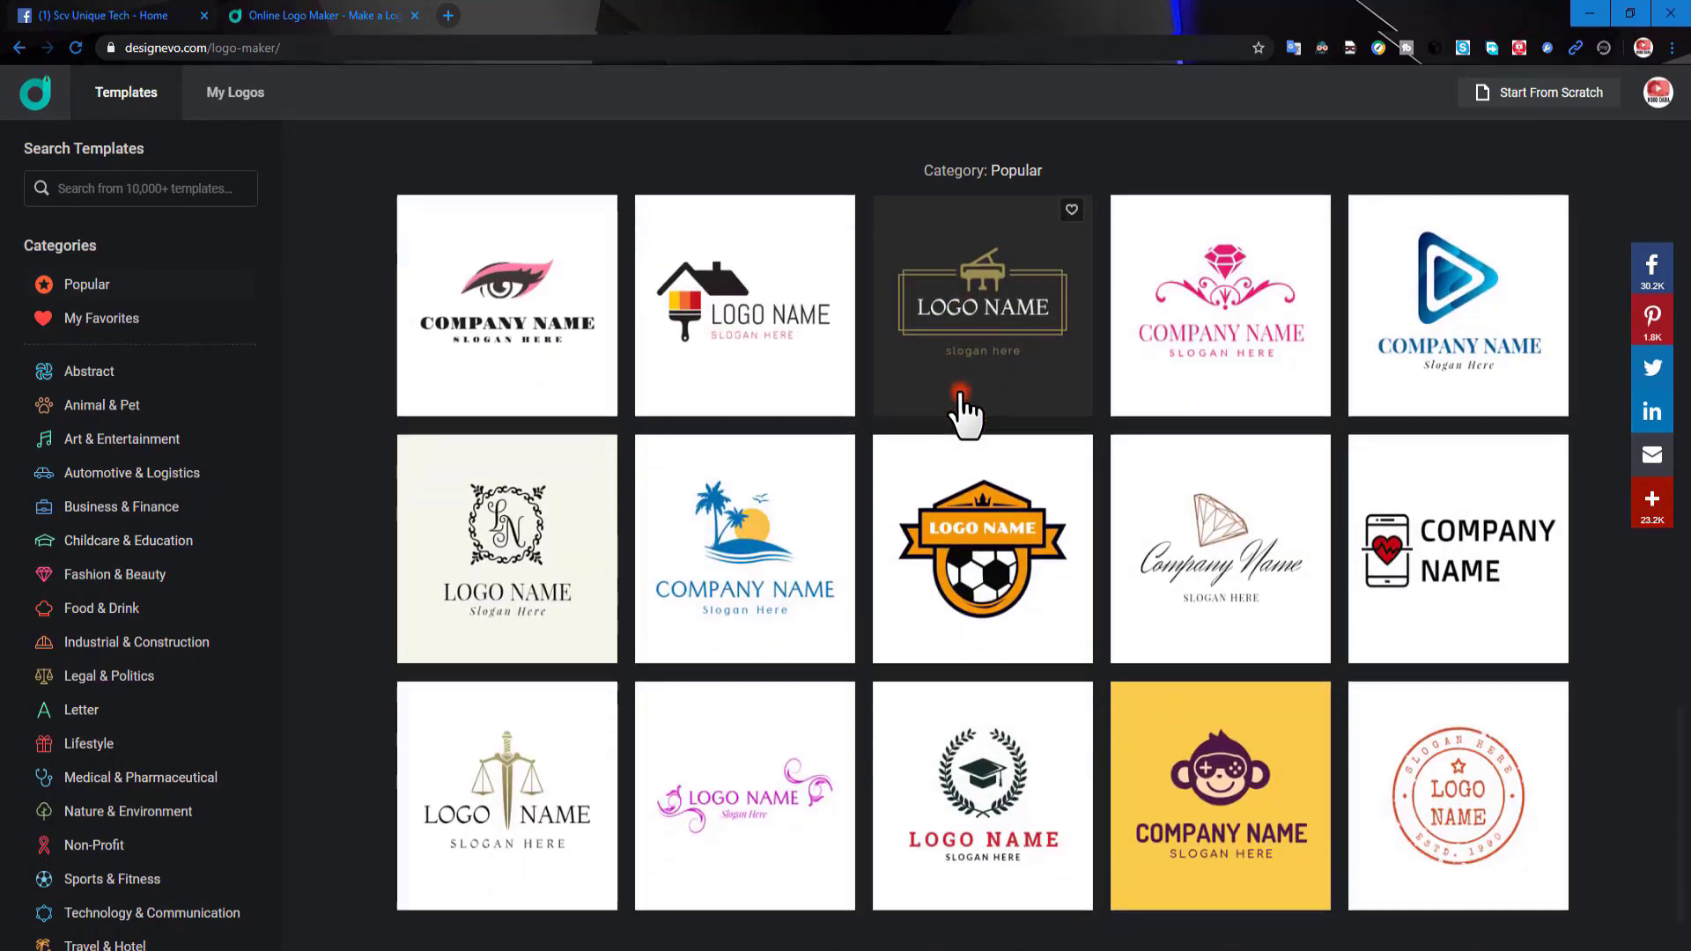
pyautogui.scroll(-2, 876, 471)
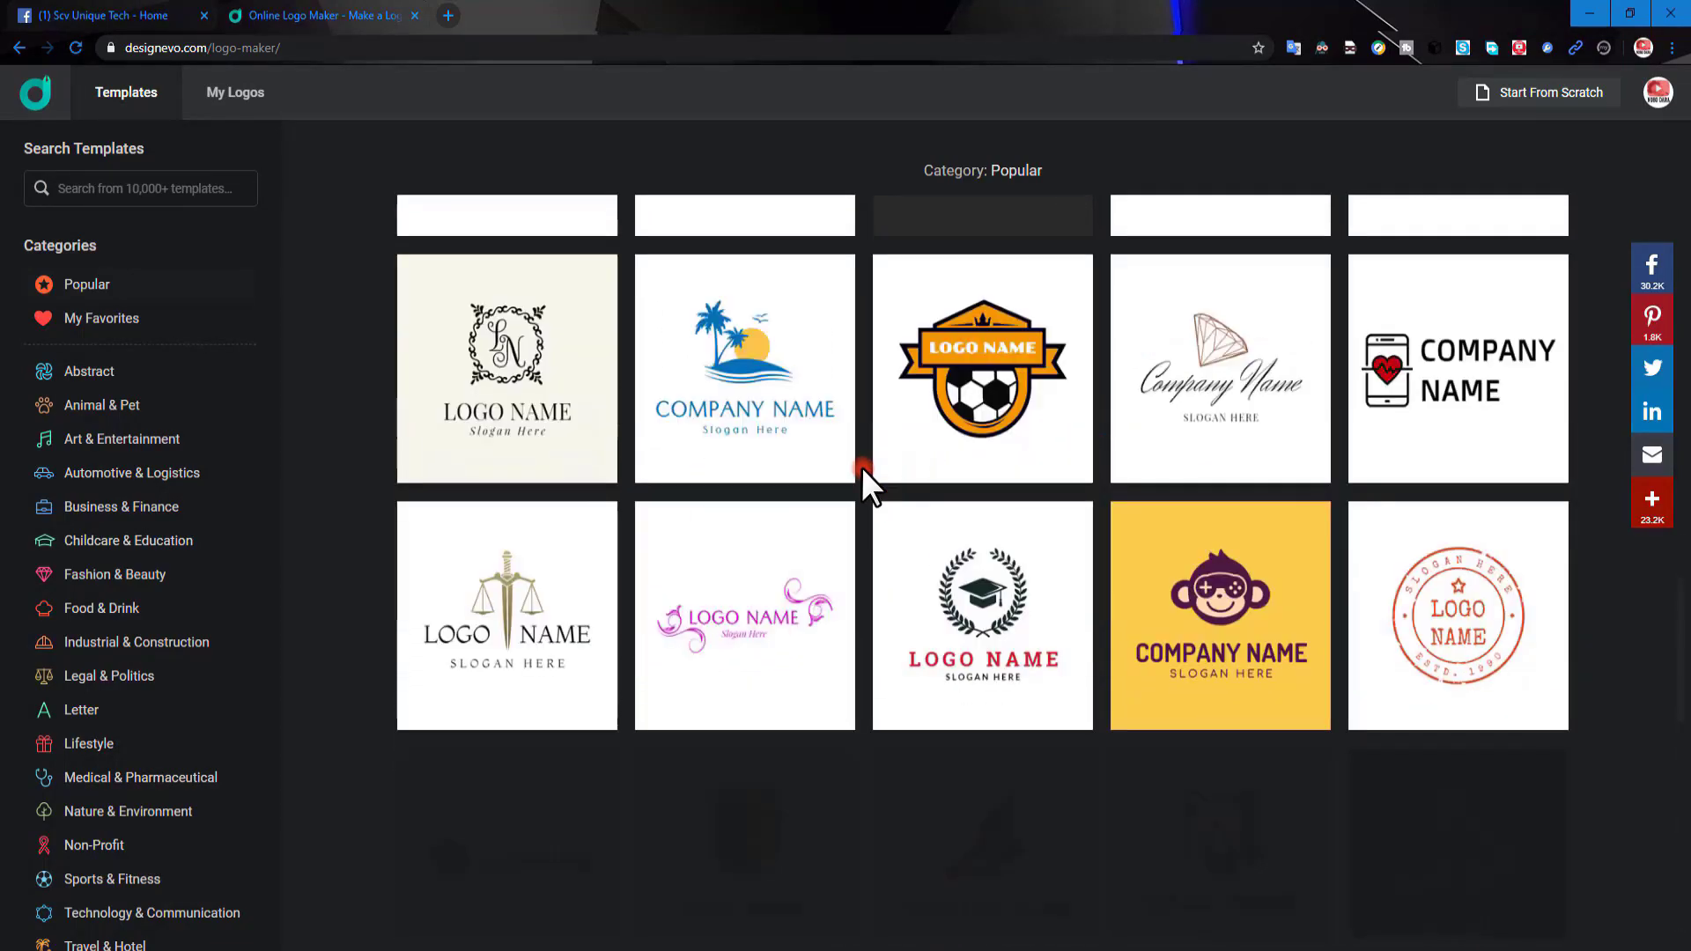
pyautogui.scroll(-3, 861, 467)
pyautogui.scroll(-4, 861, 467)
pyautogui.scroll(-2, 861, 467)
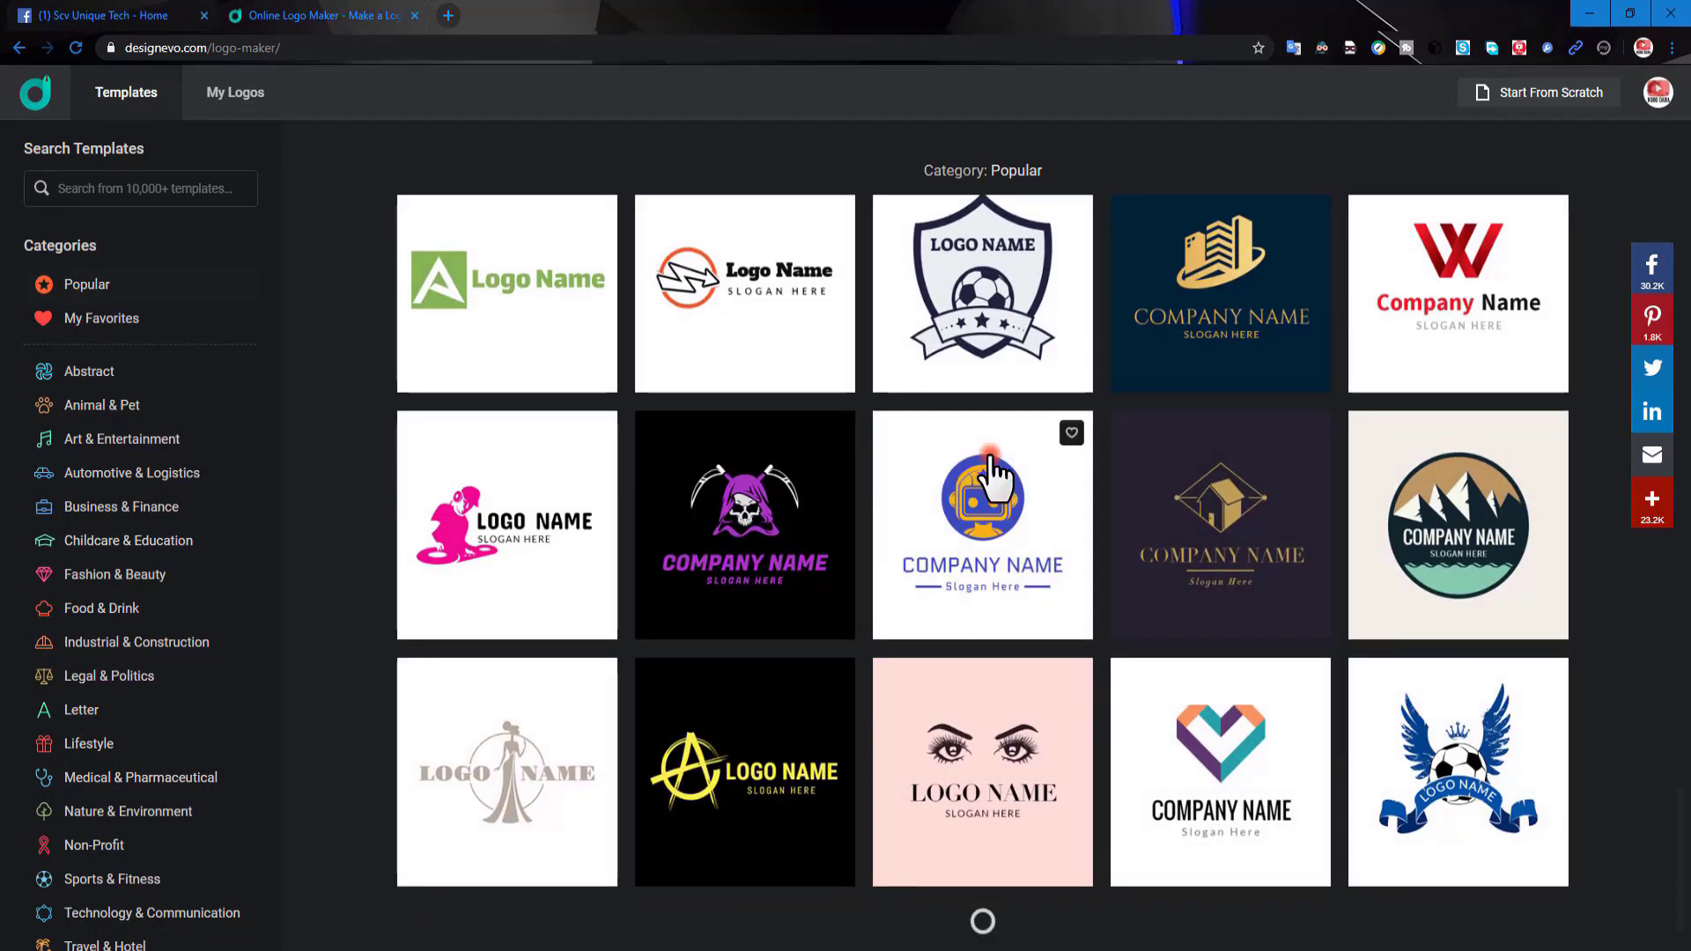
pyautogui.scroll(-2, 987, 466)
pyautogui.scroll(-3, 986, 471)
pyautogui.scroll(-1, 988, 480)
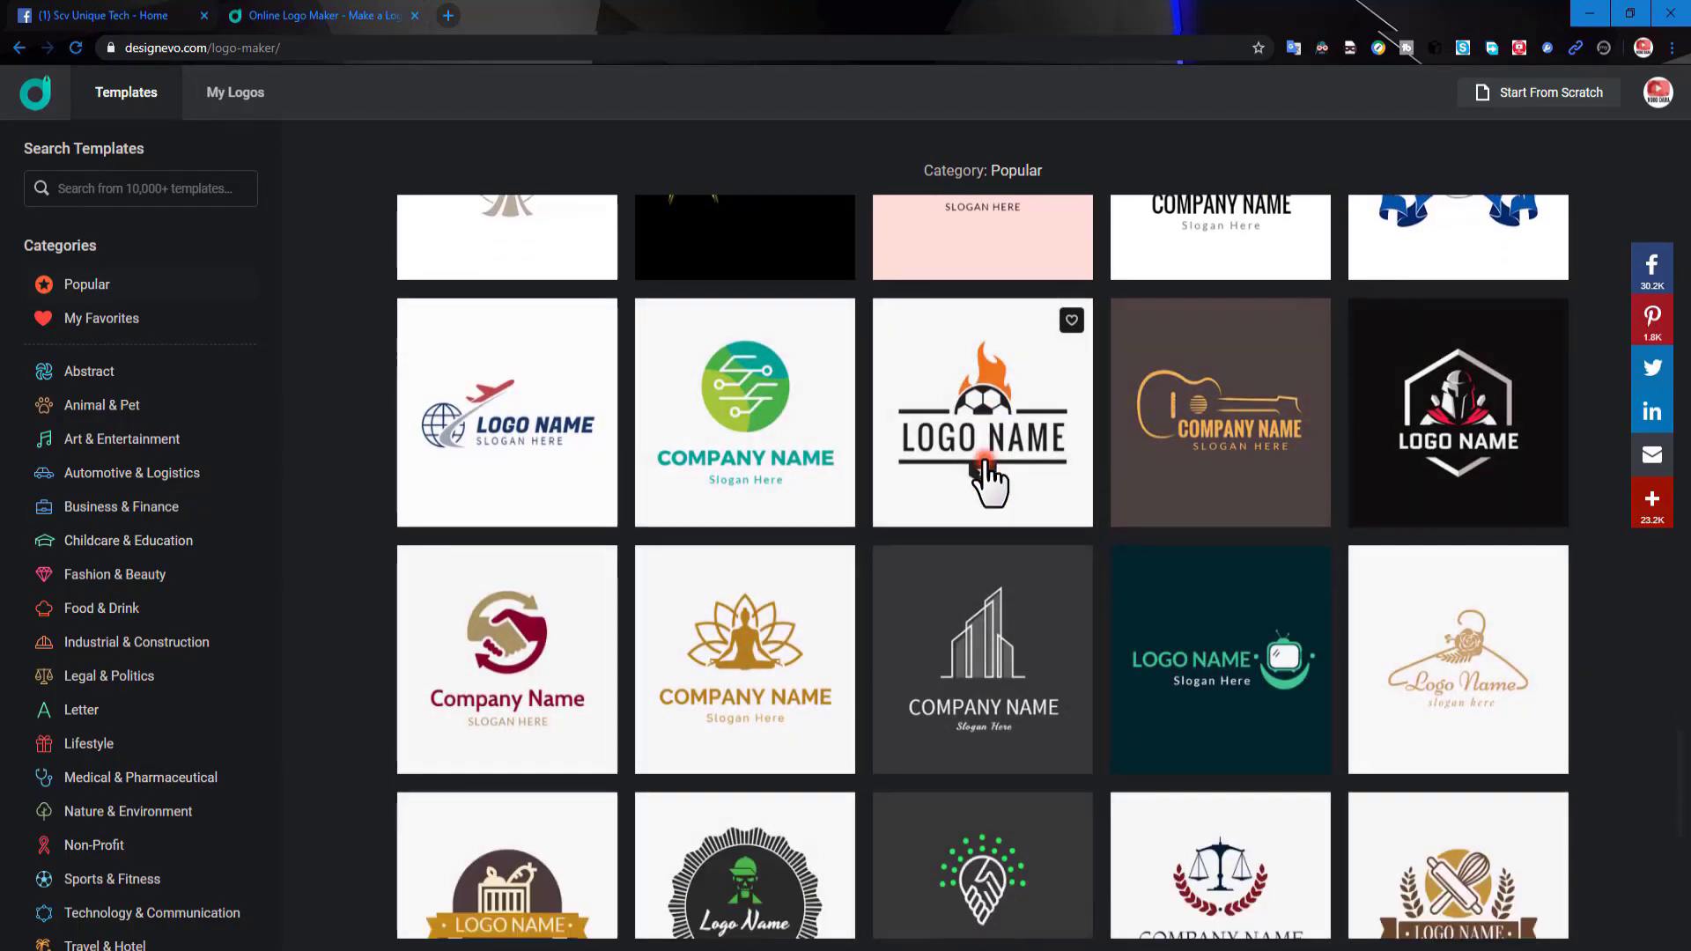
pyautogui.scroll(-4, 986, 476)
pyautogui.scroll(-1, 985, 458)
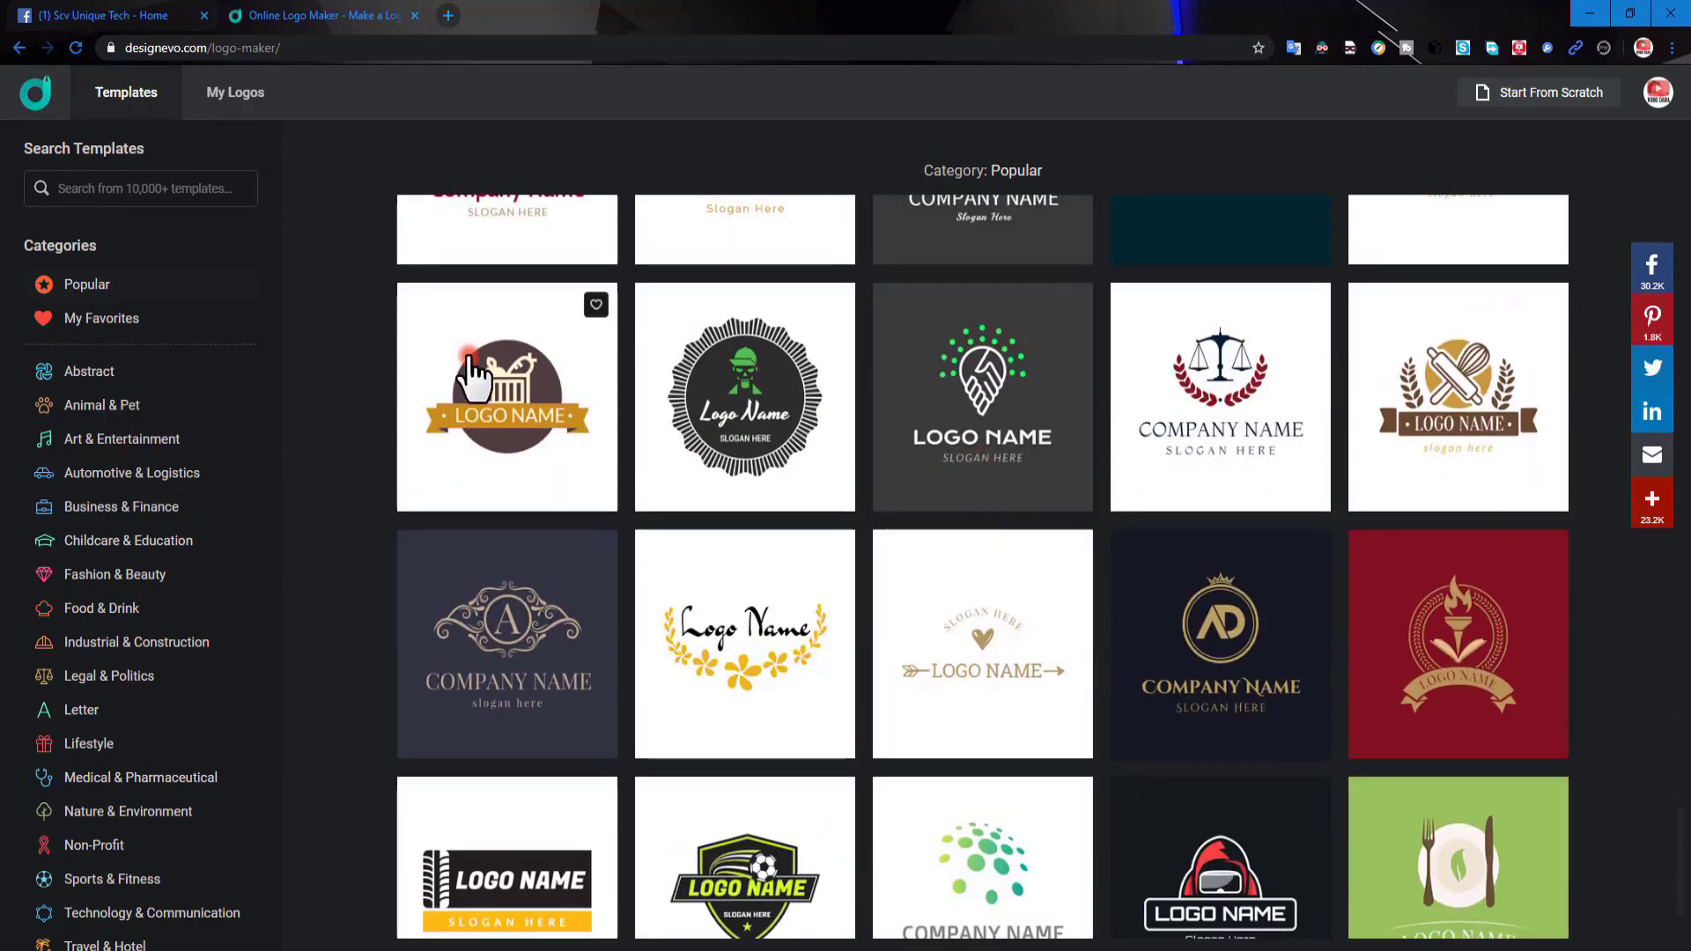
# Look at the Favorites templates and browse the Abstract category.
pyautogui.click(119, 318)
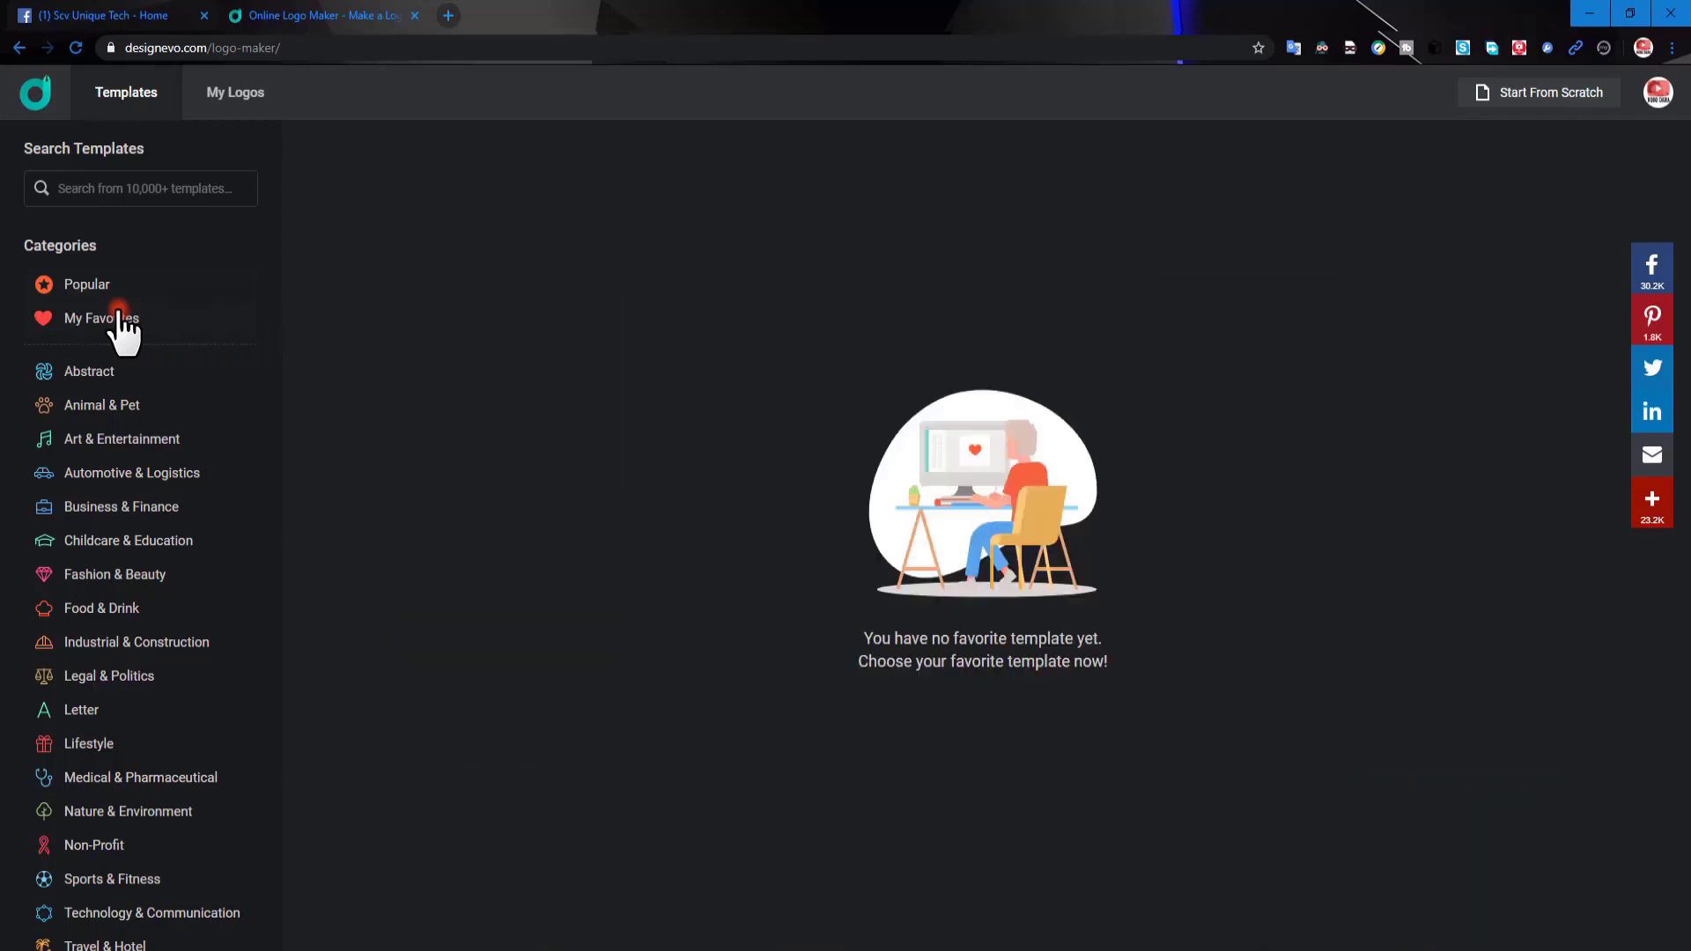
pyautogui.click(107, 373)
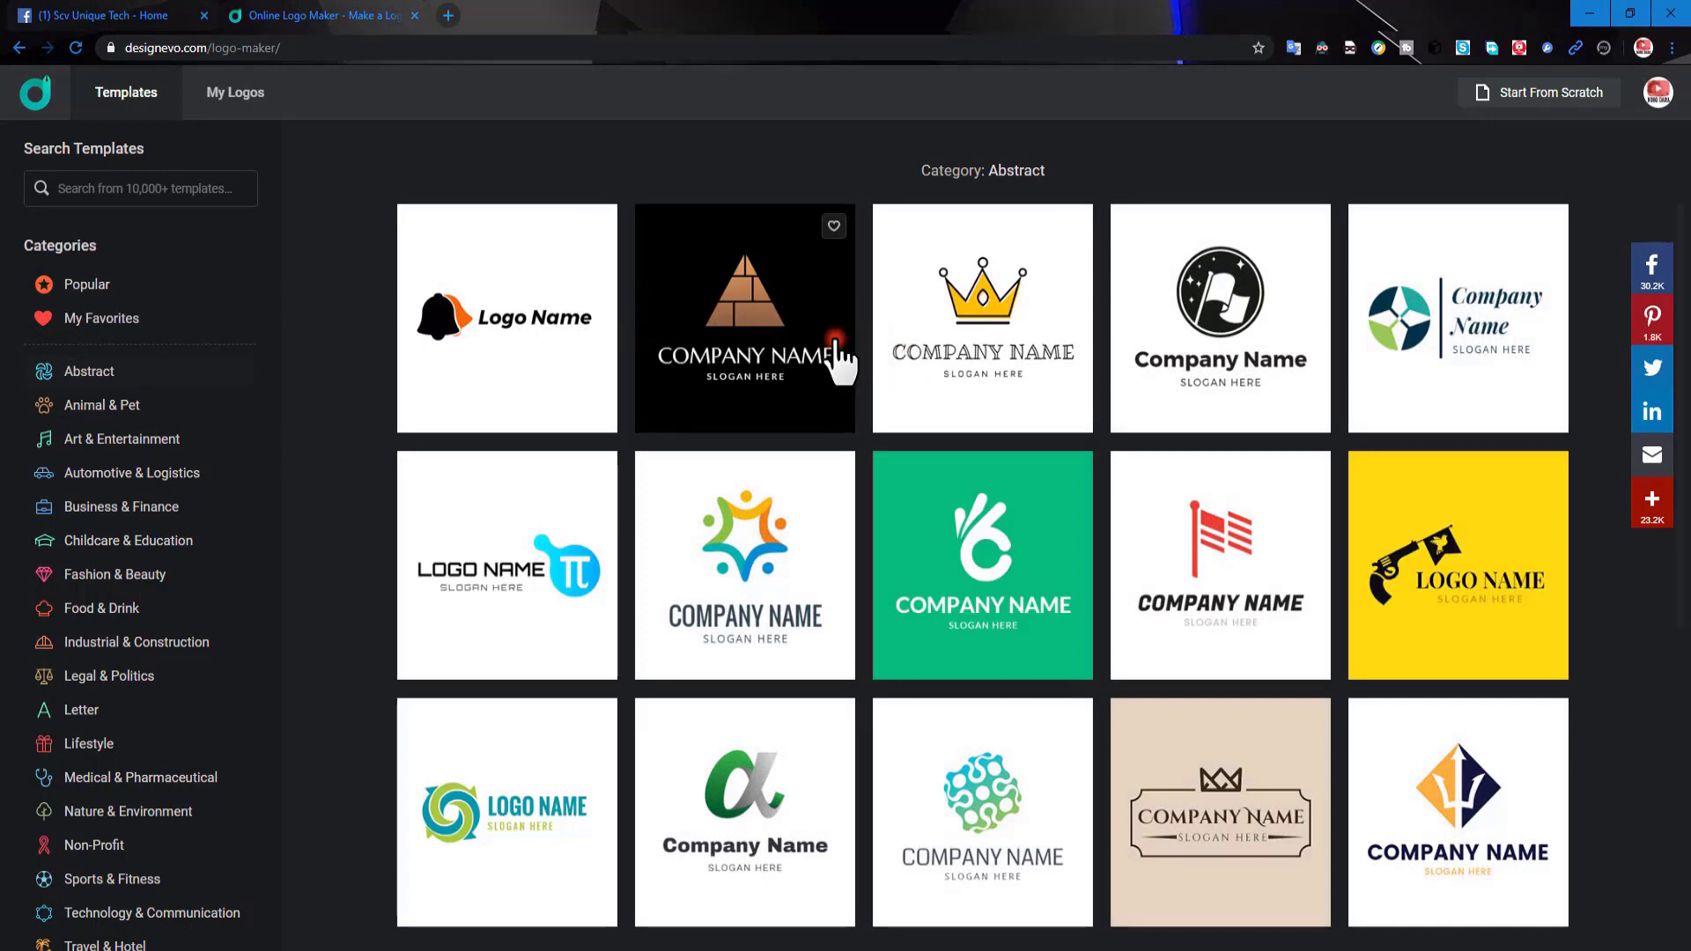
pyautogui.scroll(-5, 838, 359)
pyautogui.scroll(-1, 855, 343)
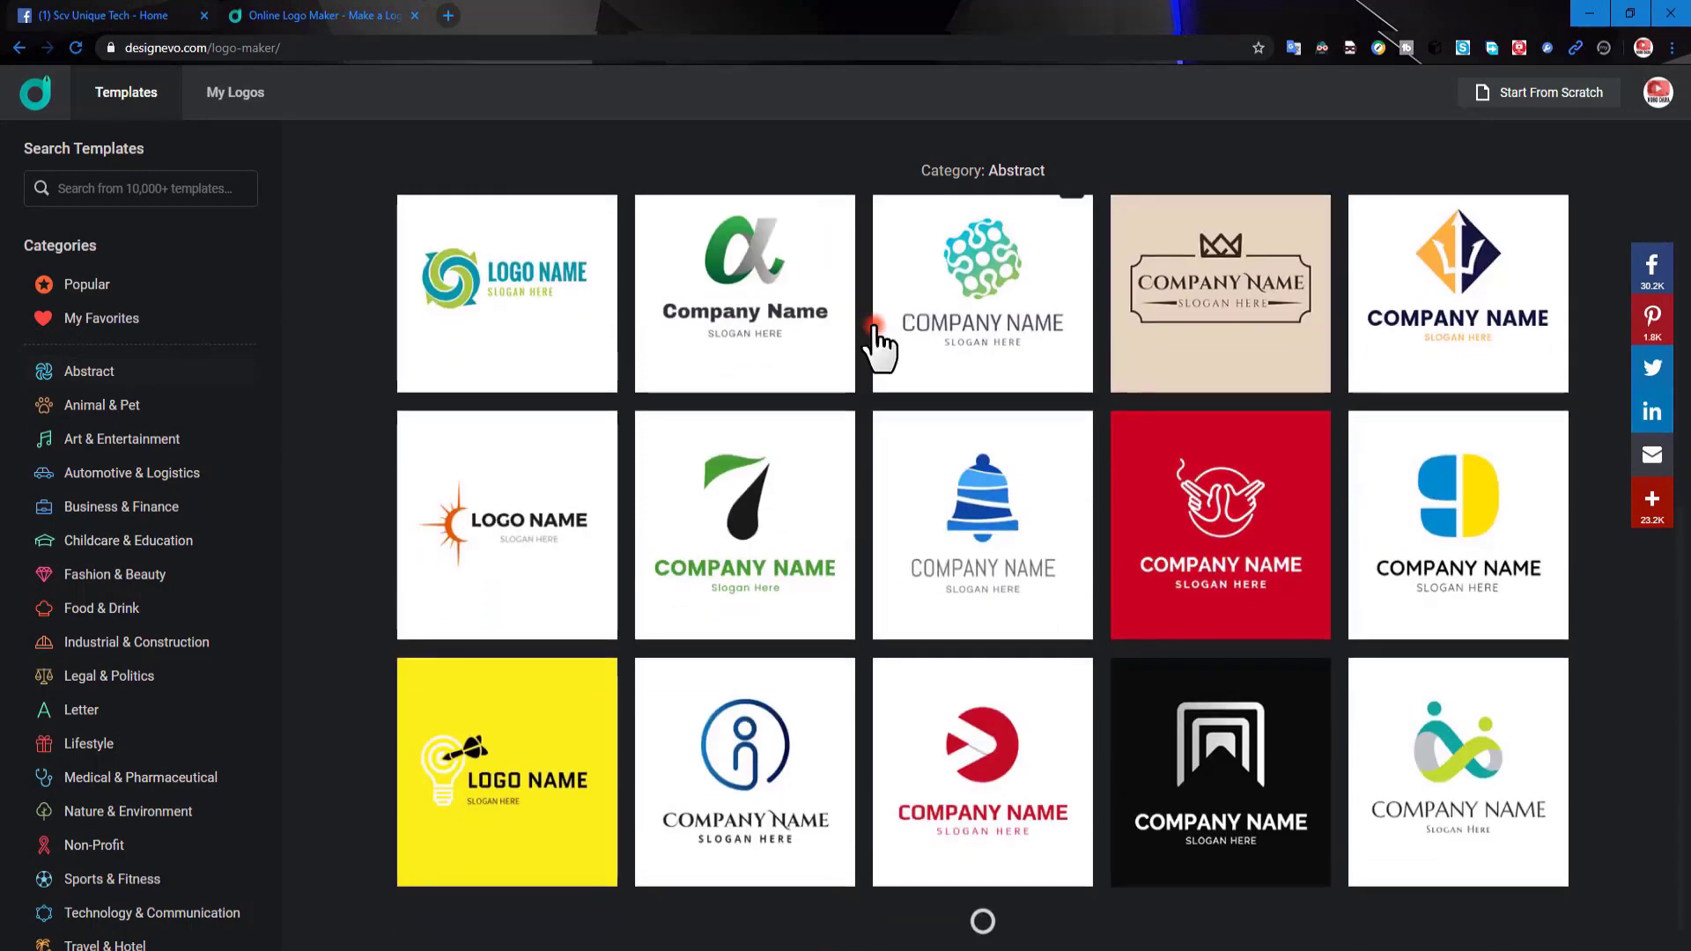
pyautogui.scroll(-5, 854, 347)
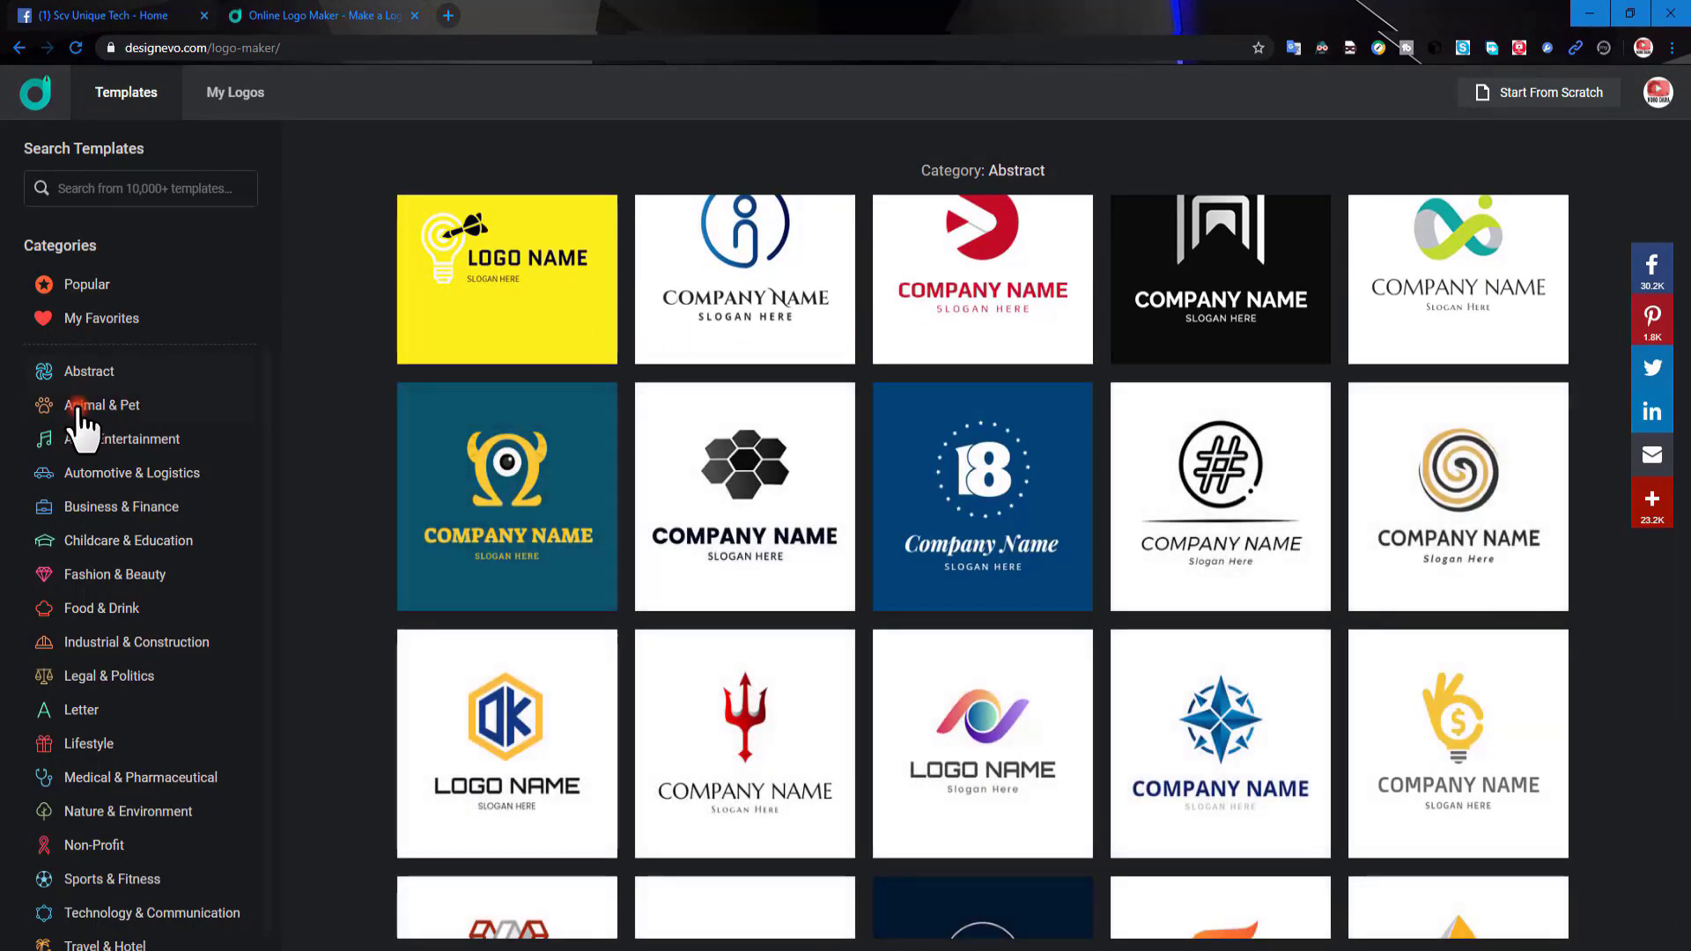
# Switch to the Animal & Pet category and scroll down through its templates.
pyautogui.click(79, 407)
pyautogui.scroll(-1, 806, 423)
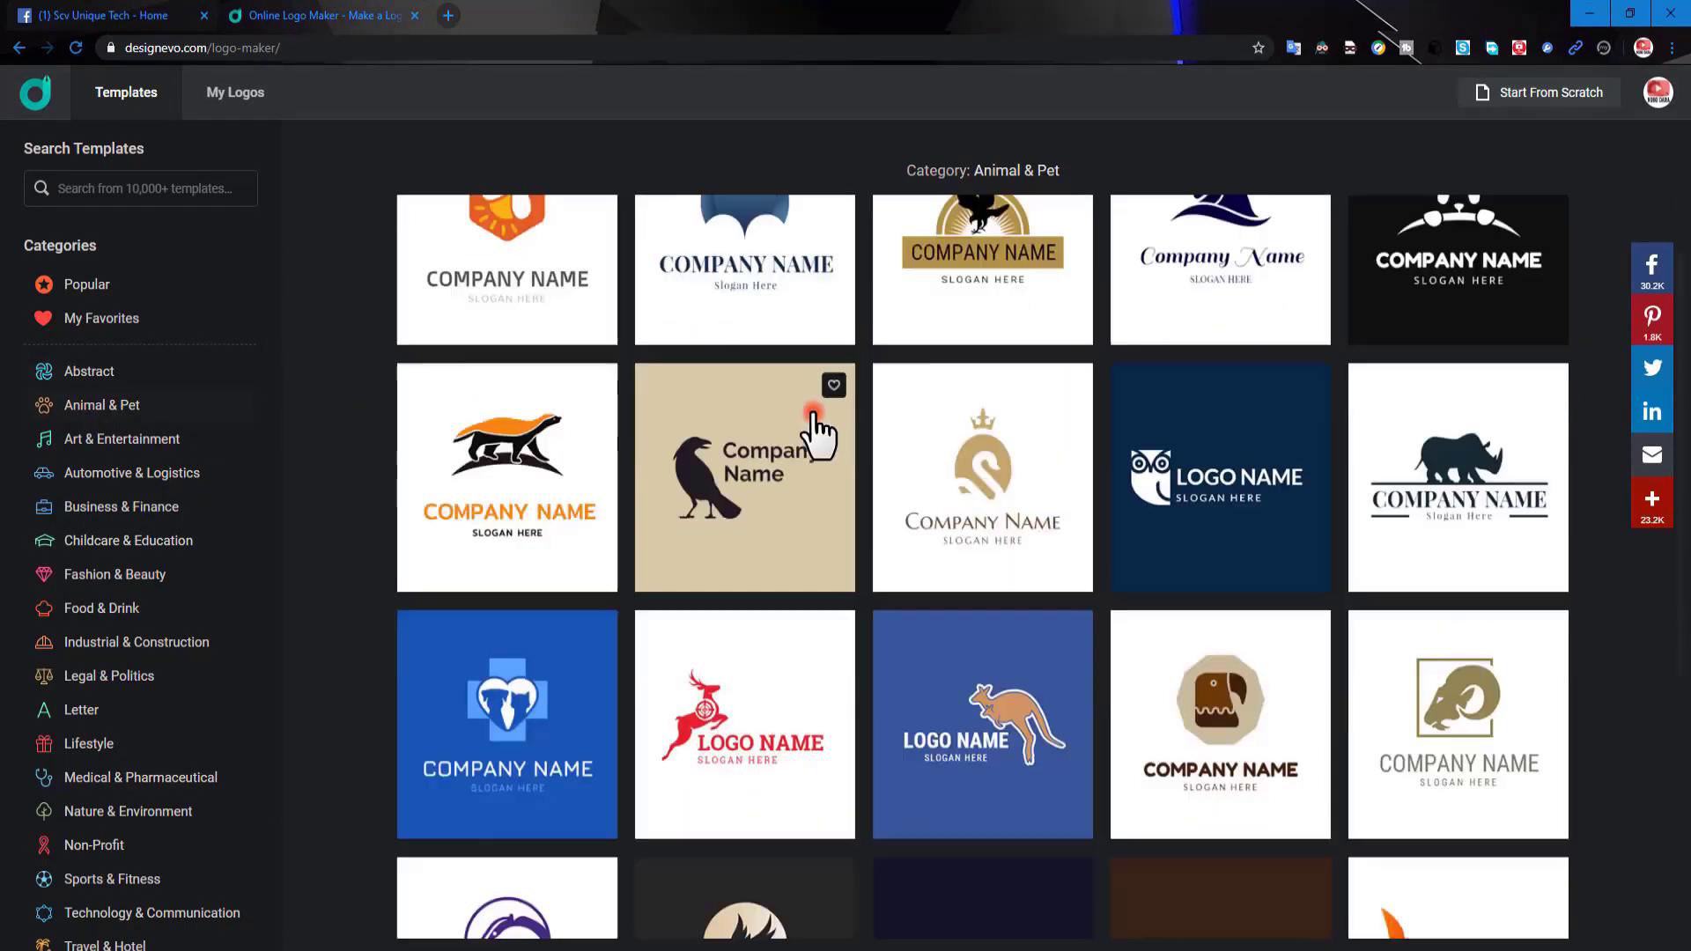
pyautogui.scroll(-5, 812, 416)
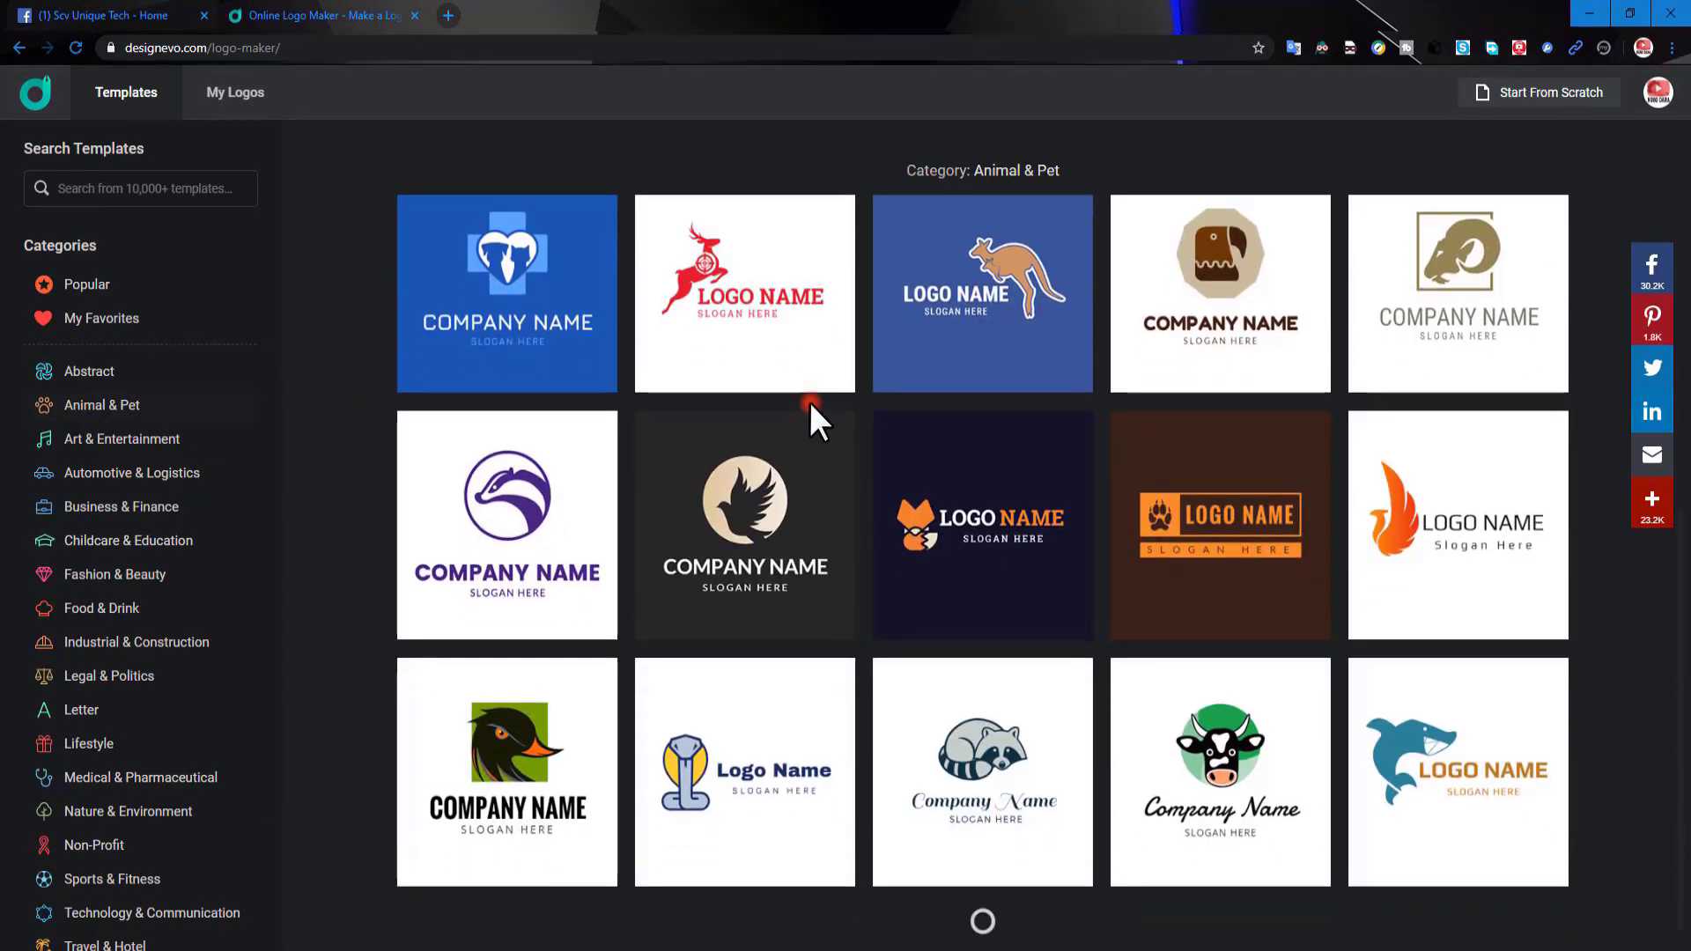
pyautogui.scroll(-3, 807, 401)
pyautogui.scroll(-6, 792, 389)
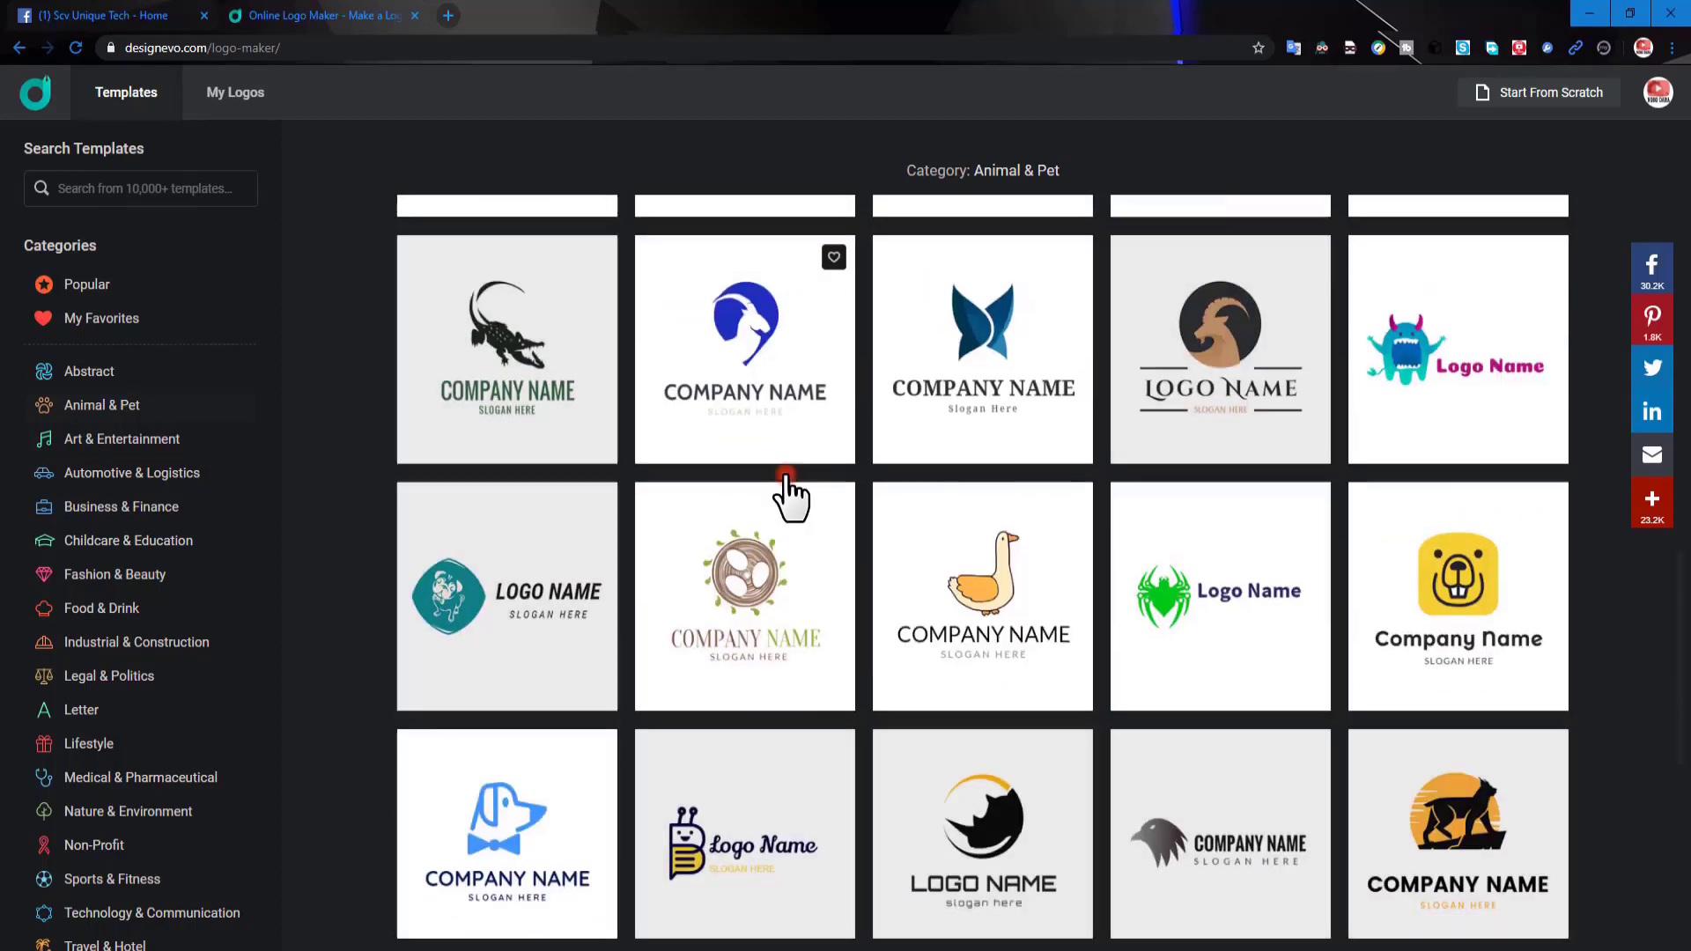
pyautogui.scroll(-4, 647, 608)
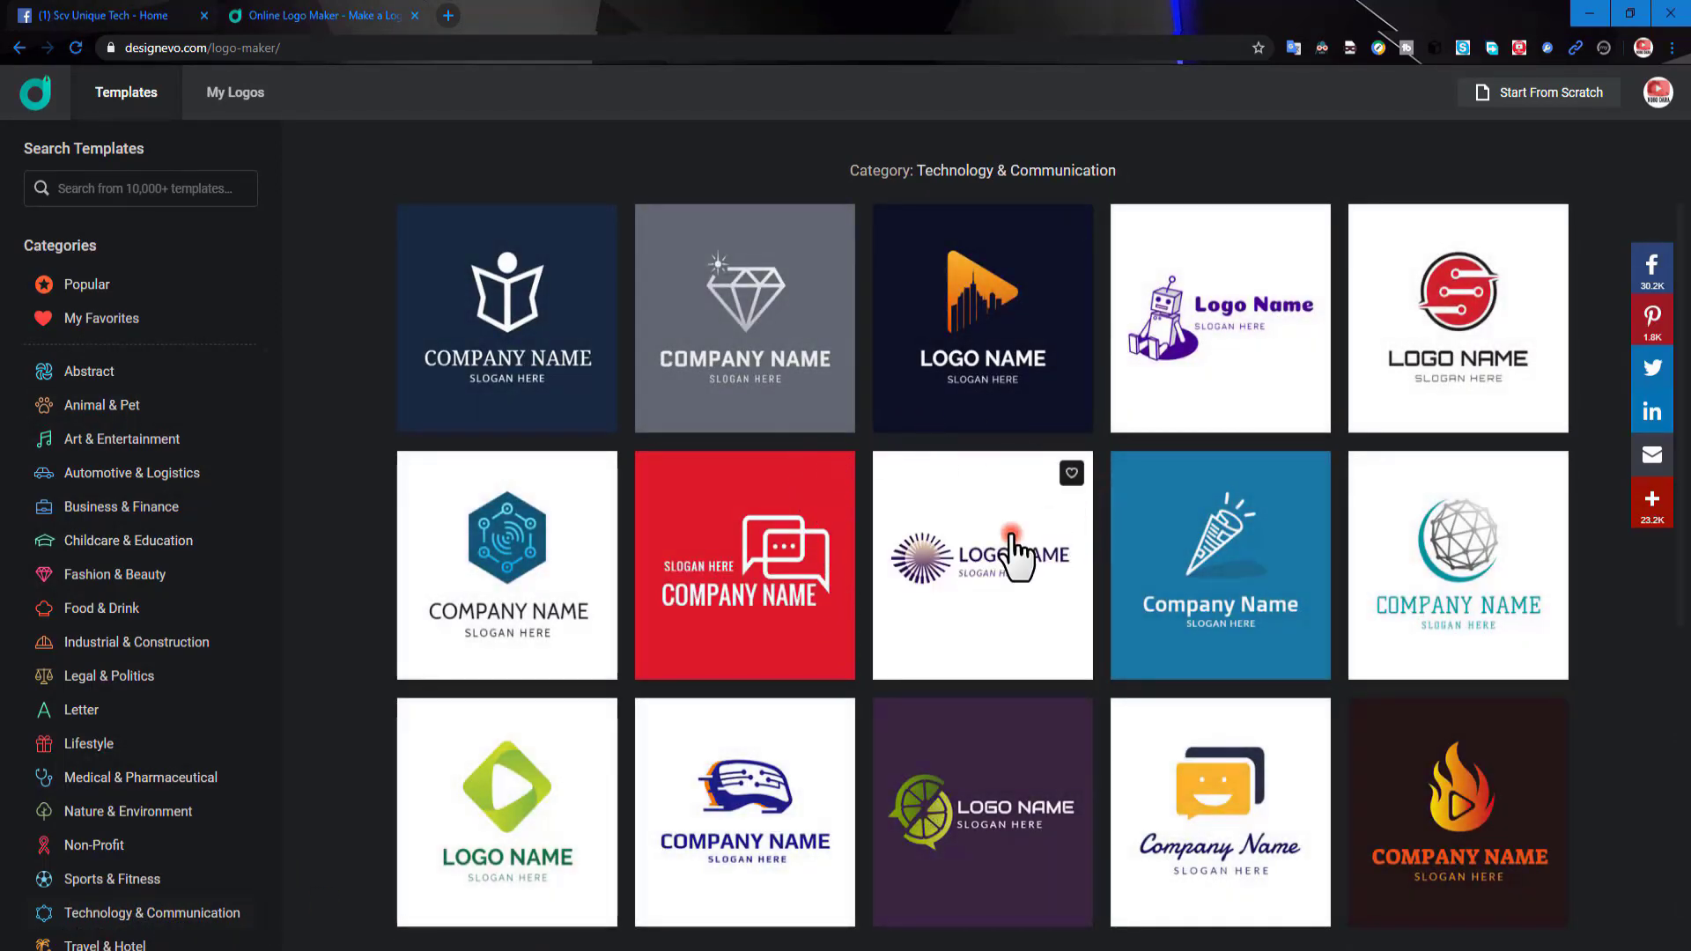
pyautogui.scroll(-5, 934, 564)
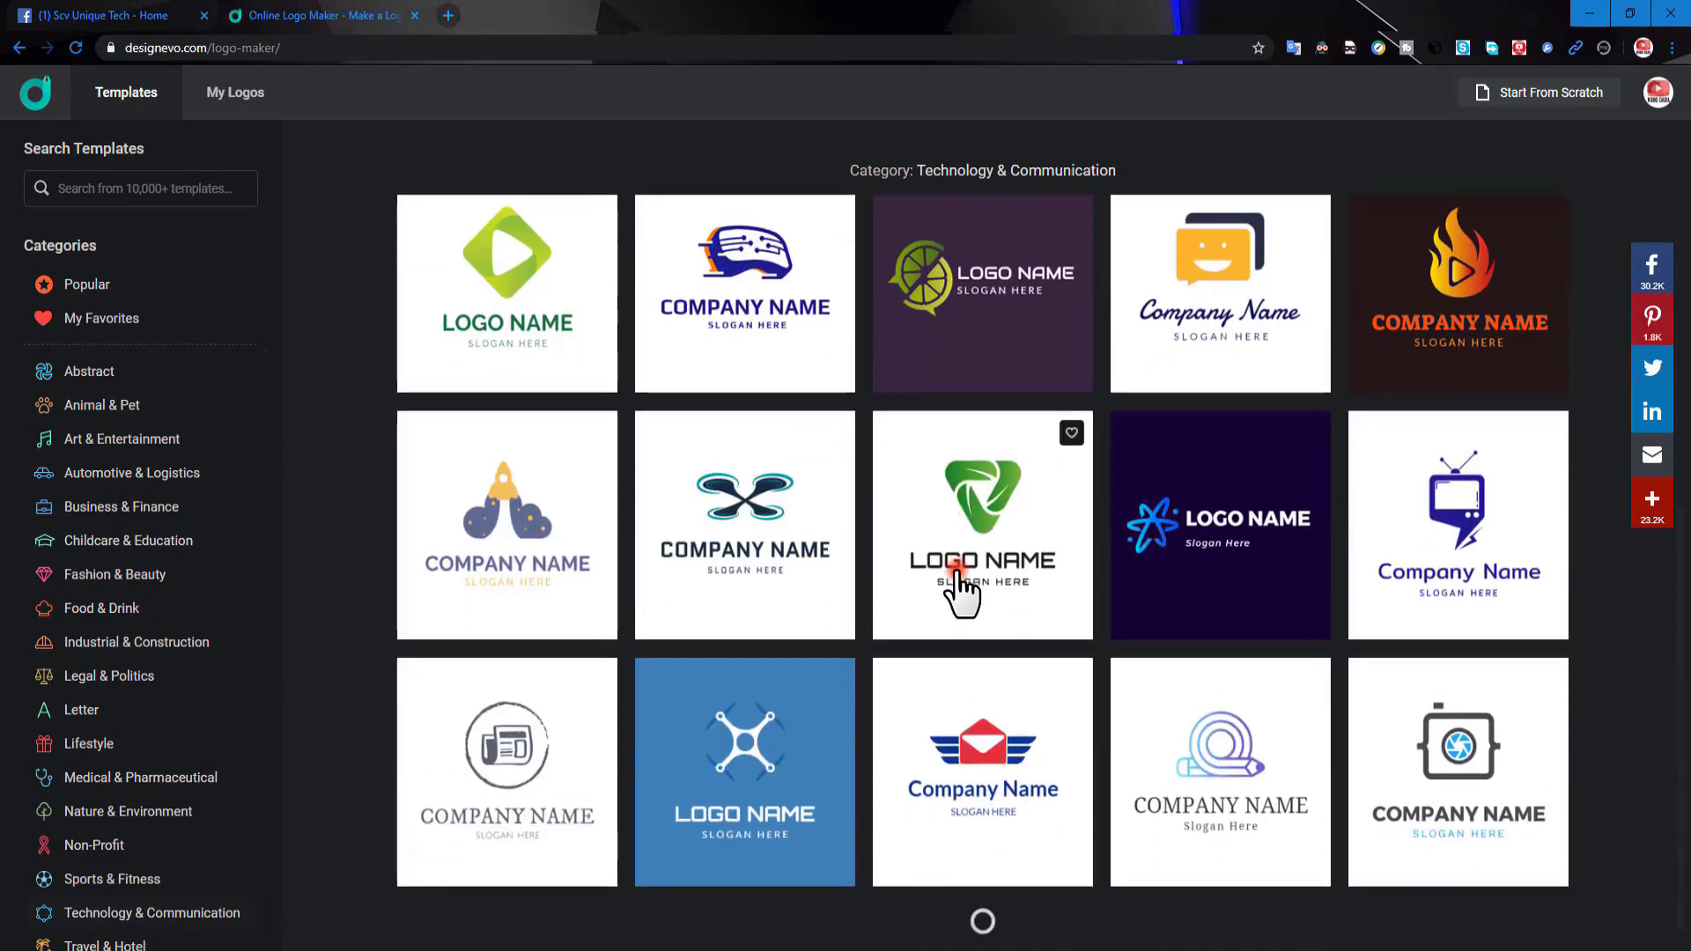
pyautogui.scroll(-3, 961, 595)
pyautogui.scroll(-5, 962, 594)
pyautogui.scroll(-3, 961, 595)
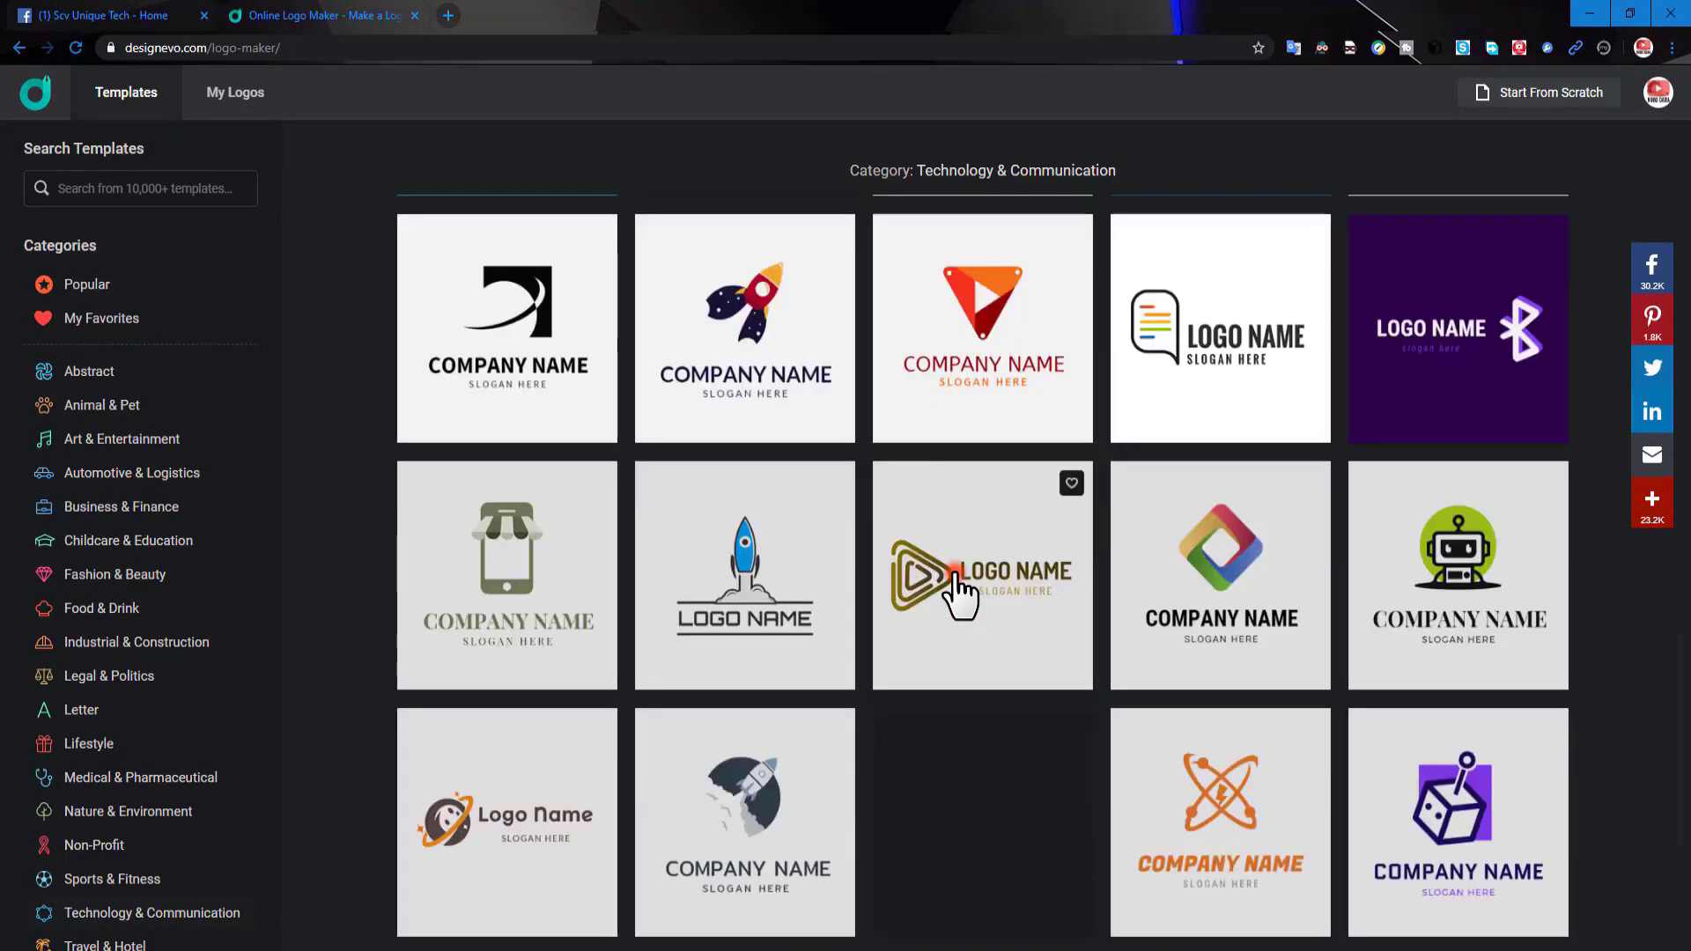
pyautogui.scroll(-3, 962, 594)
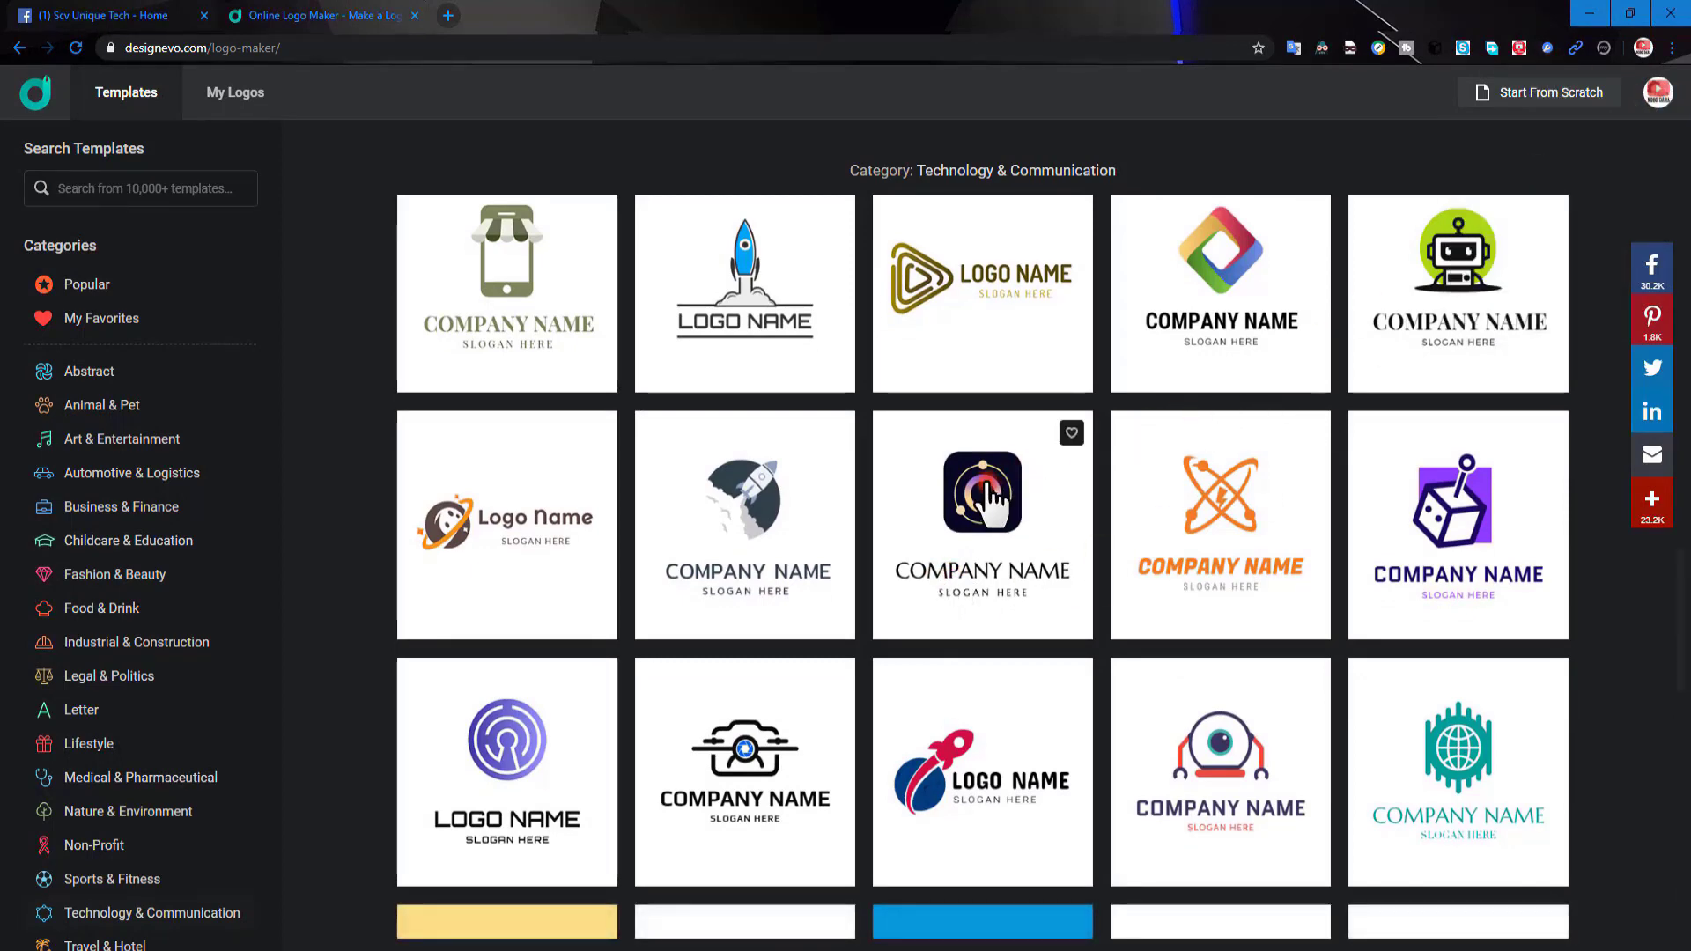
# Pick the square planet template with logo name 'Scv tech' and slogan 'help bangla'.
pyautogui.click(990, 491)
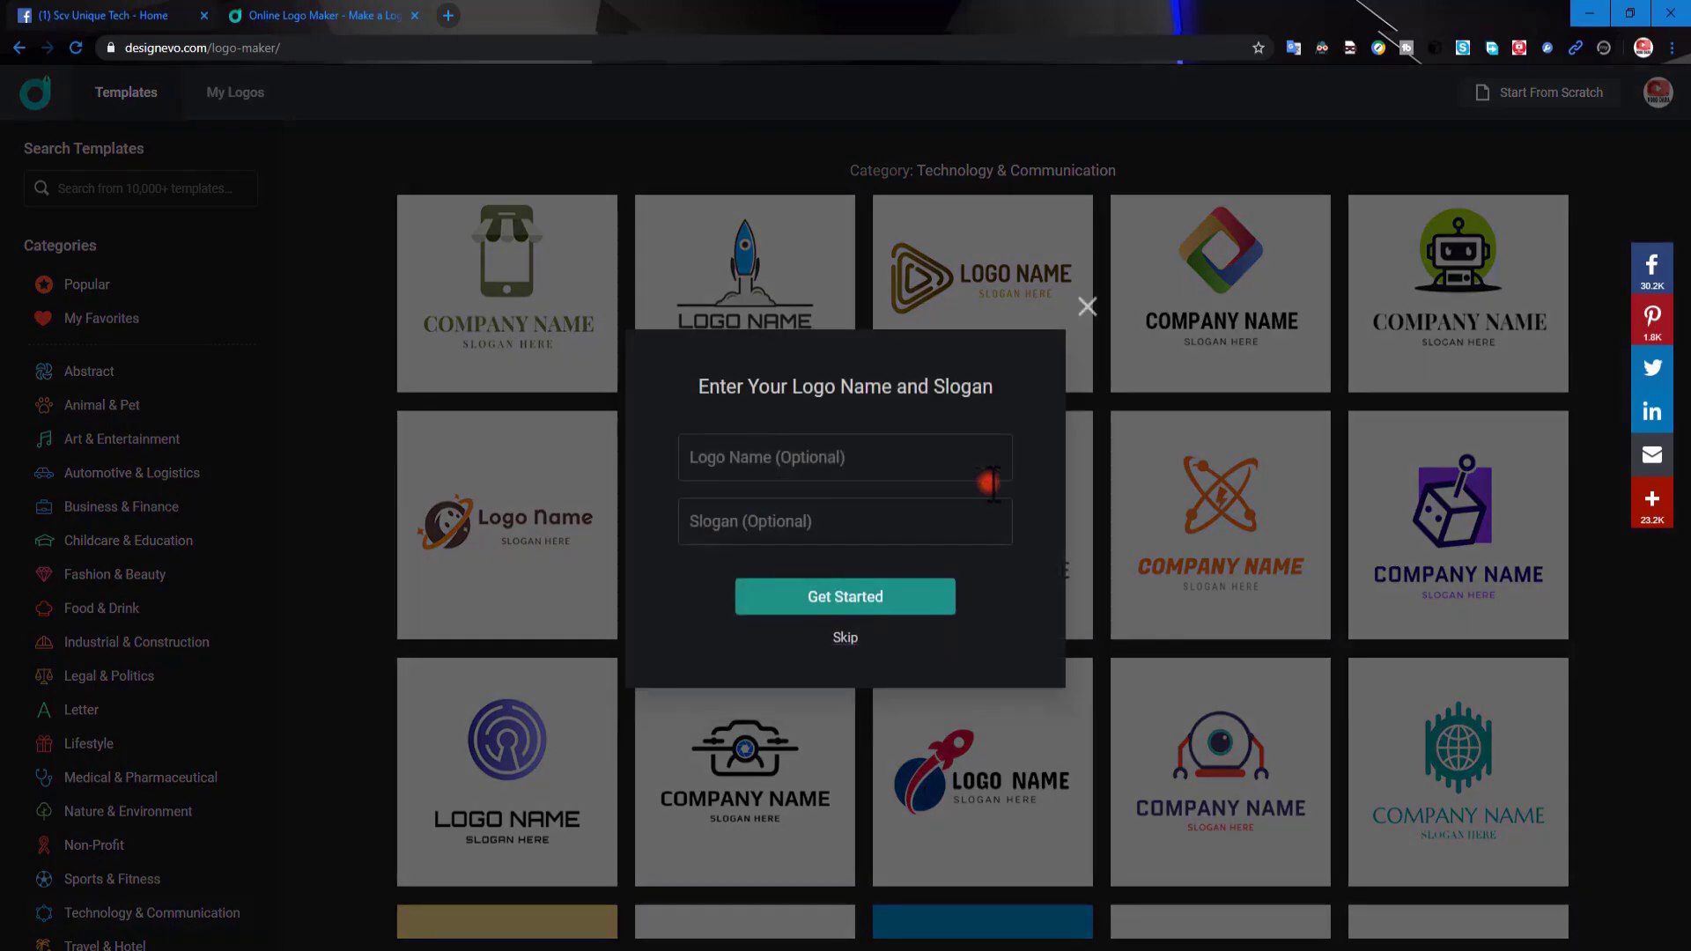
pyautogui.click(771, 457)
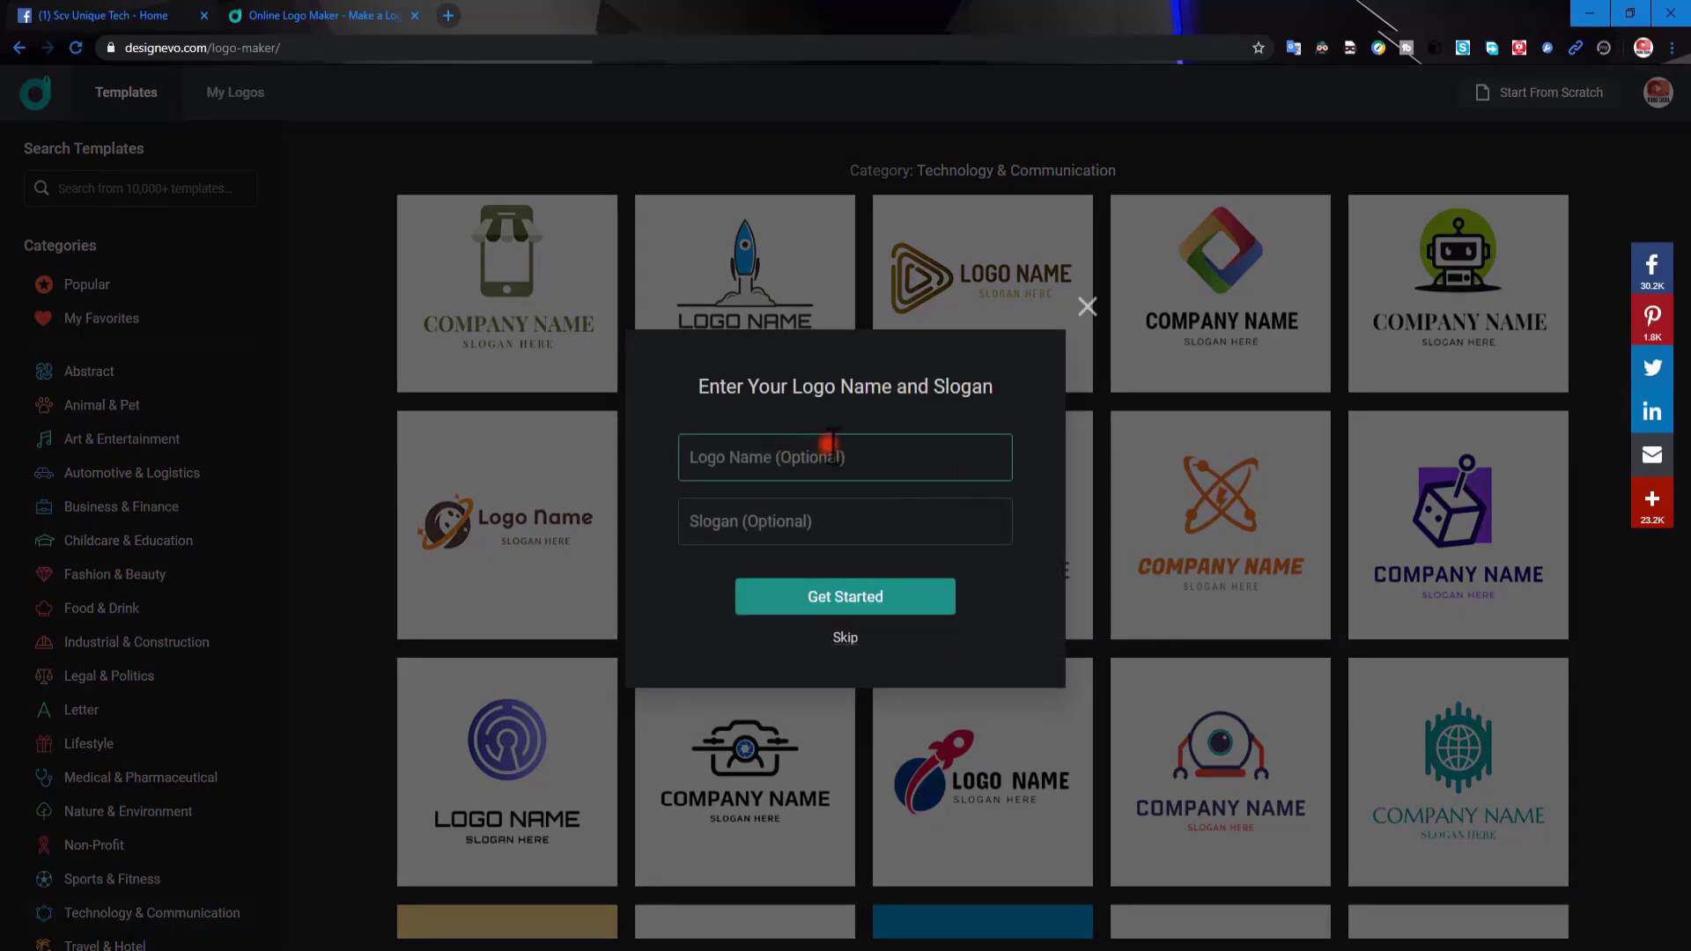
pyautogui.write('Scv tech')
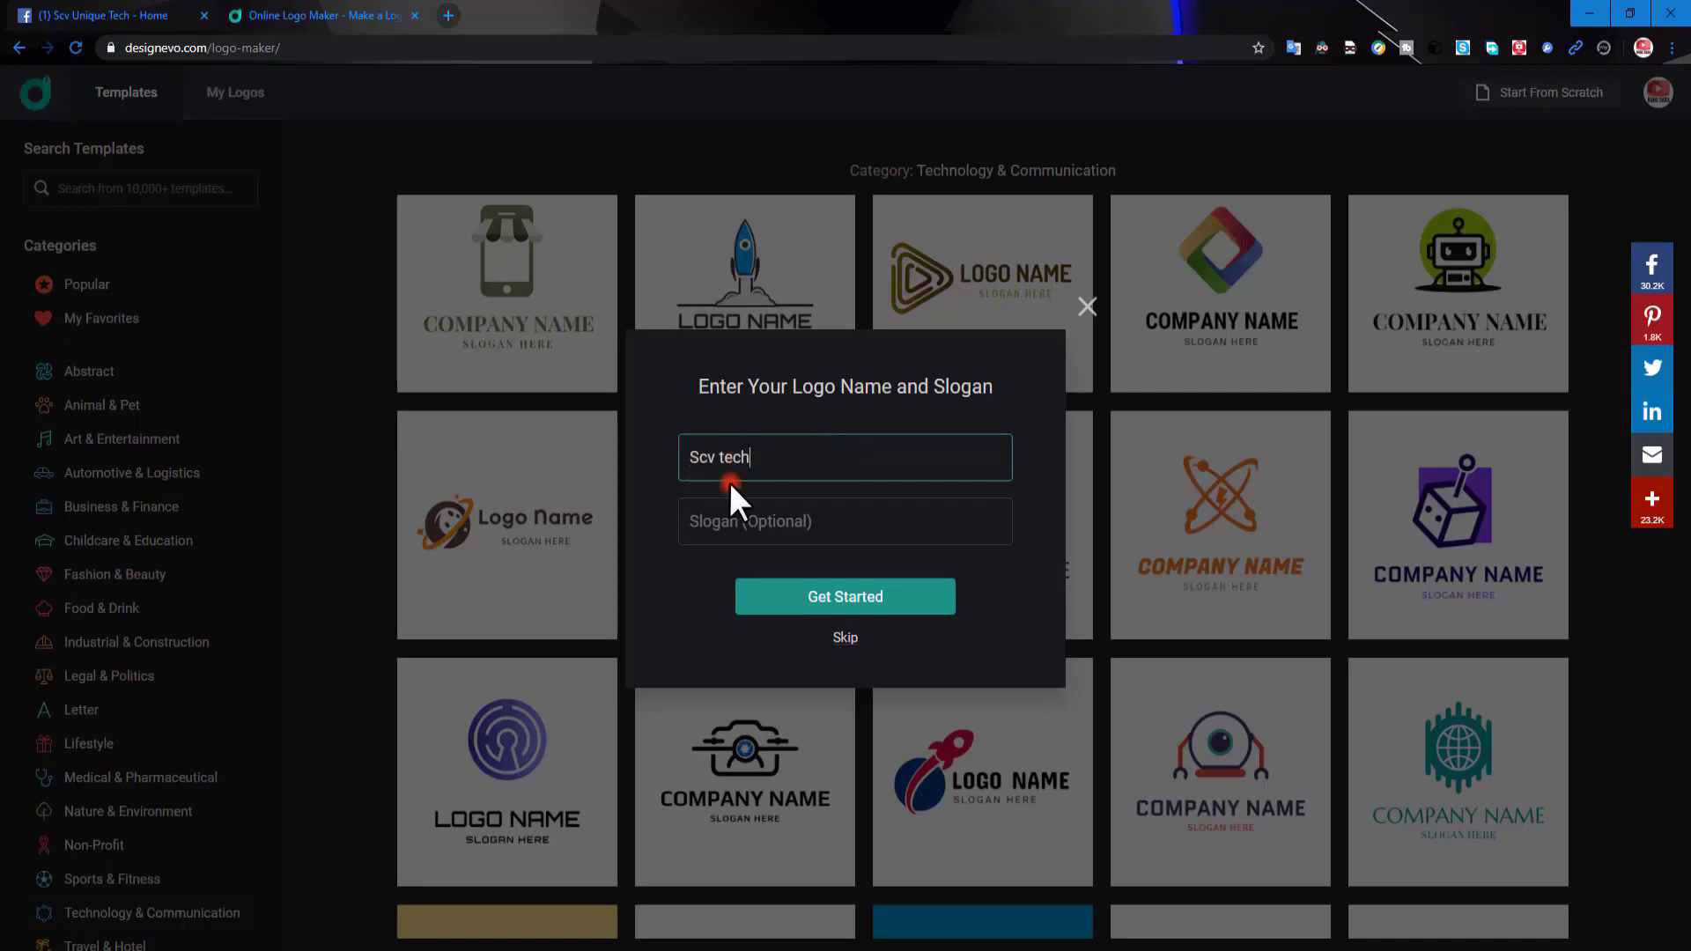
pyautogui.click(752, 521)
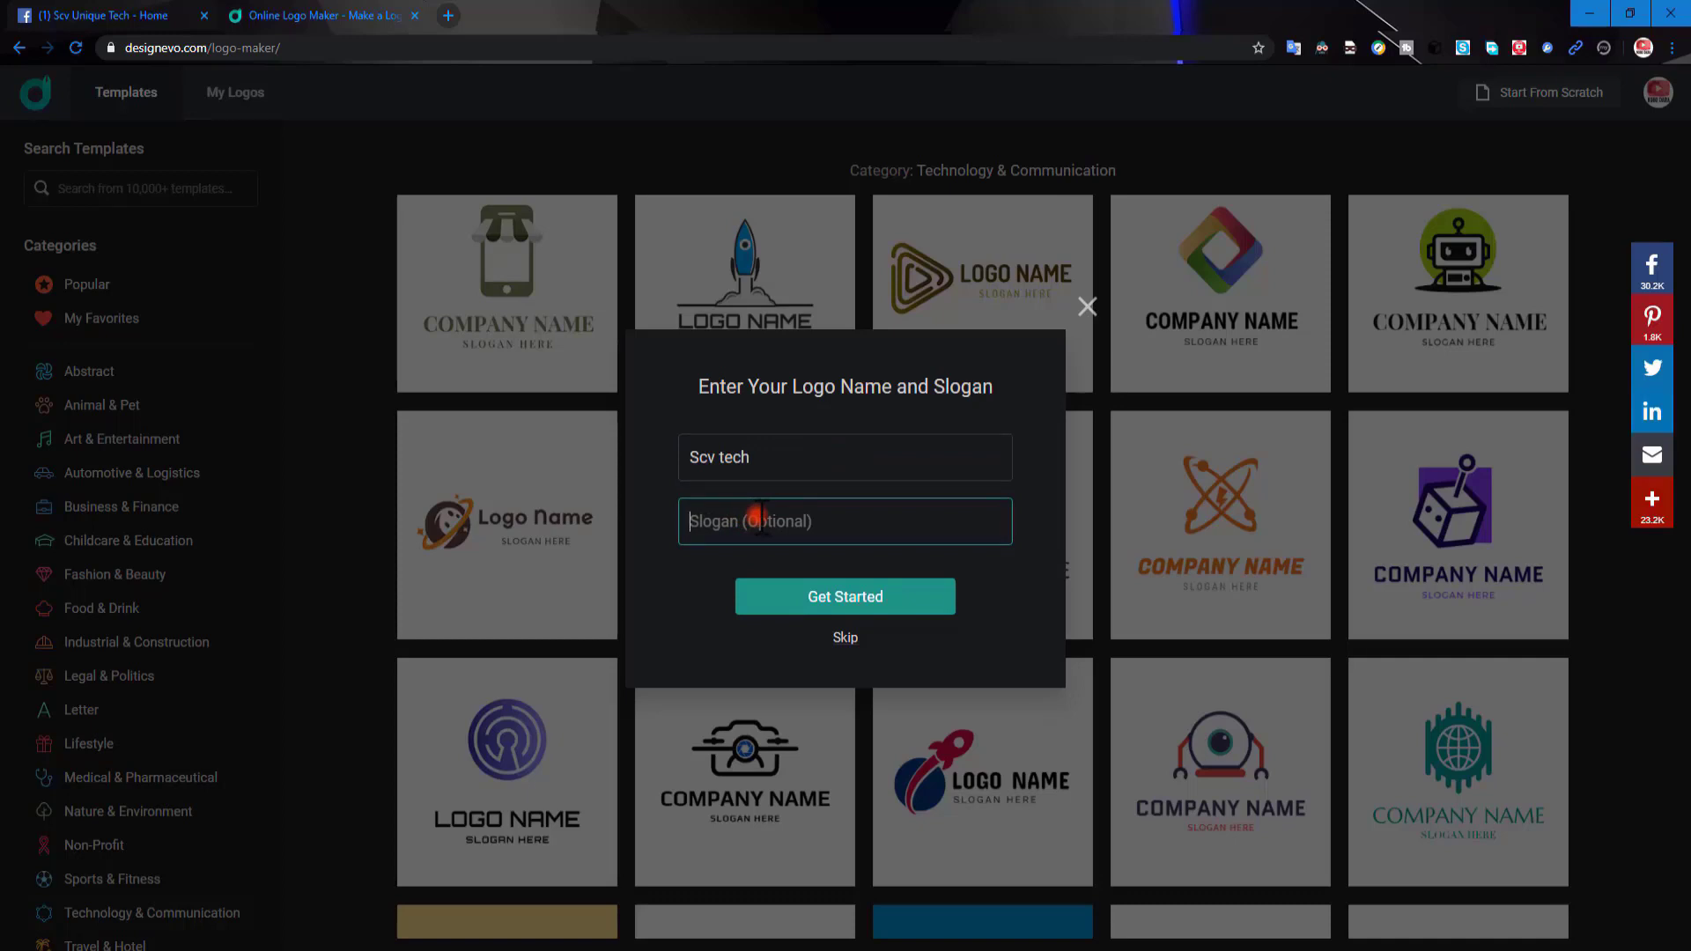
pyautogui.write('helpbangla')
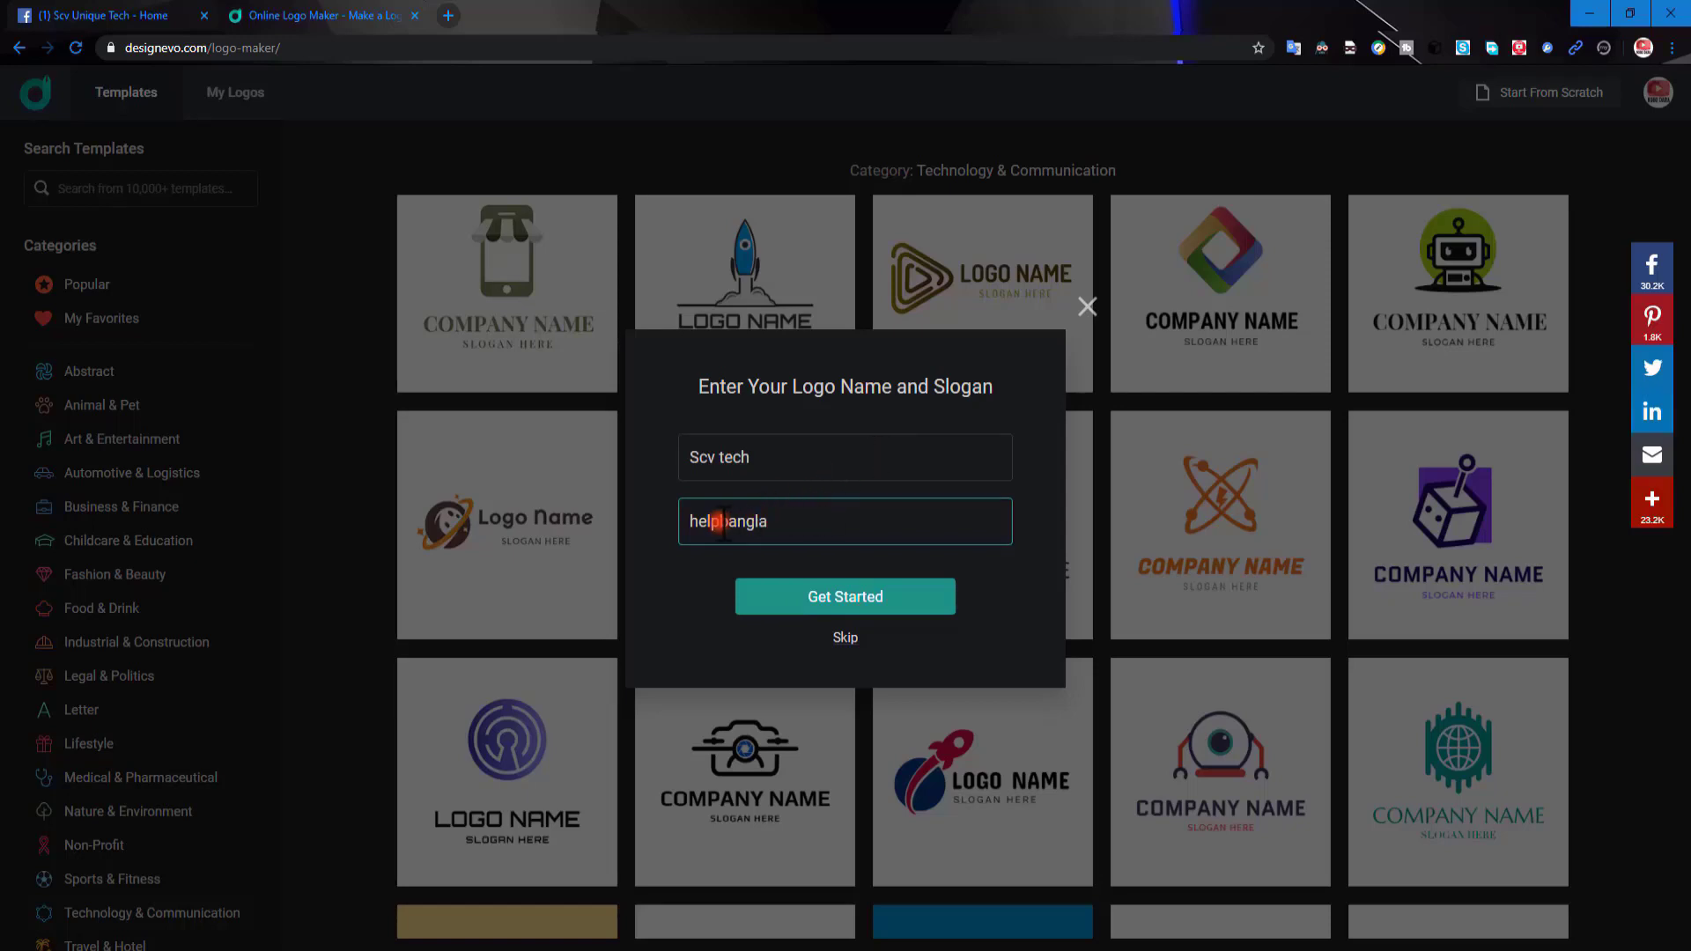
pyautogui.click(721, 523)
pyautogui.click(802, 598)
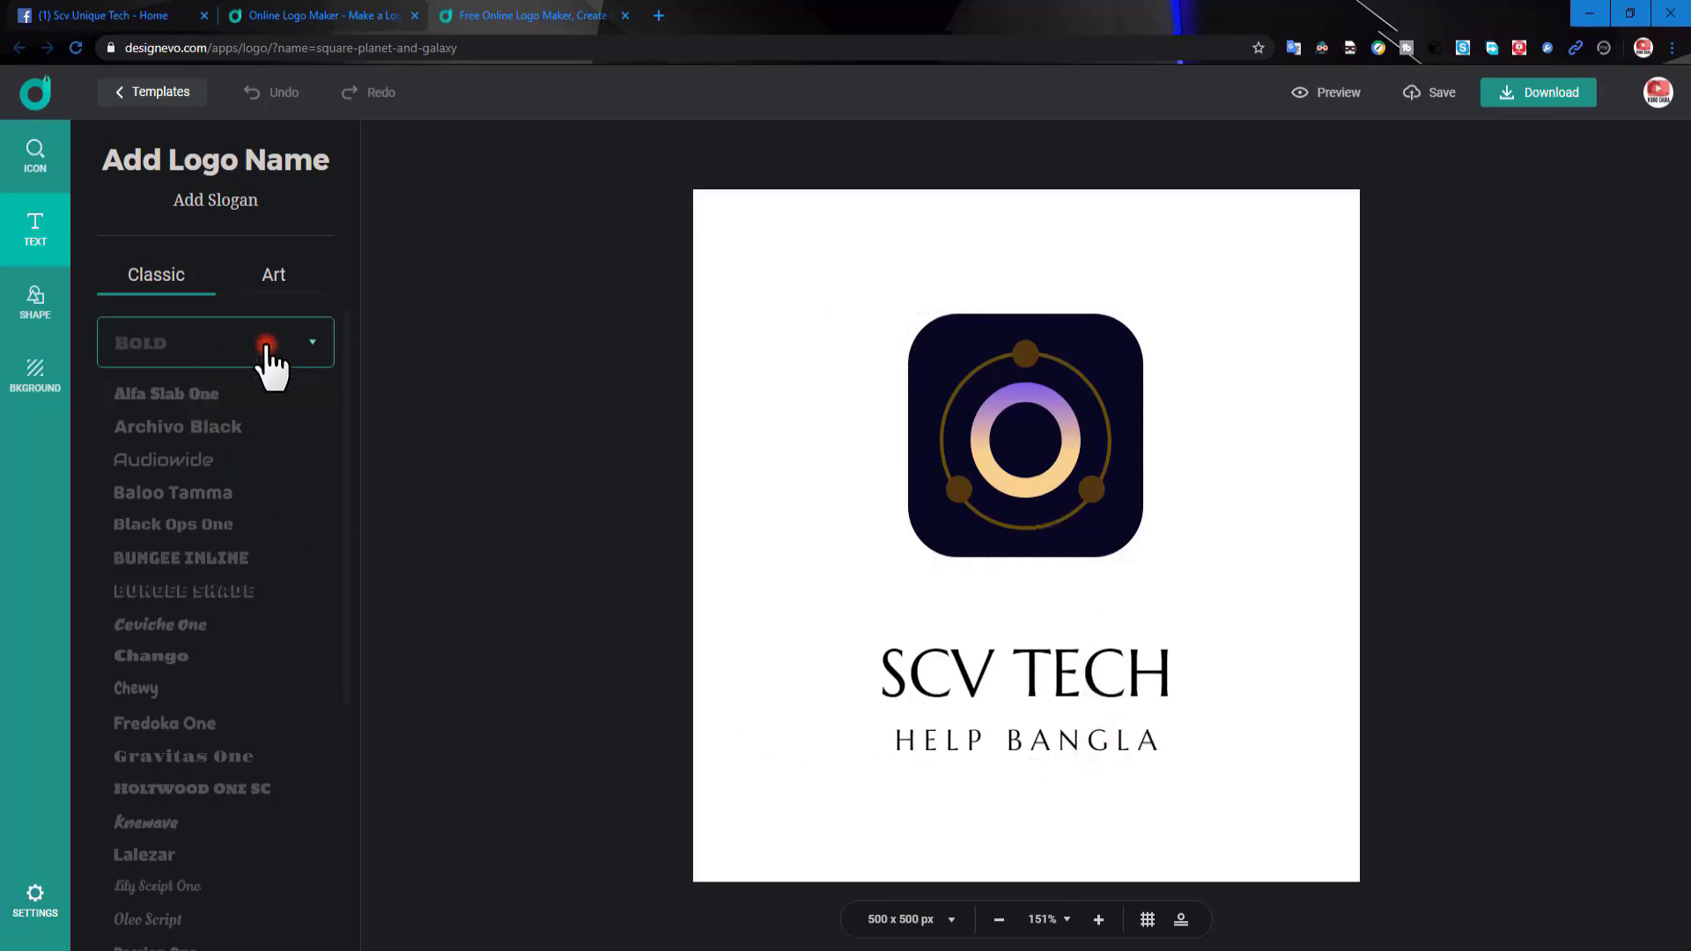
# Select the SCV TECH name text on the loaded planet logo.
pyautogui.click(1042, 660)
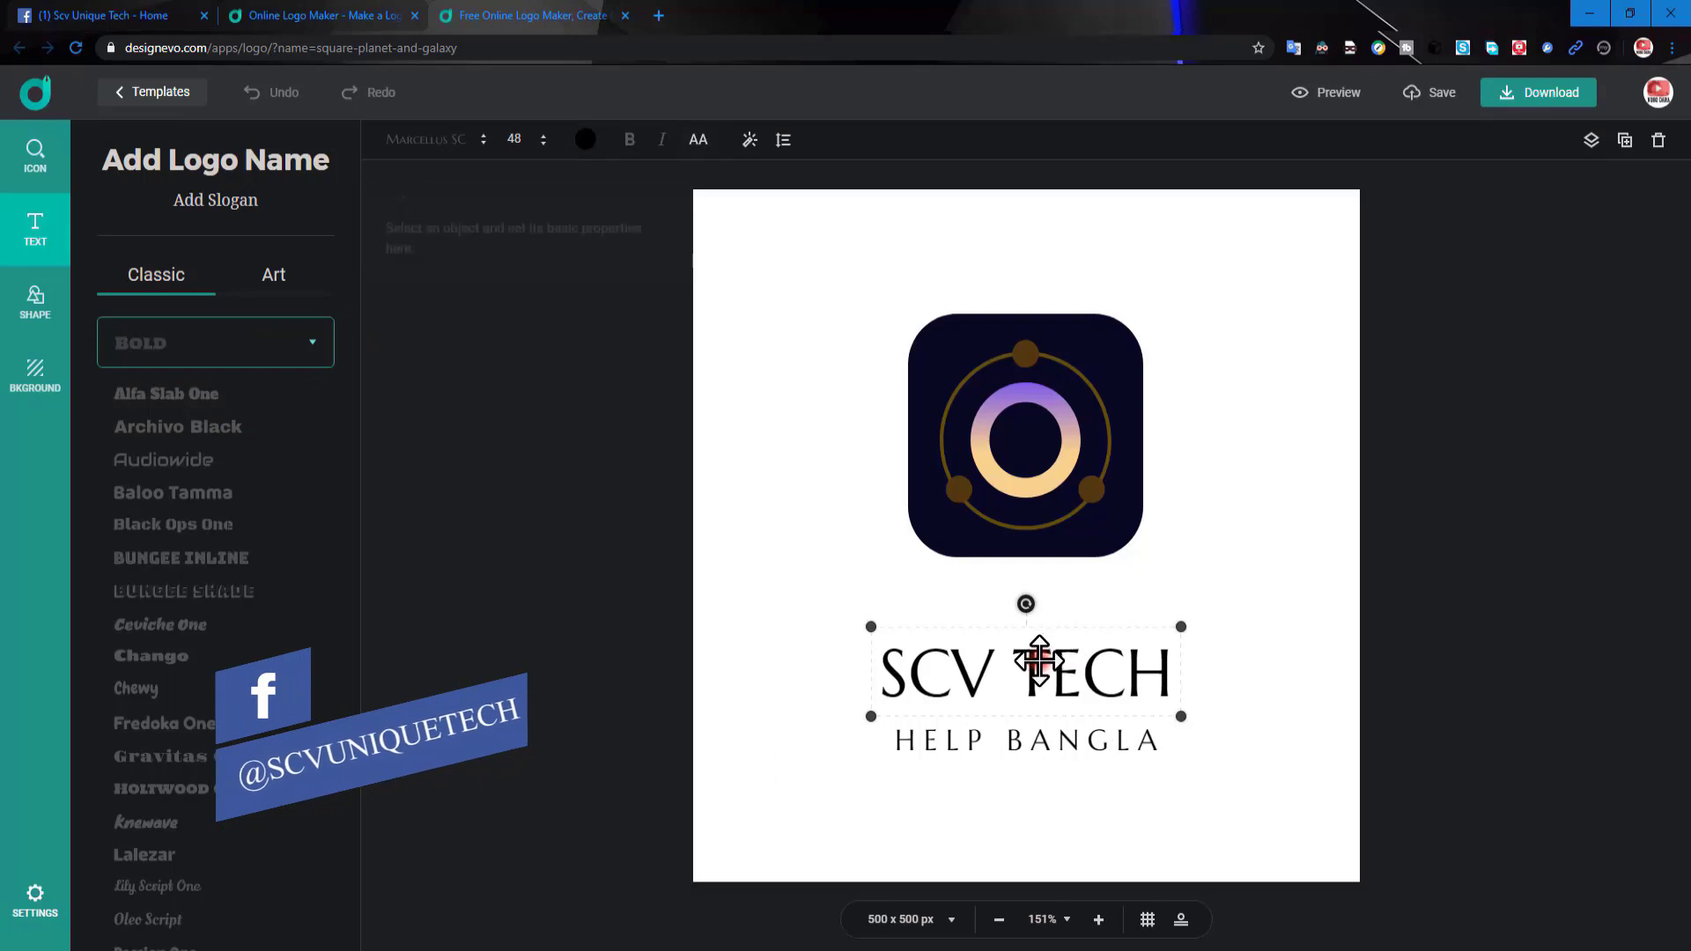
# Try Bungee Shade, Holtwood One SC and Lily Script One fonts on the SCV TECH name.
pyautogui.doubleClick(1043, 661)
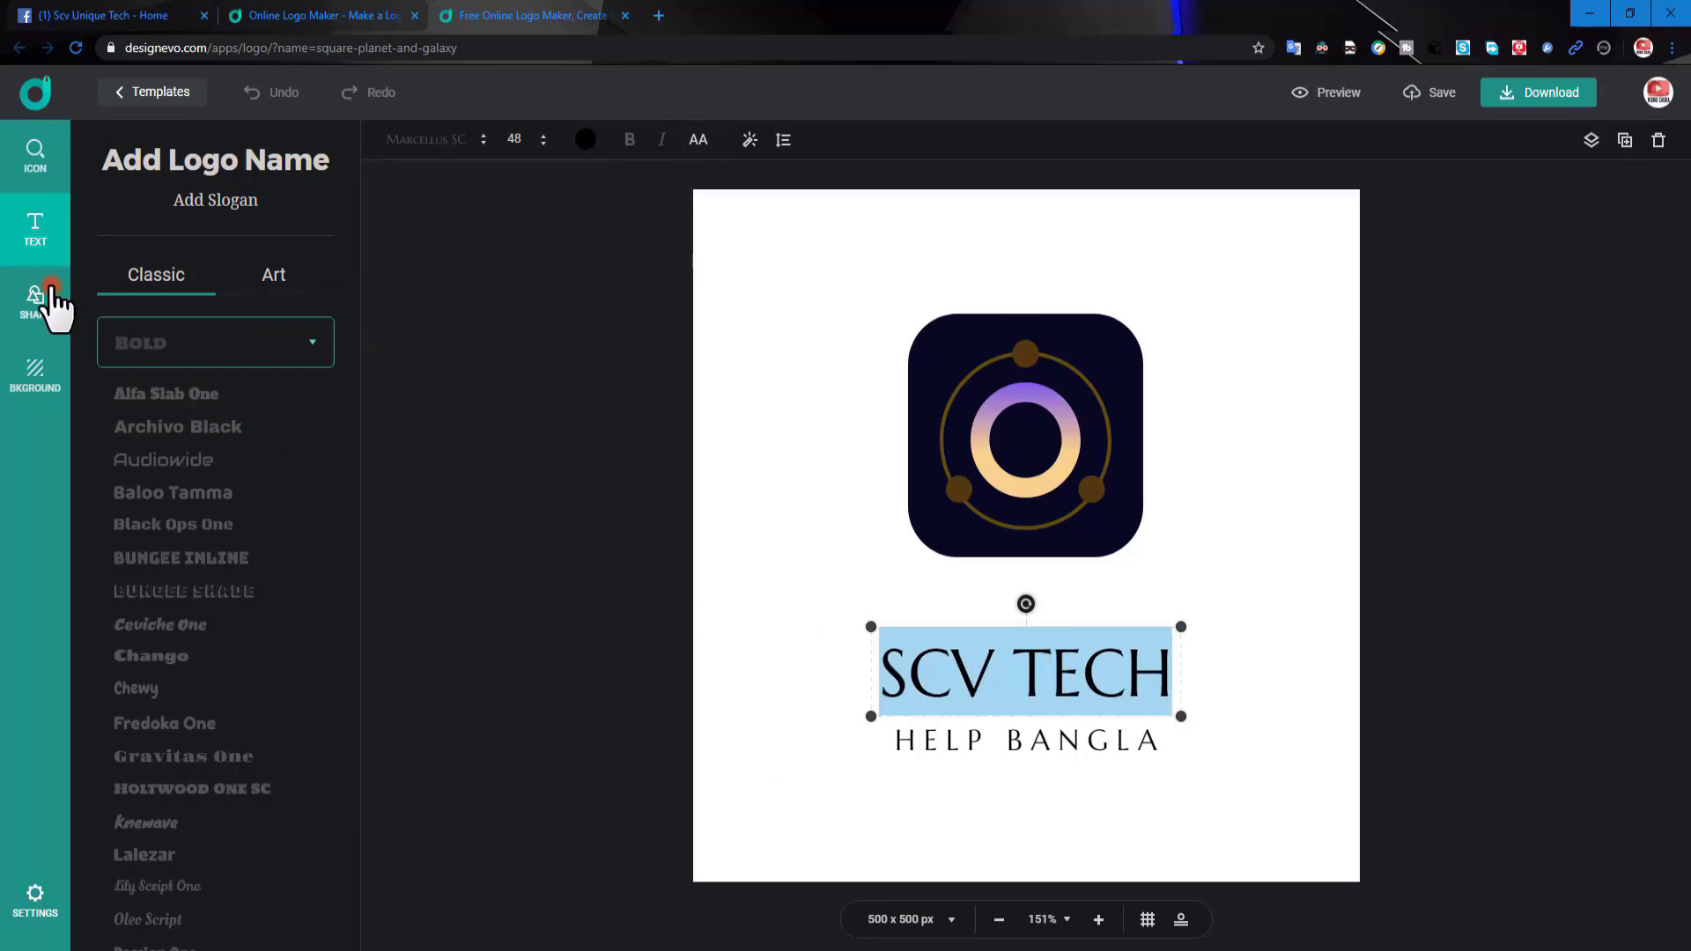
pyautogui.click(181, 588)
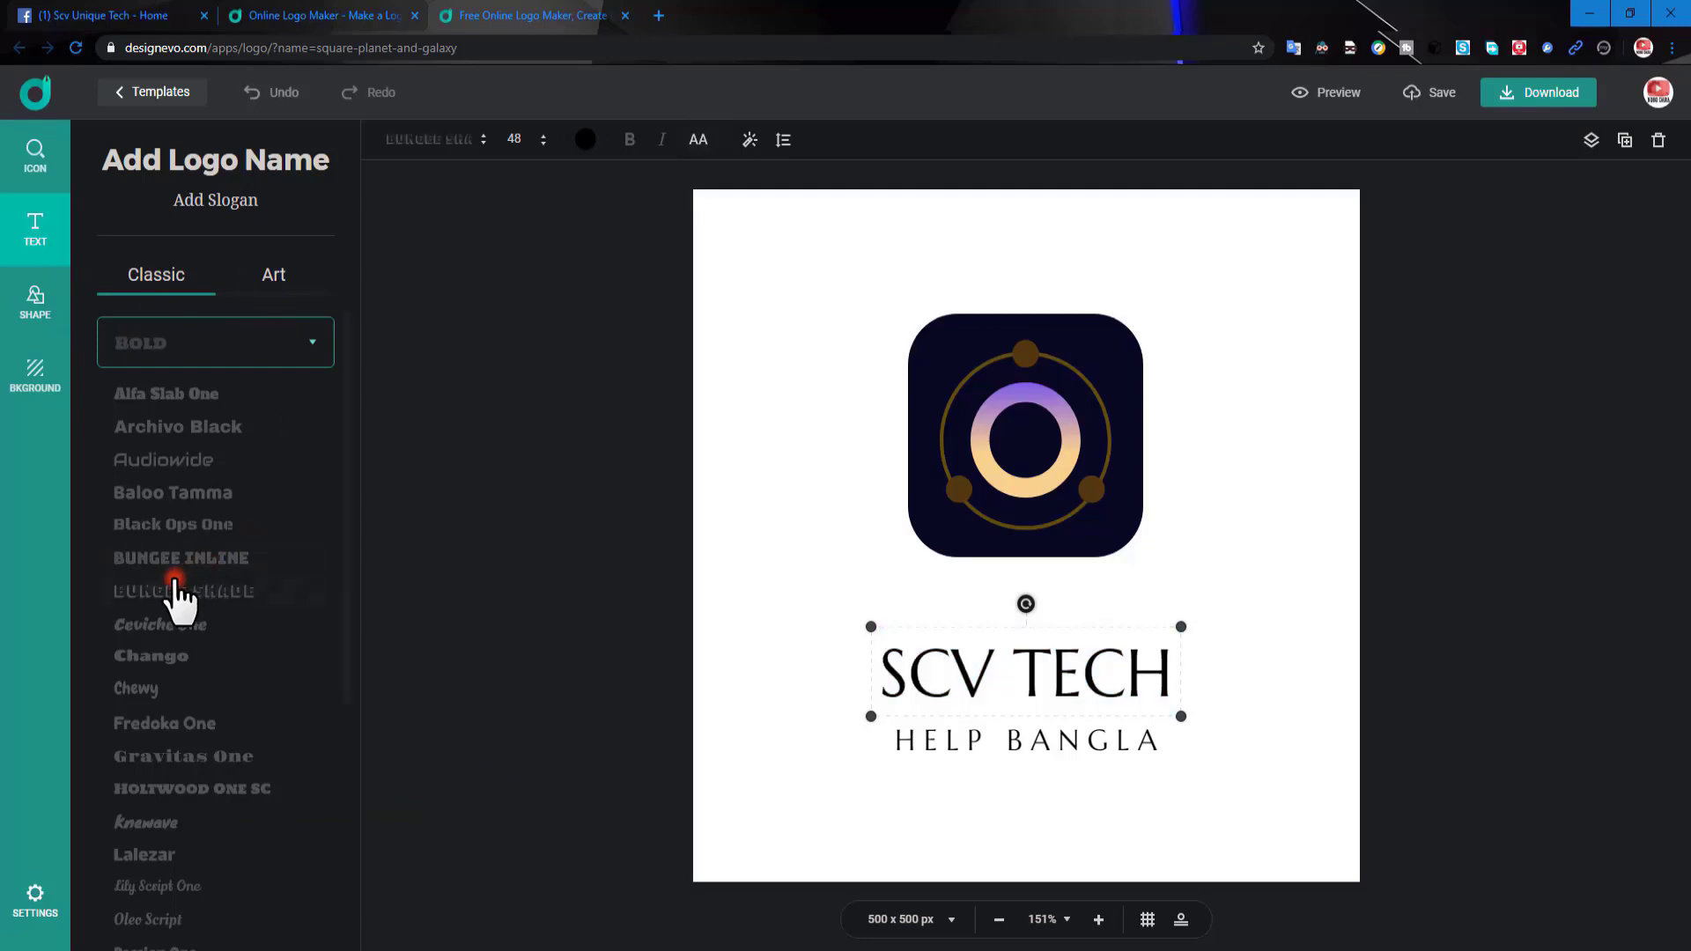
pyautogui.scroll(-3, 187, 586)
pyautogui.scroll(-2, 181, 511)
pyautogui.click(170, 423)
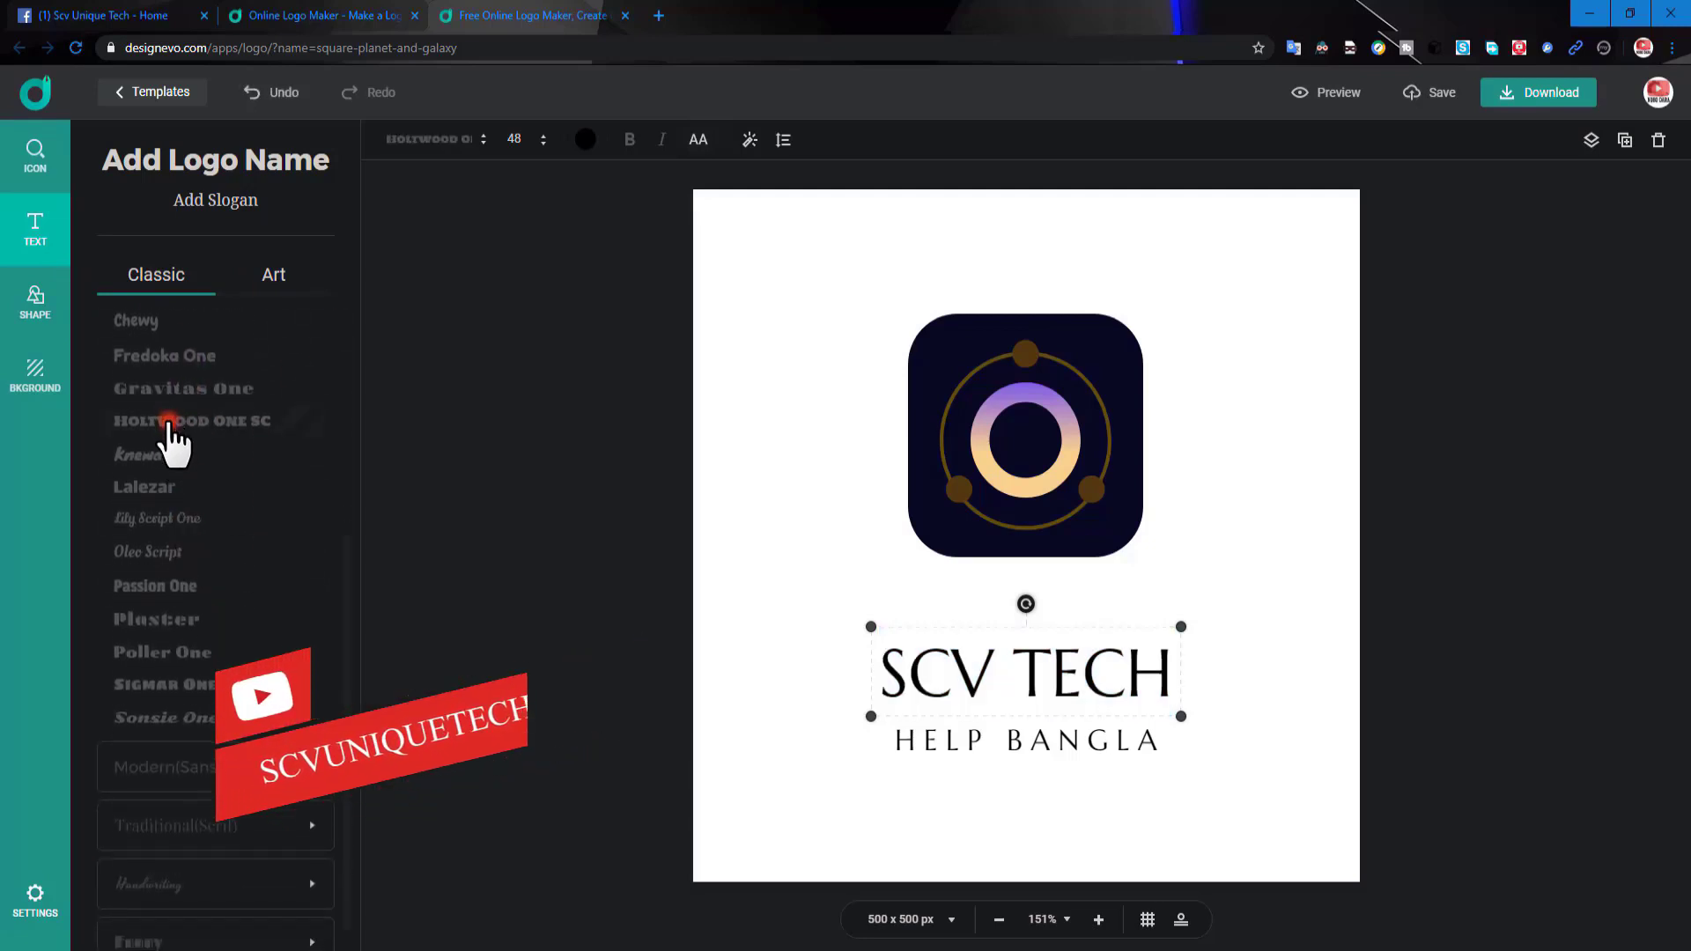
pyautogui.click(147, 522)
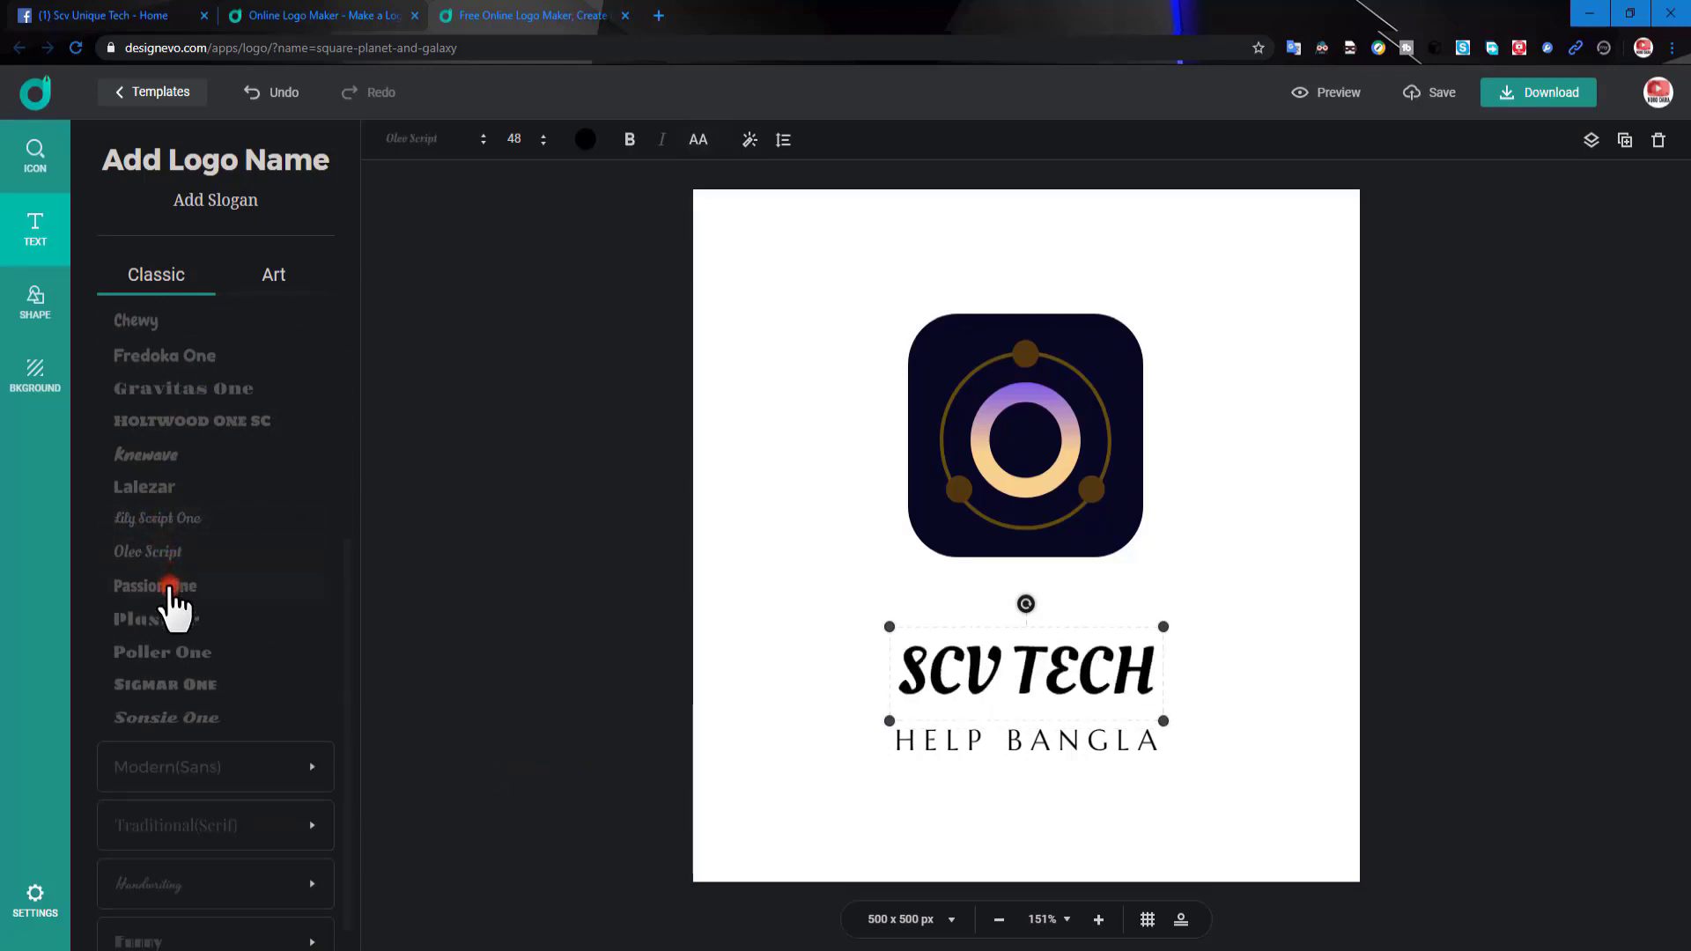
# Set the HELP BANGLA slogan font to Audiowide.
pyautogui.click(1029, 742)
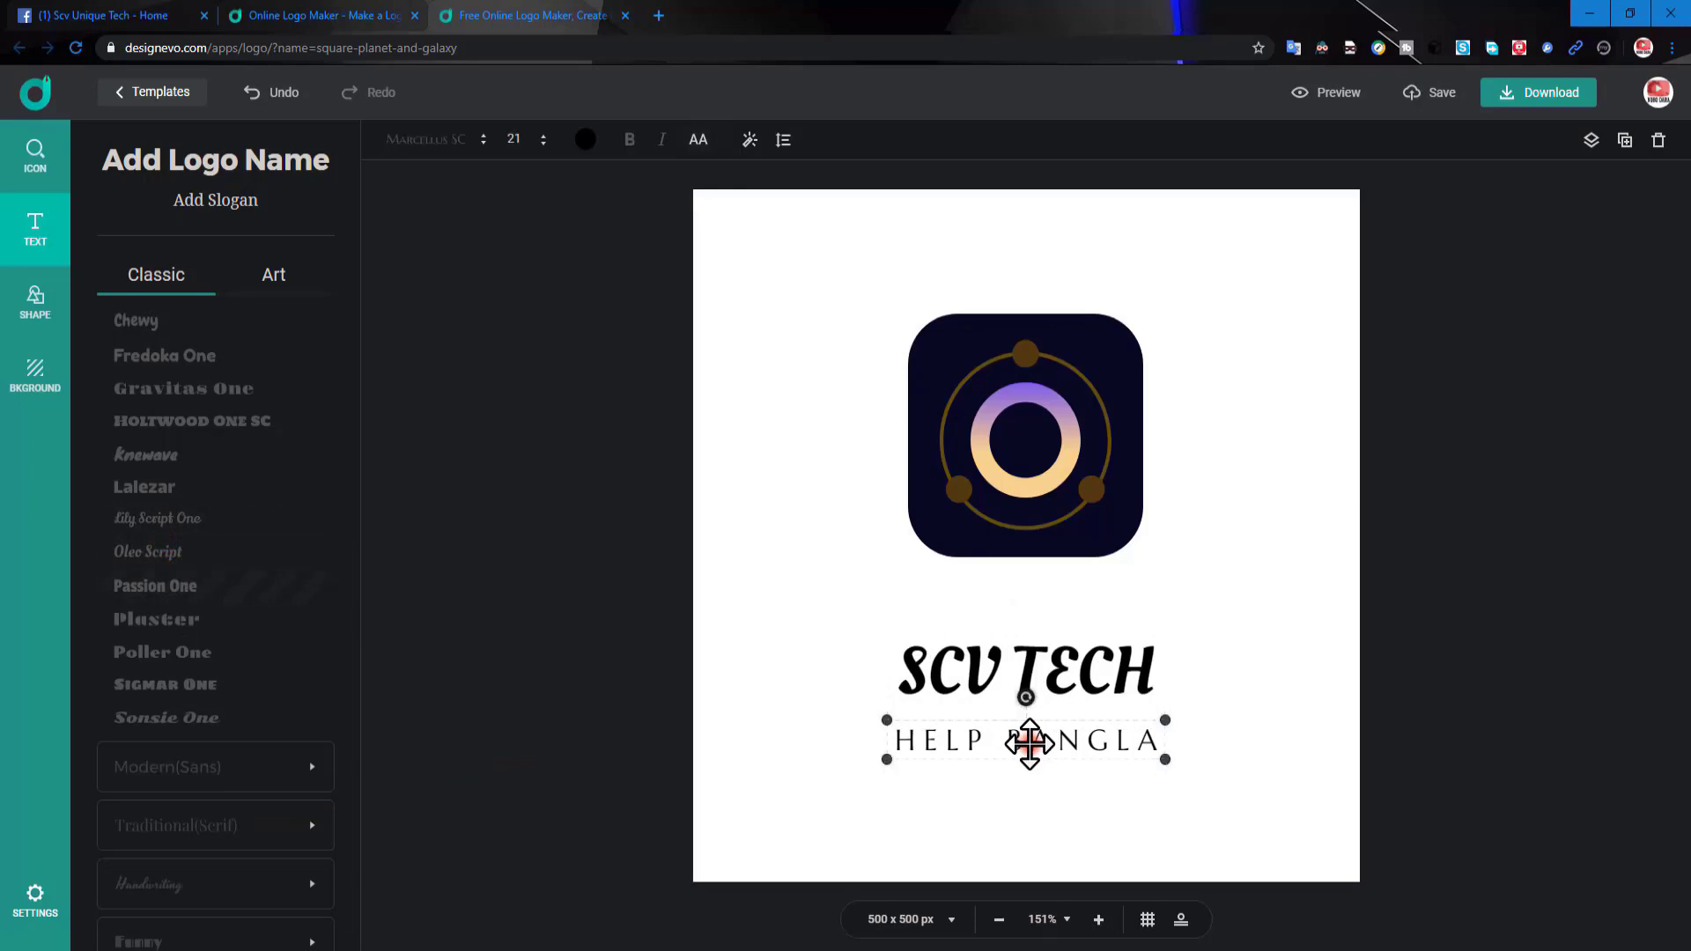
pyautogui.doubleClick(1029, 742)
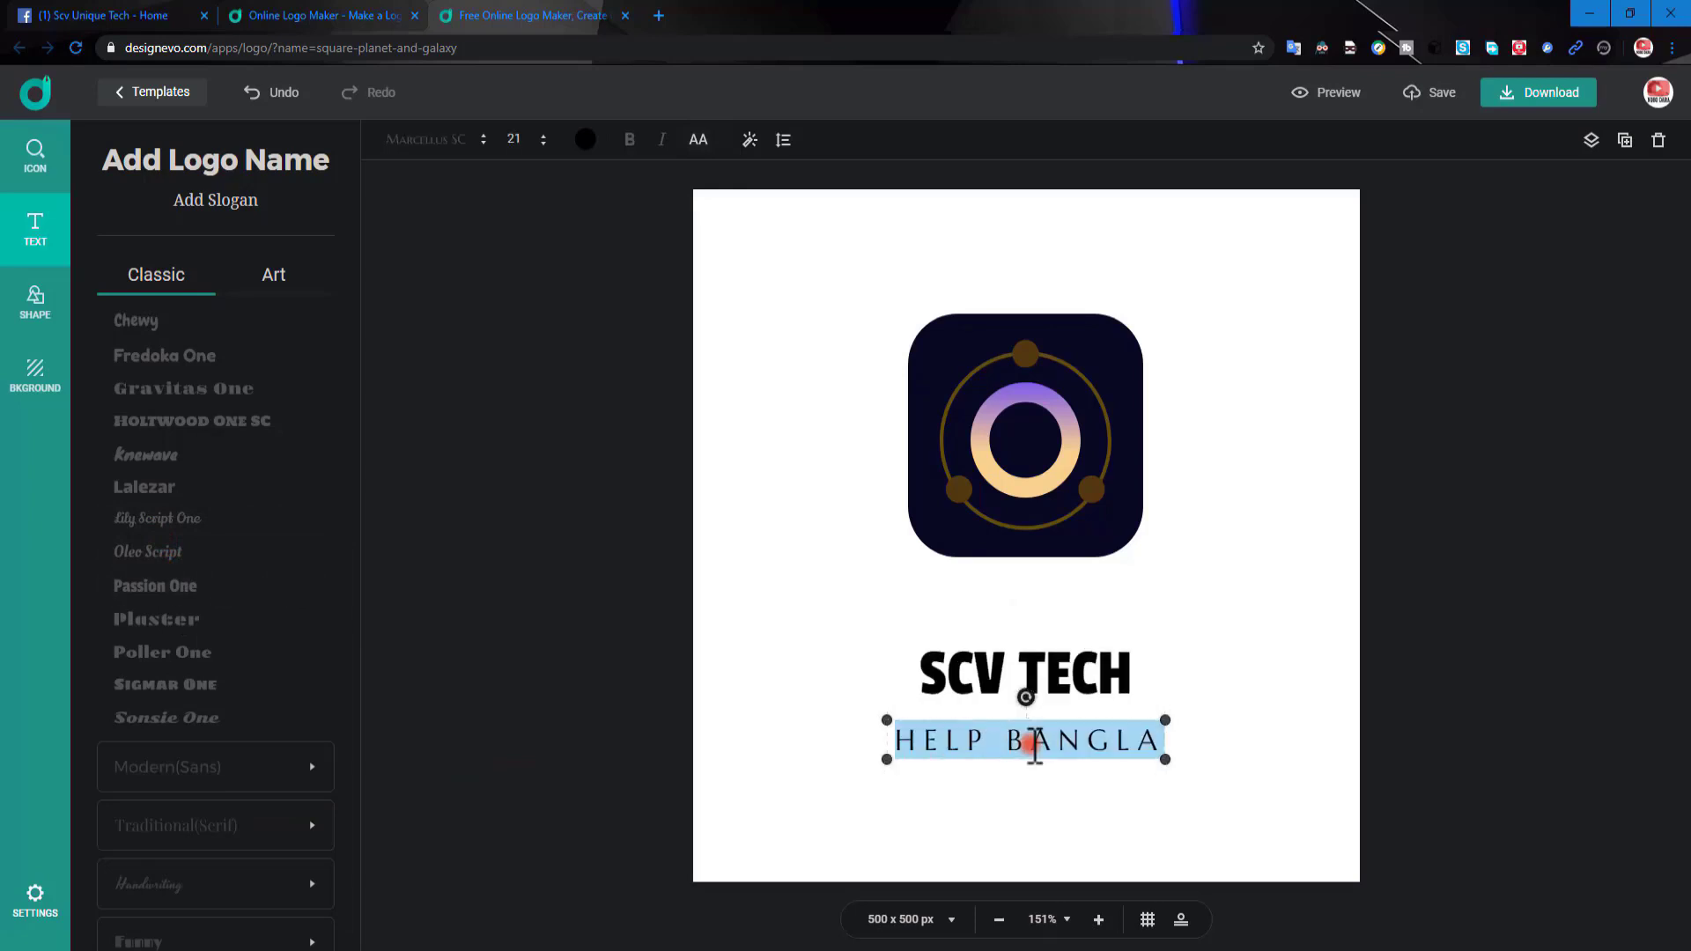
pyautogui.scroll(2, 194, 553)
pyautogui.scroll(2, 194, 553)
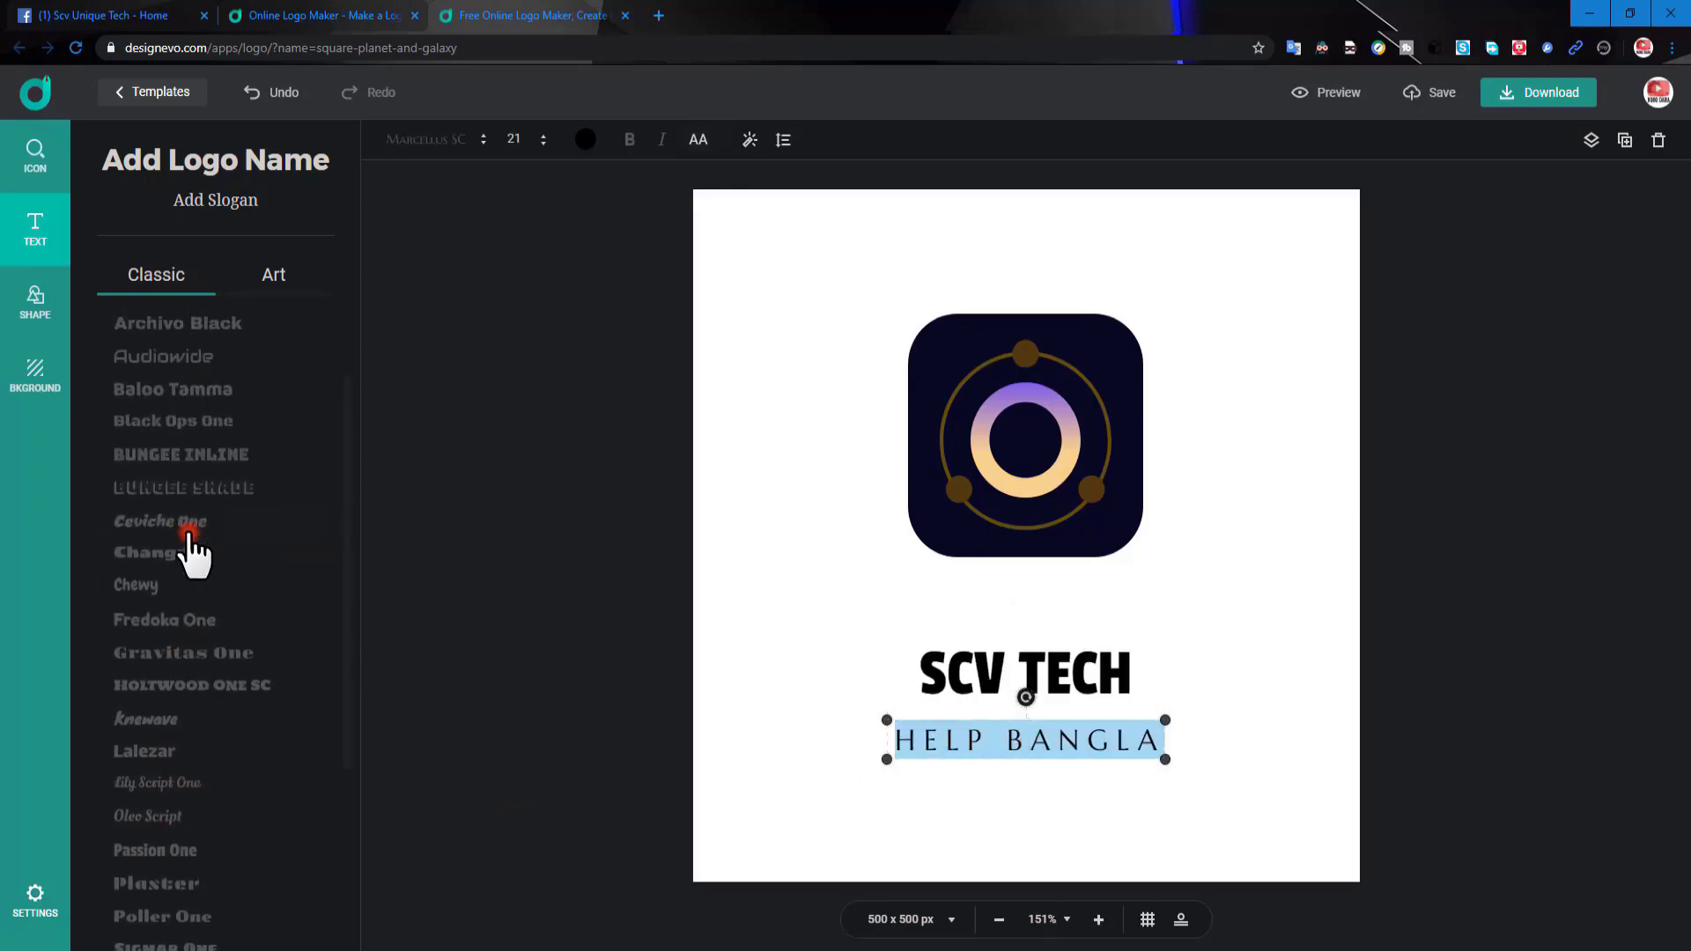
pyautogui.scroll(1, 192, 553)
pyautogui.click(176, 464)
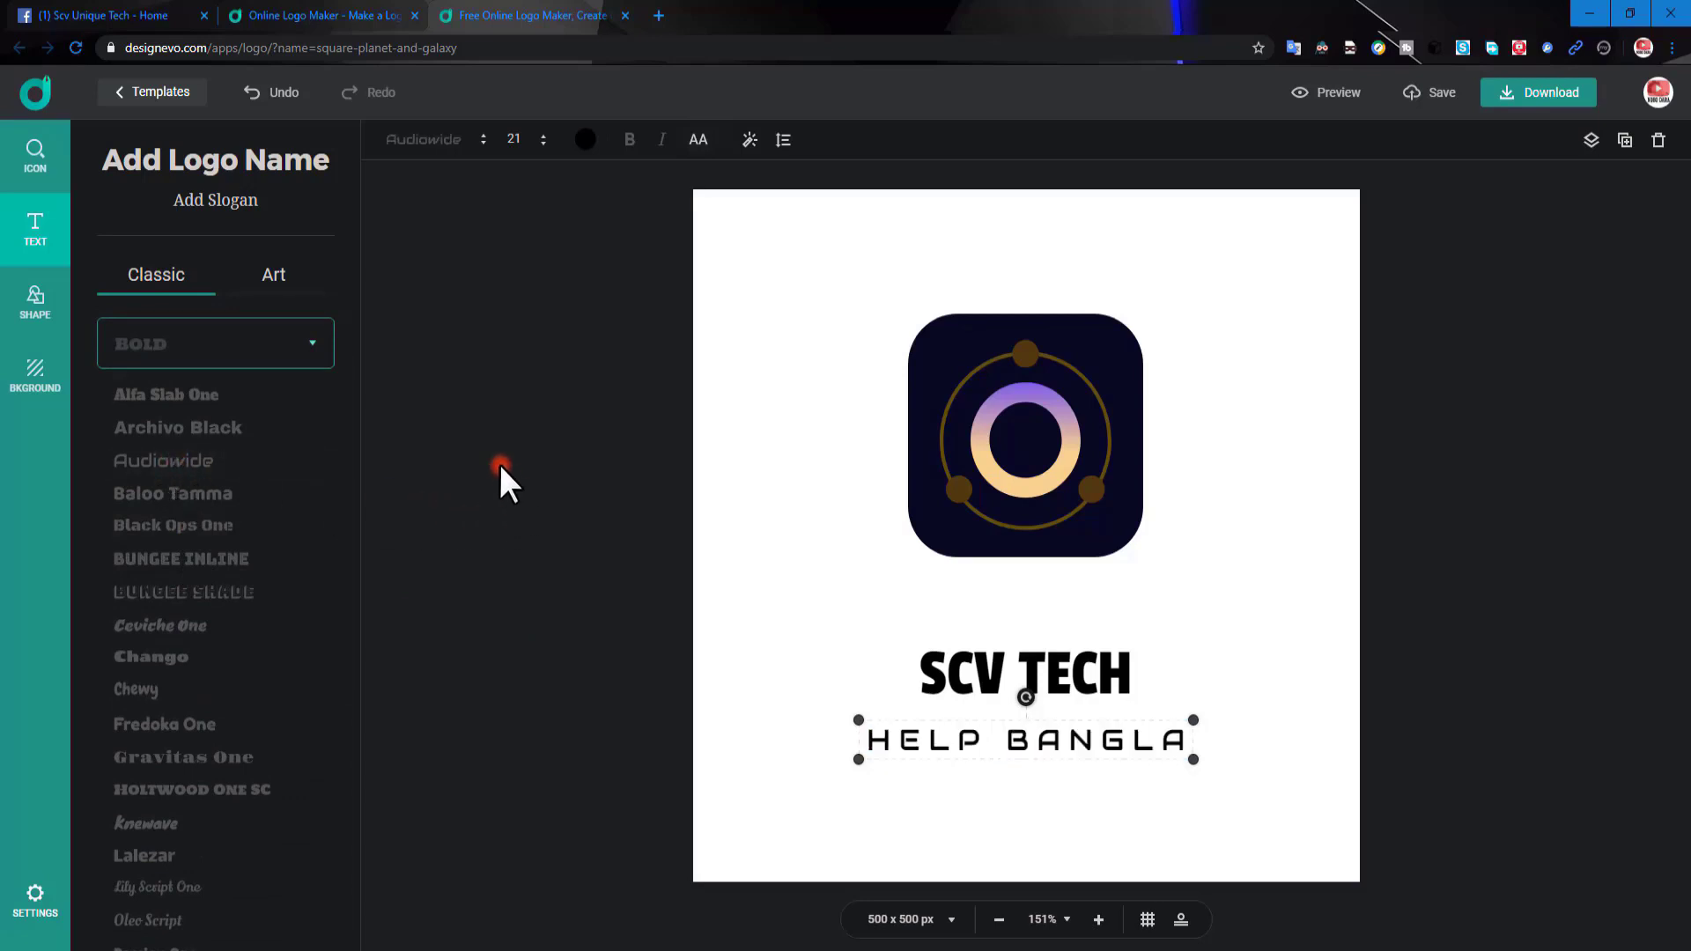
pyautogui.click(1024, 388)
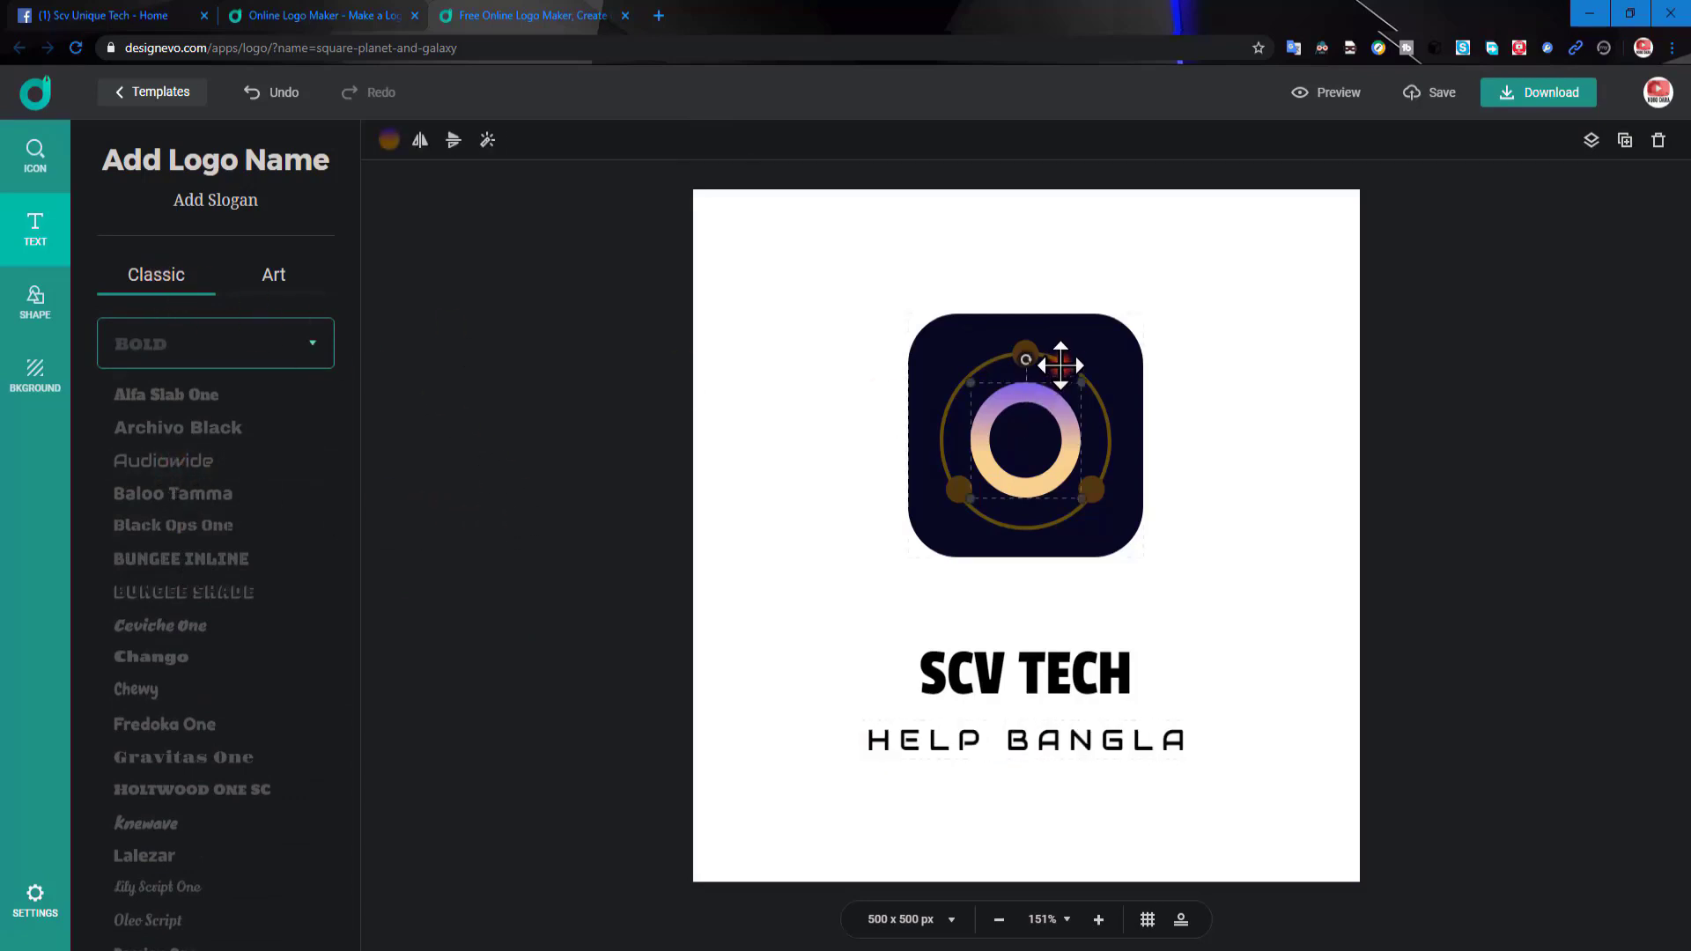
pyautogui.click(1060, 364)
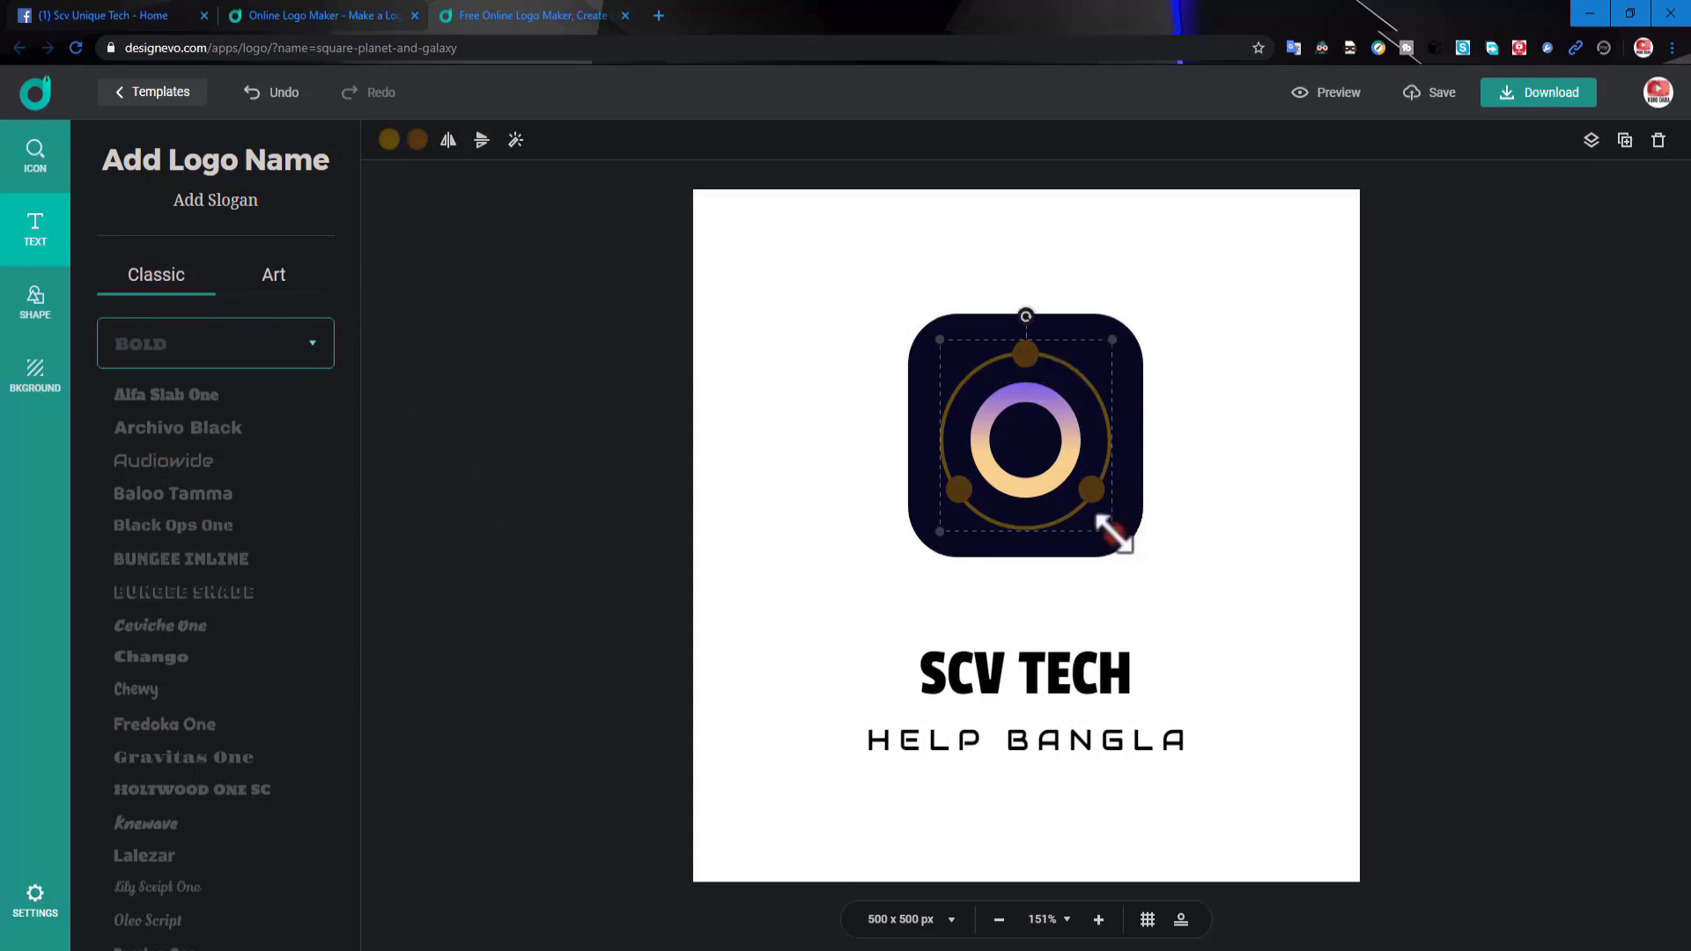
pyautogui.moveTo(1112, 531)
pyautogui.mouseDown()
pyautogui.moveTo(1137, 564)
pyautogui.moveTo(1116, 536)
pyautogui.mouseUp()
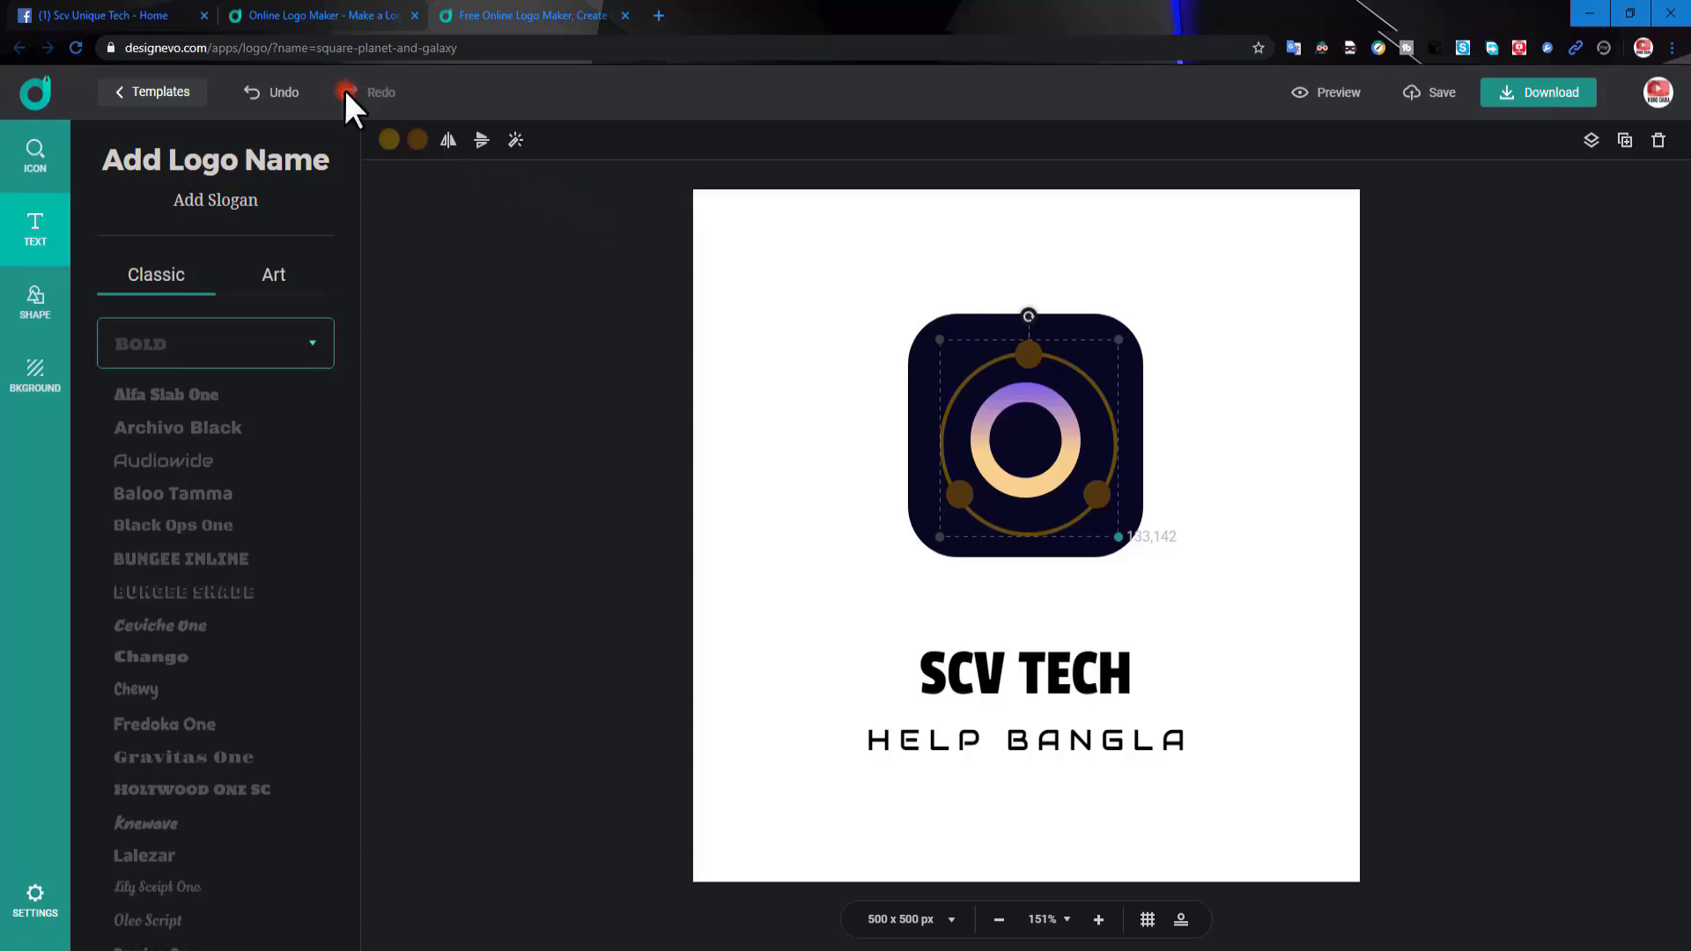
pyautogui.click(251, 93)
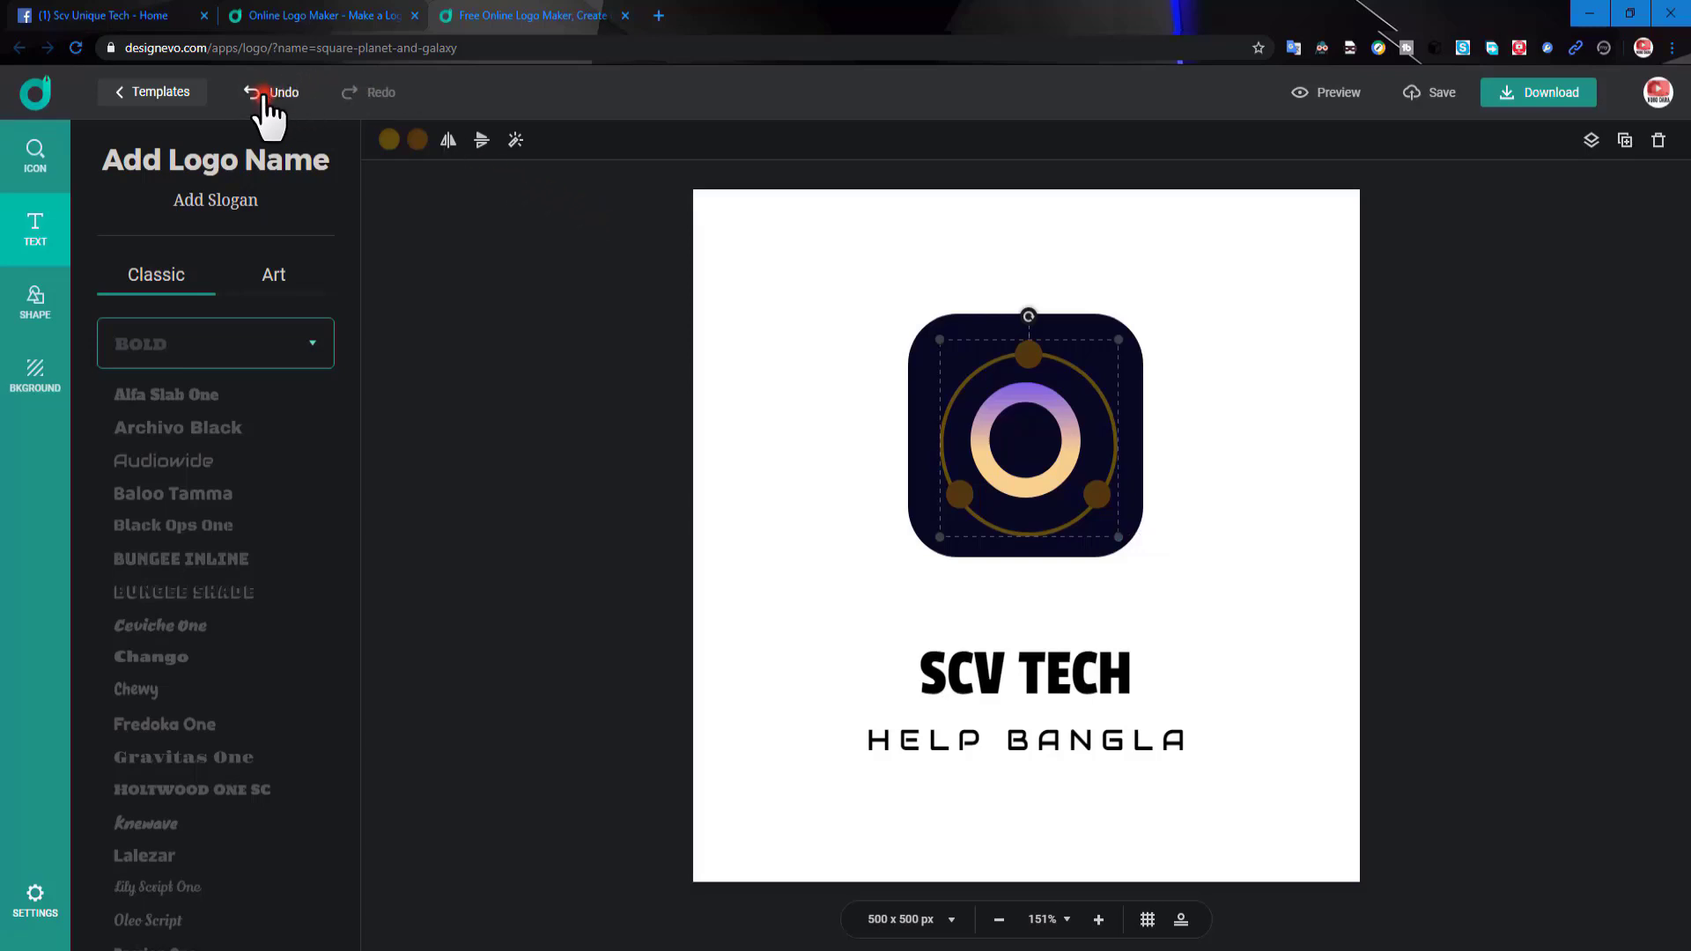
pyautogui.click(260, 91)
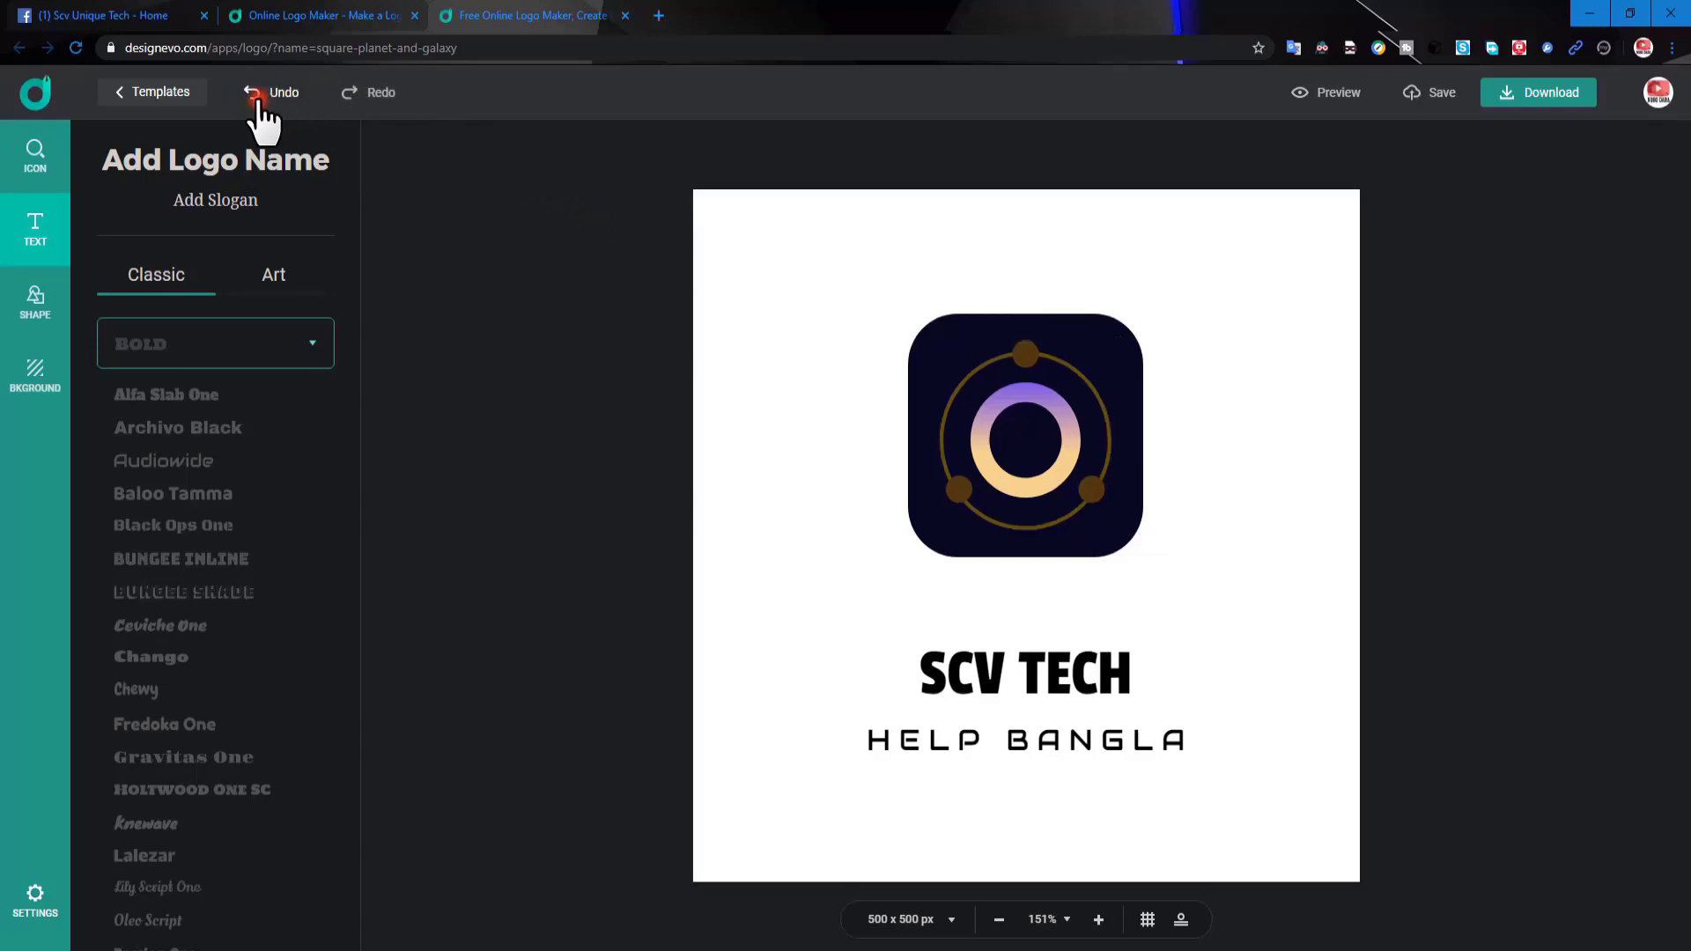
pyautogui.click(4, 281)
pyautogui.click(644, 426)
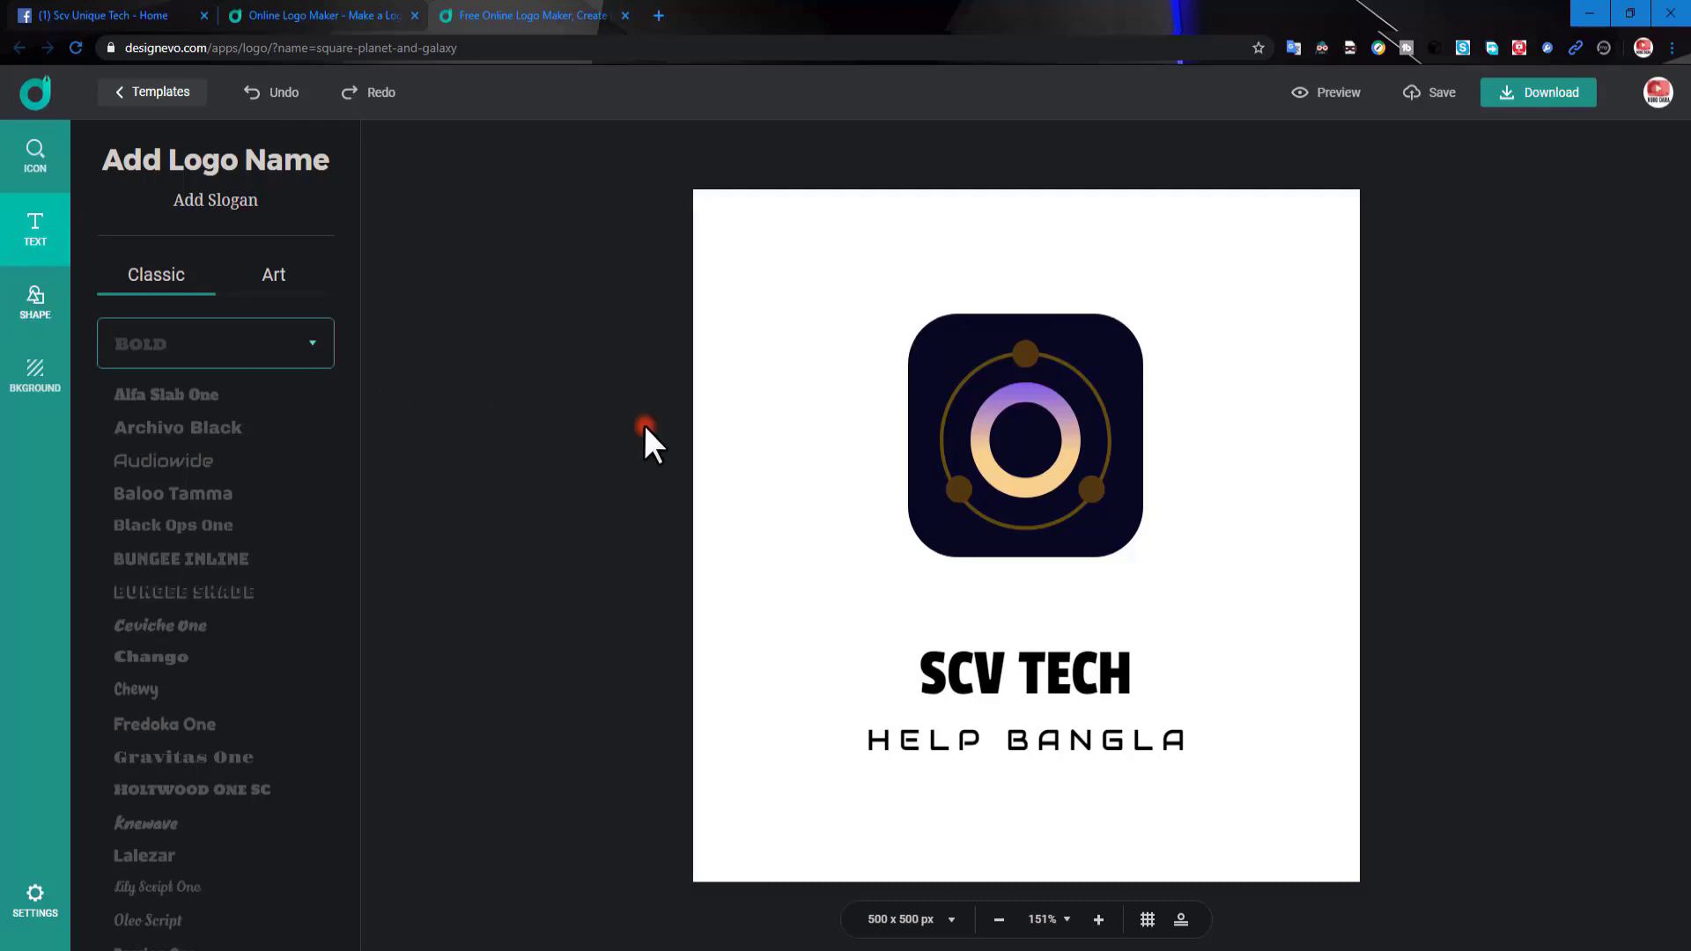
# Try yellow, orange, red, peach, green, gold and grey backgrounds behind the logo.
pyautogui.click(33, 374)
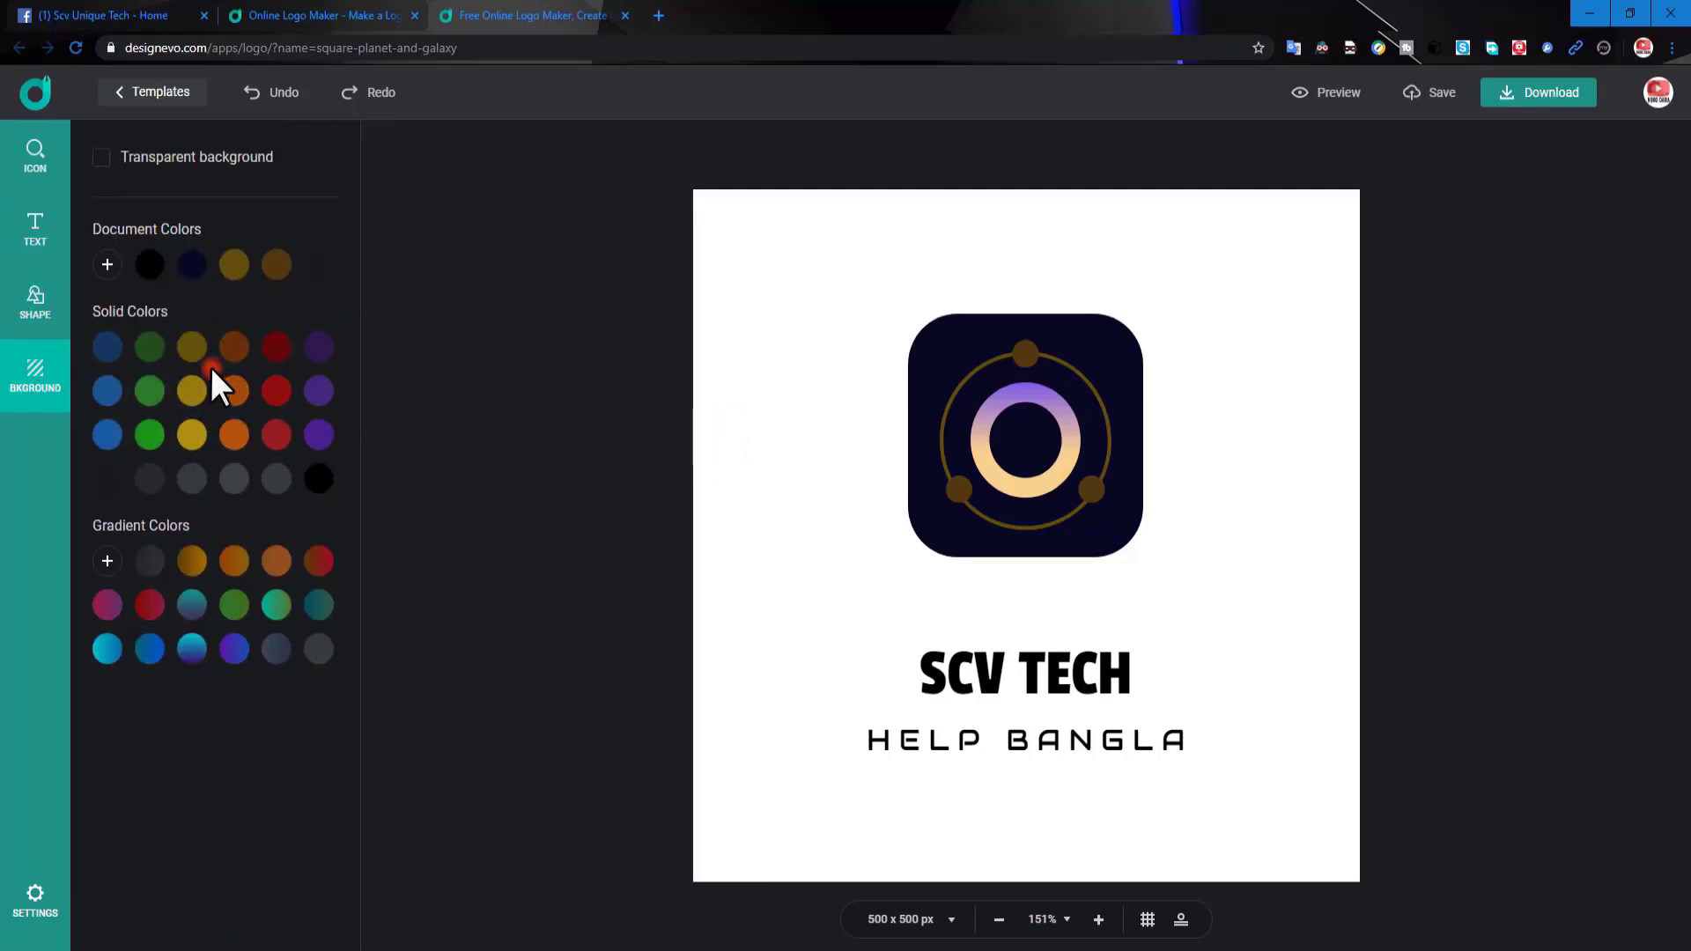
pyautogui.click(192, 390)
pyautogui.click(192, 535)
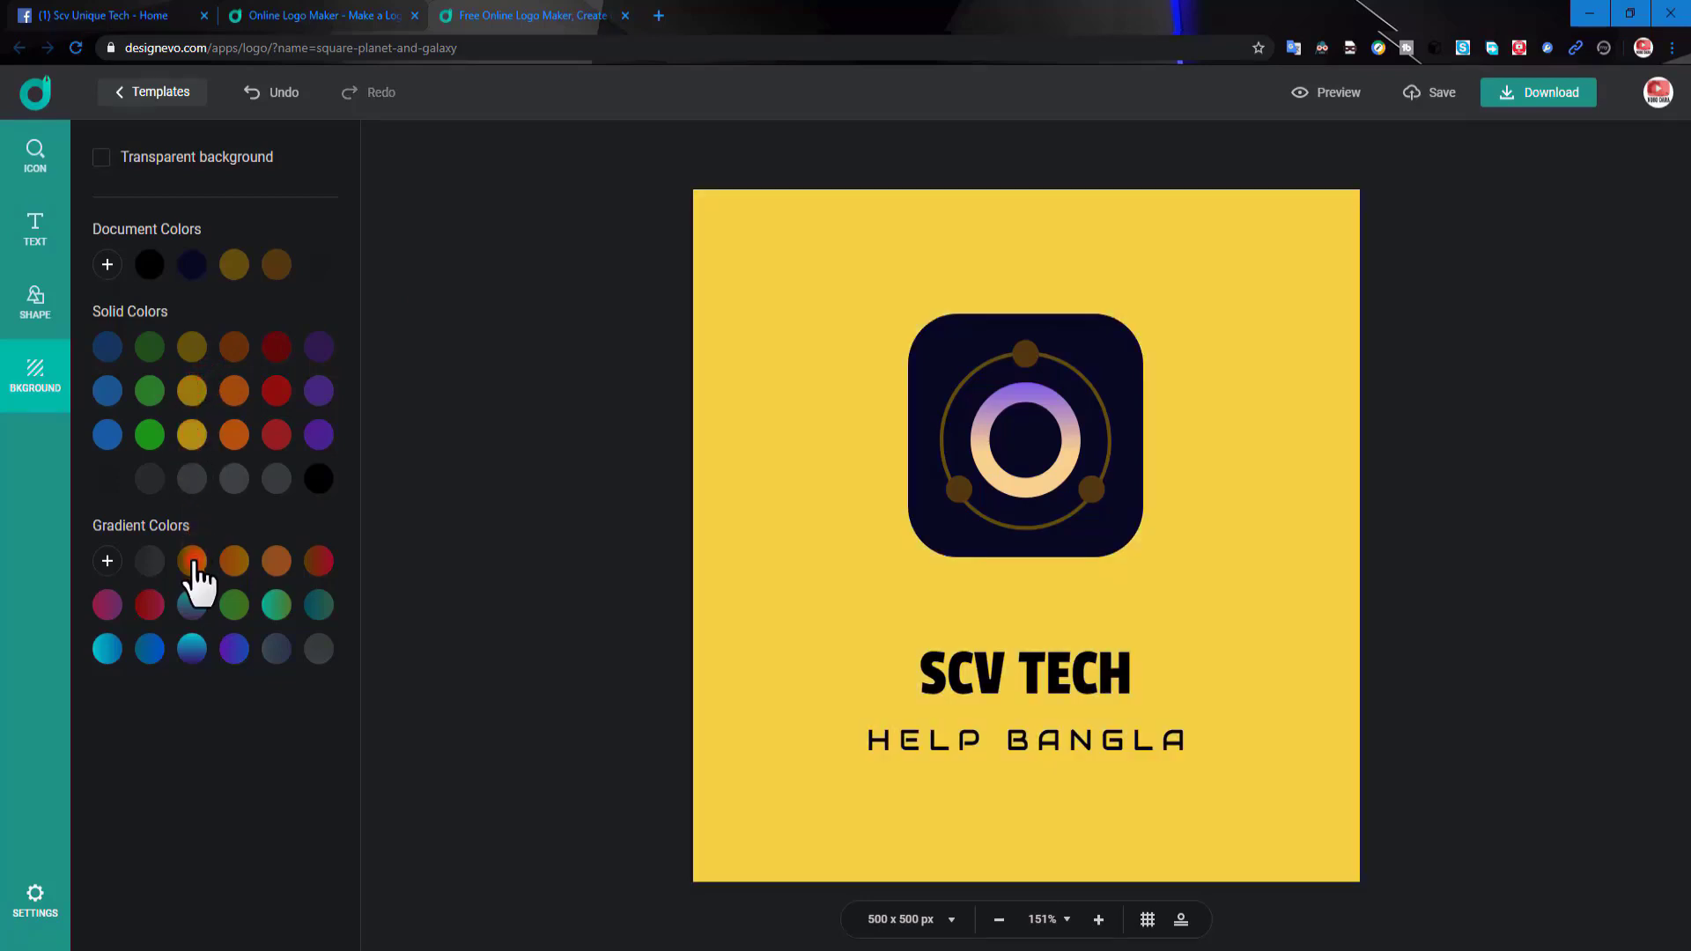
pyautogui.click(193, 562)
pyautogui.click(234, 562)
pyautogui.click(234, 435)
pyautogui.click(277, 392)
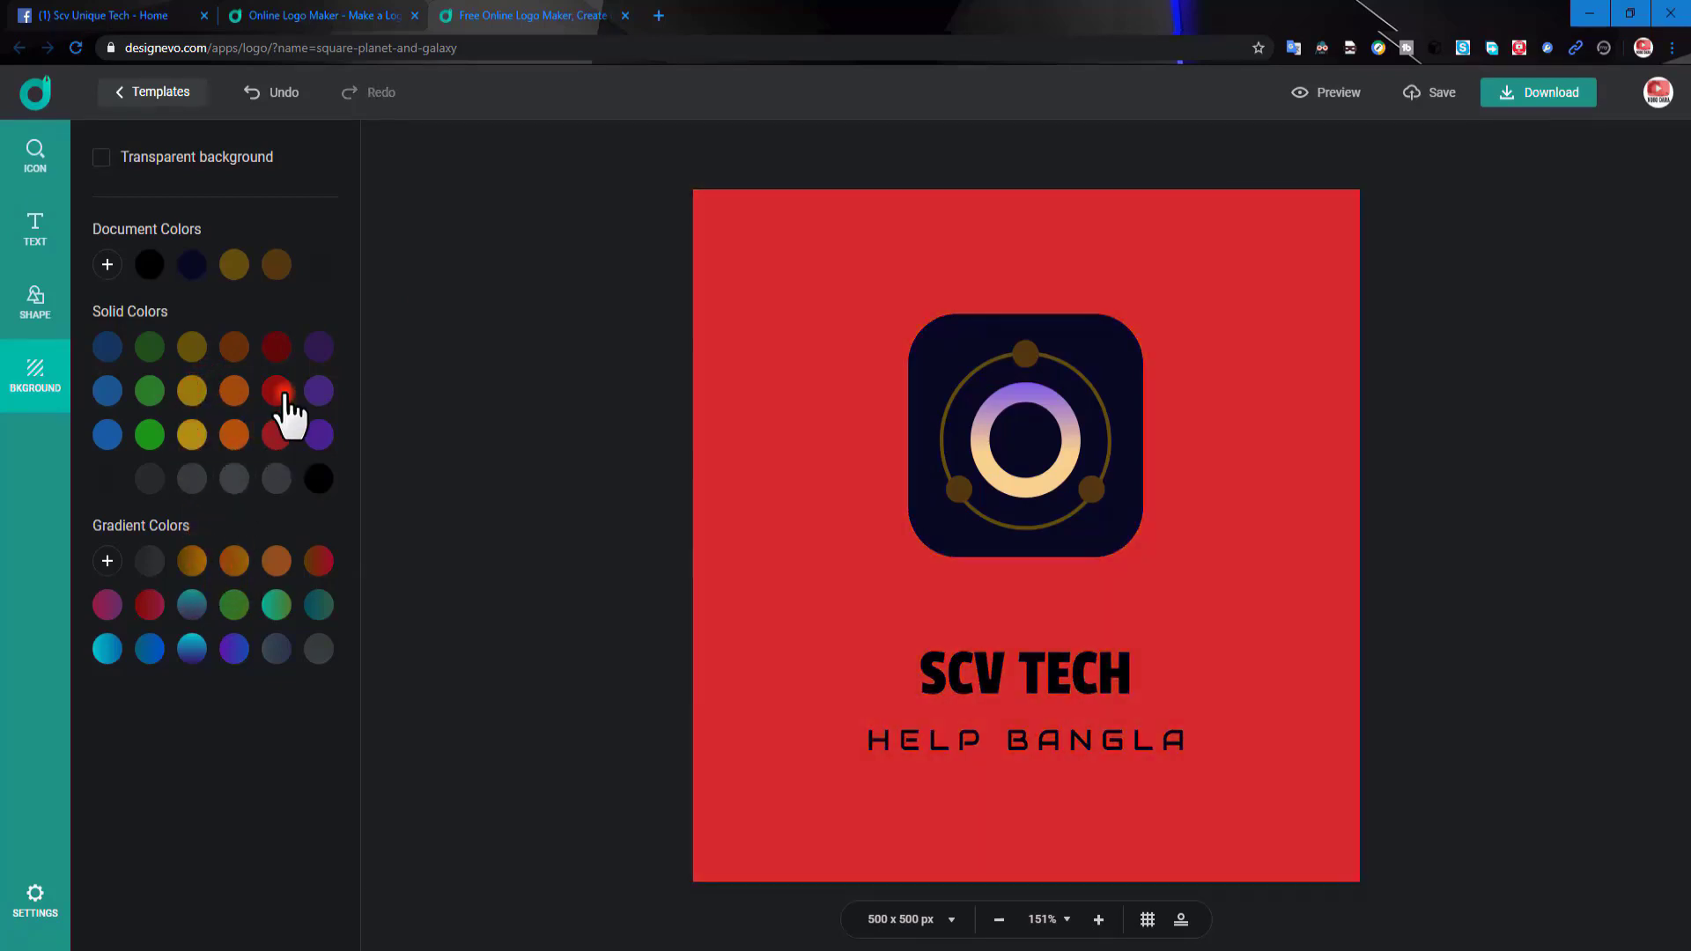
pyautogui.click(275, 348)
pyautogui.click(231, 350)
pyautogui.click(151, 352)
pyautogui.click(106, 348)
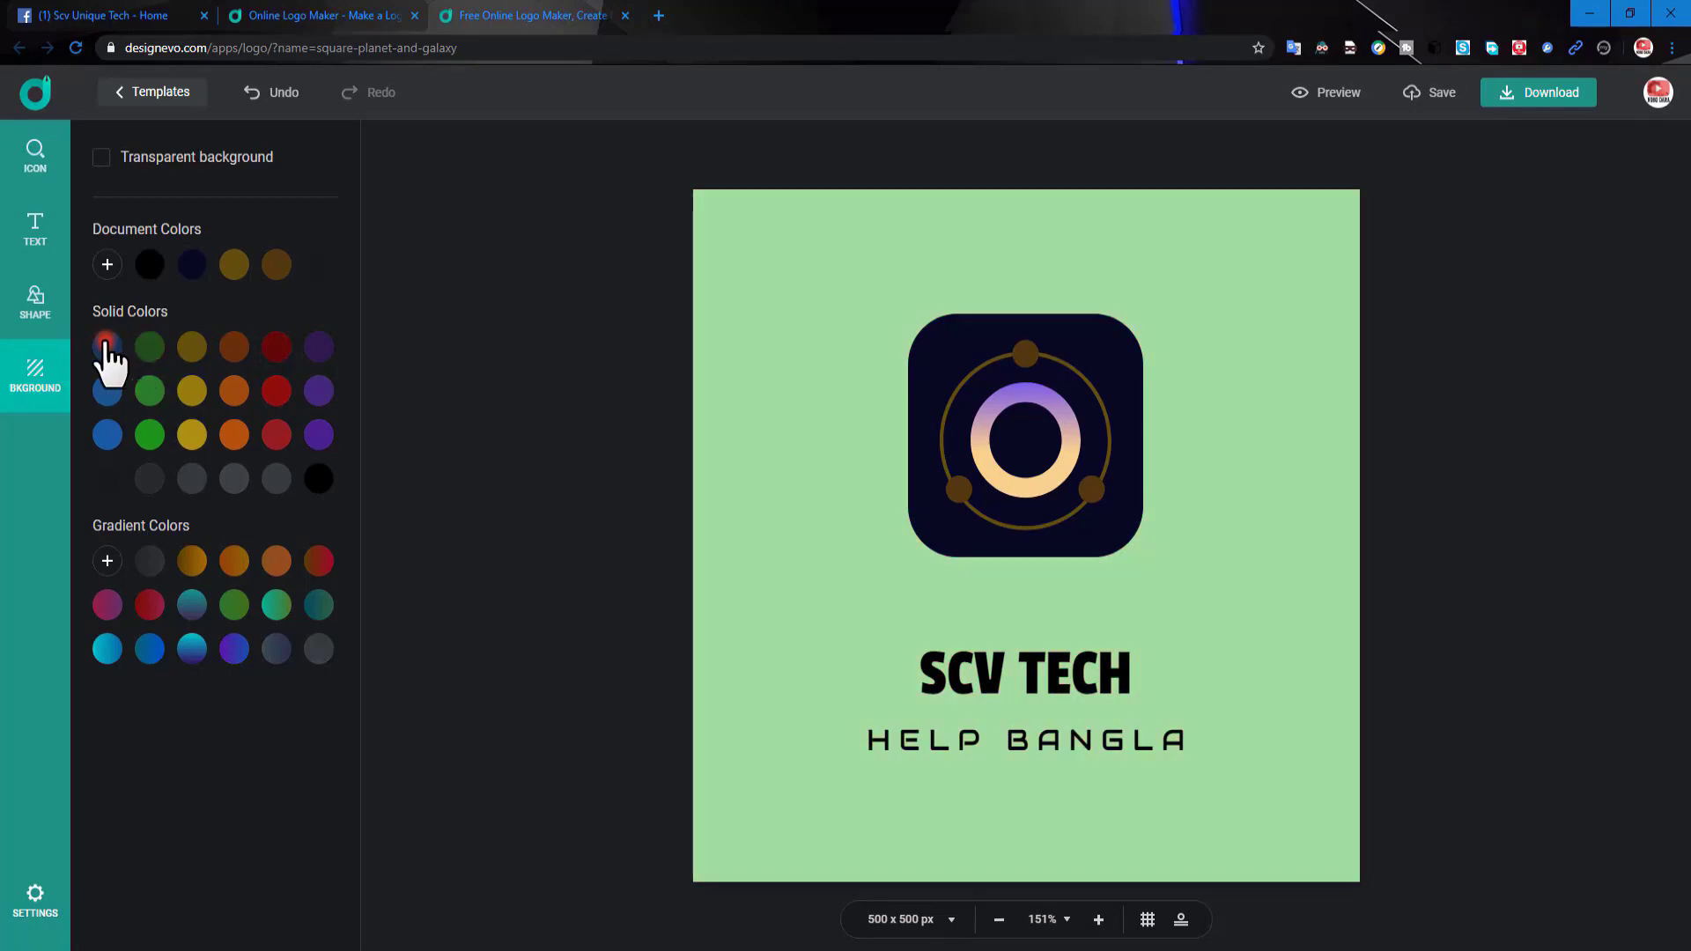
pyautogui.click(106, 434)
pyautogui.click(191, 441)
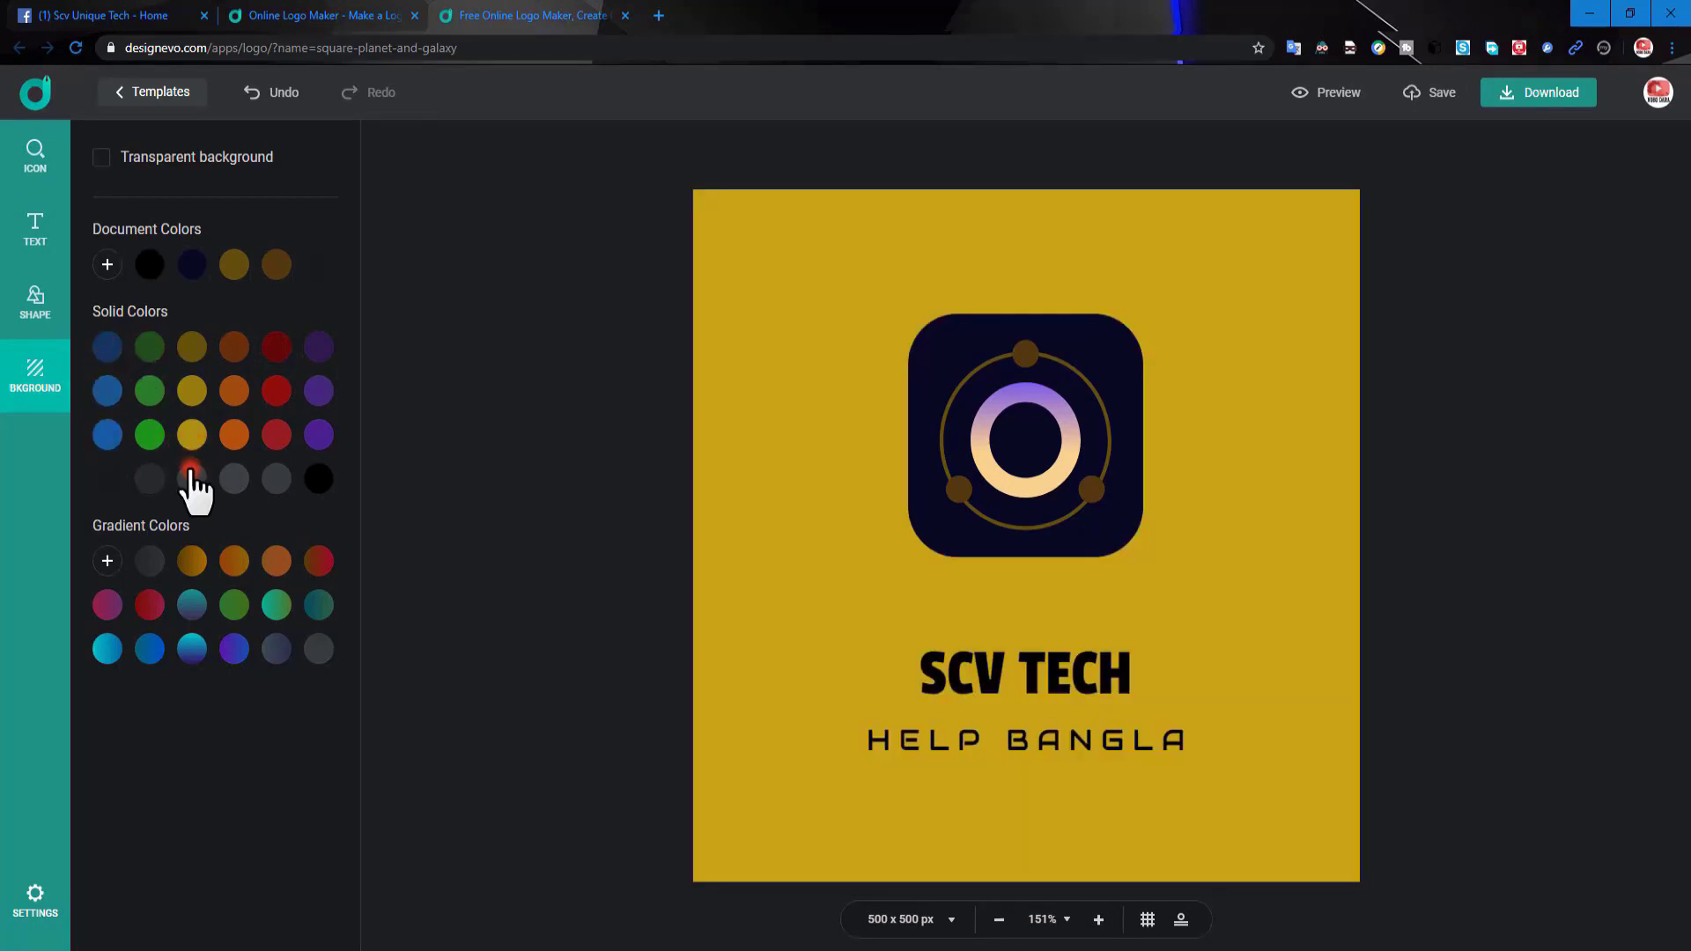
pyautogui.click(191, 478)
# Compare gradient swatches and apply the bright cyan-to-light-blue gradient background.
pyautogui.click(274, 568)
pyautogui.click(278, 612)
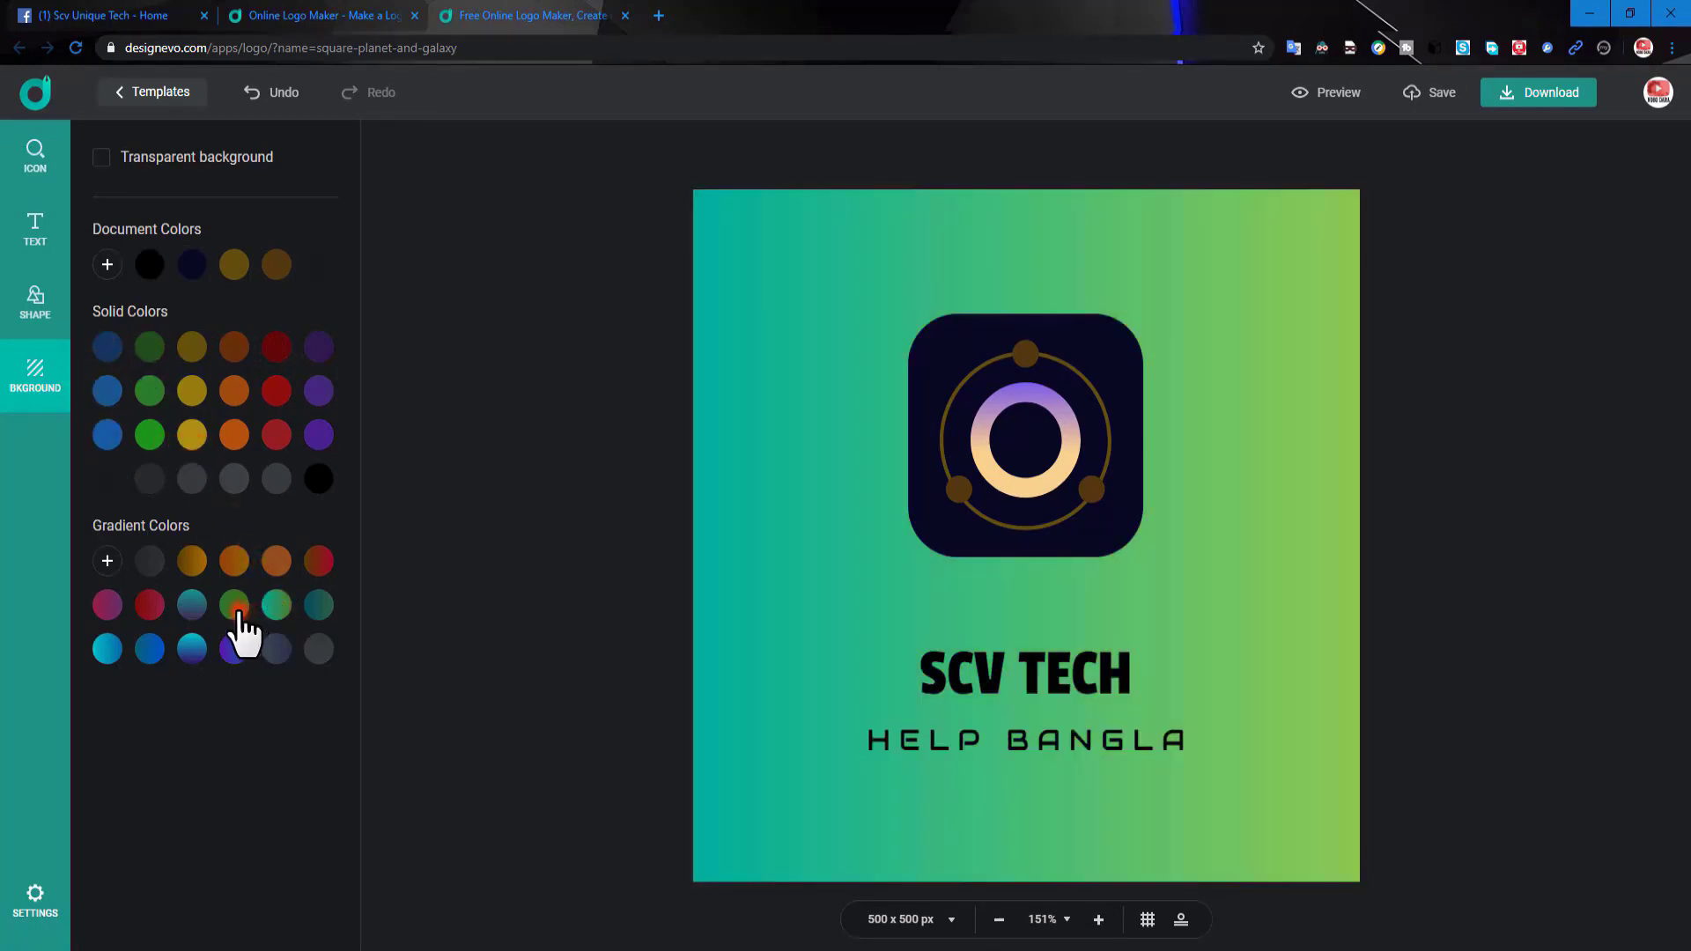
pyautogui.click(235, 617)
pyautogui.click(190, 652)
pyautogui.click(147, 651)
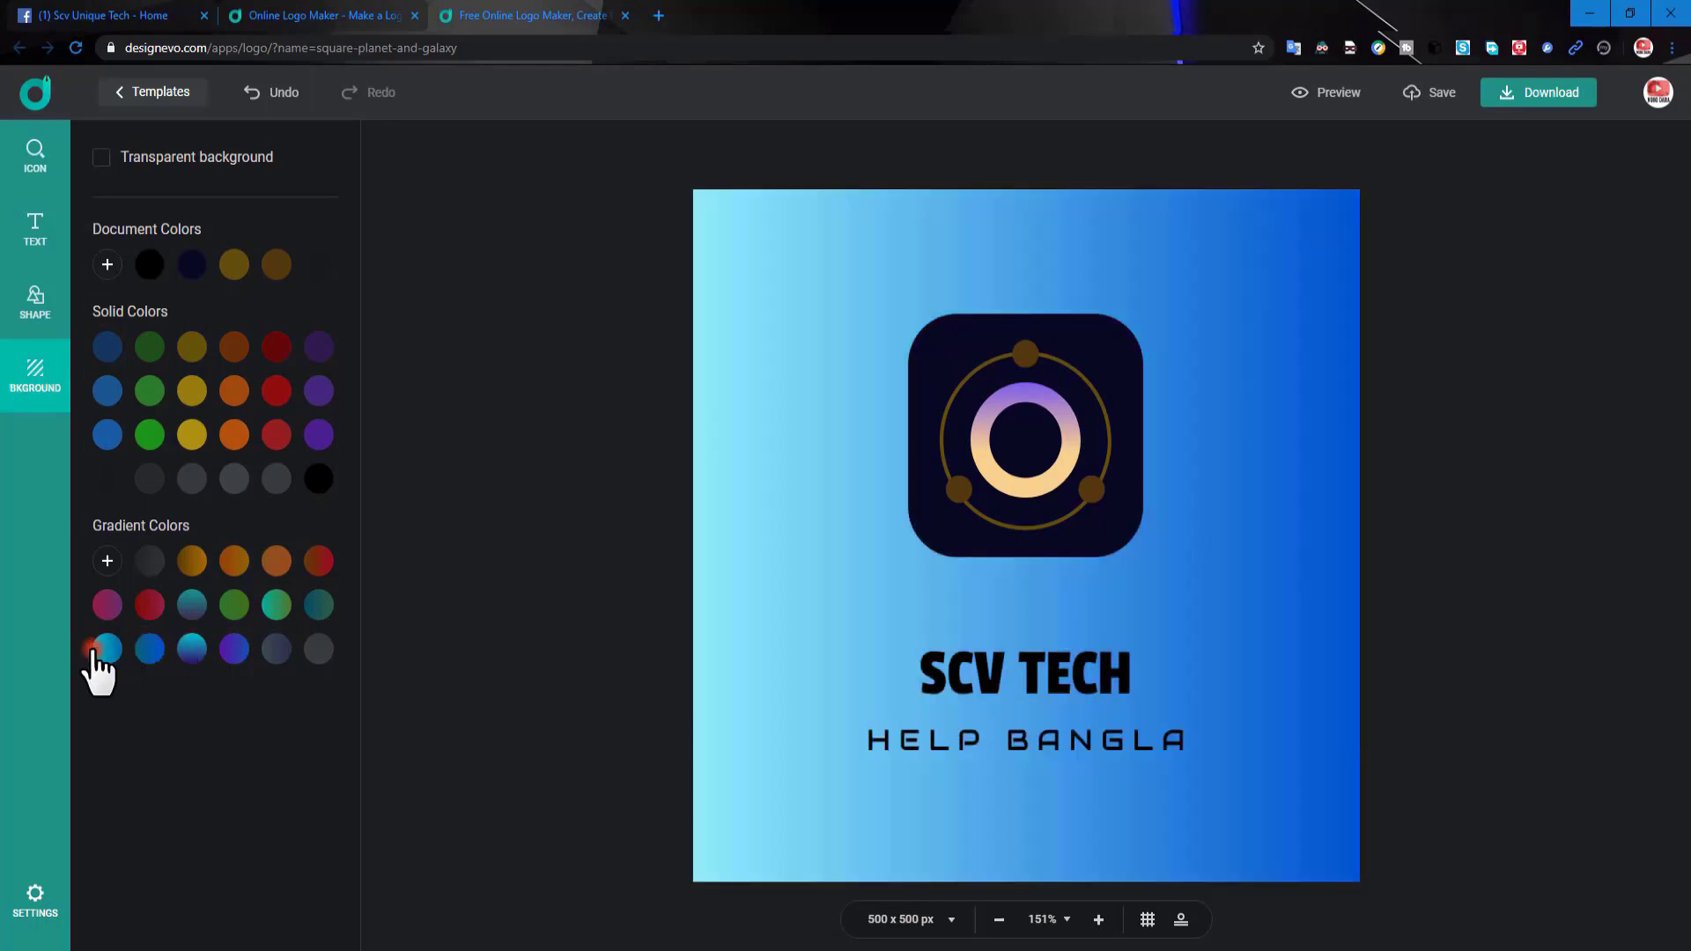
pyautogui.click(104, 652)
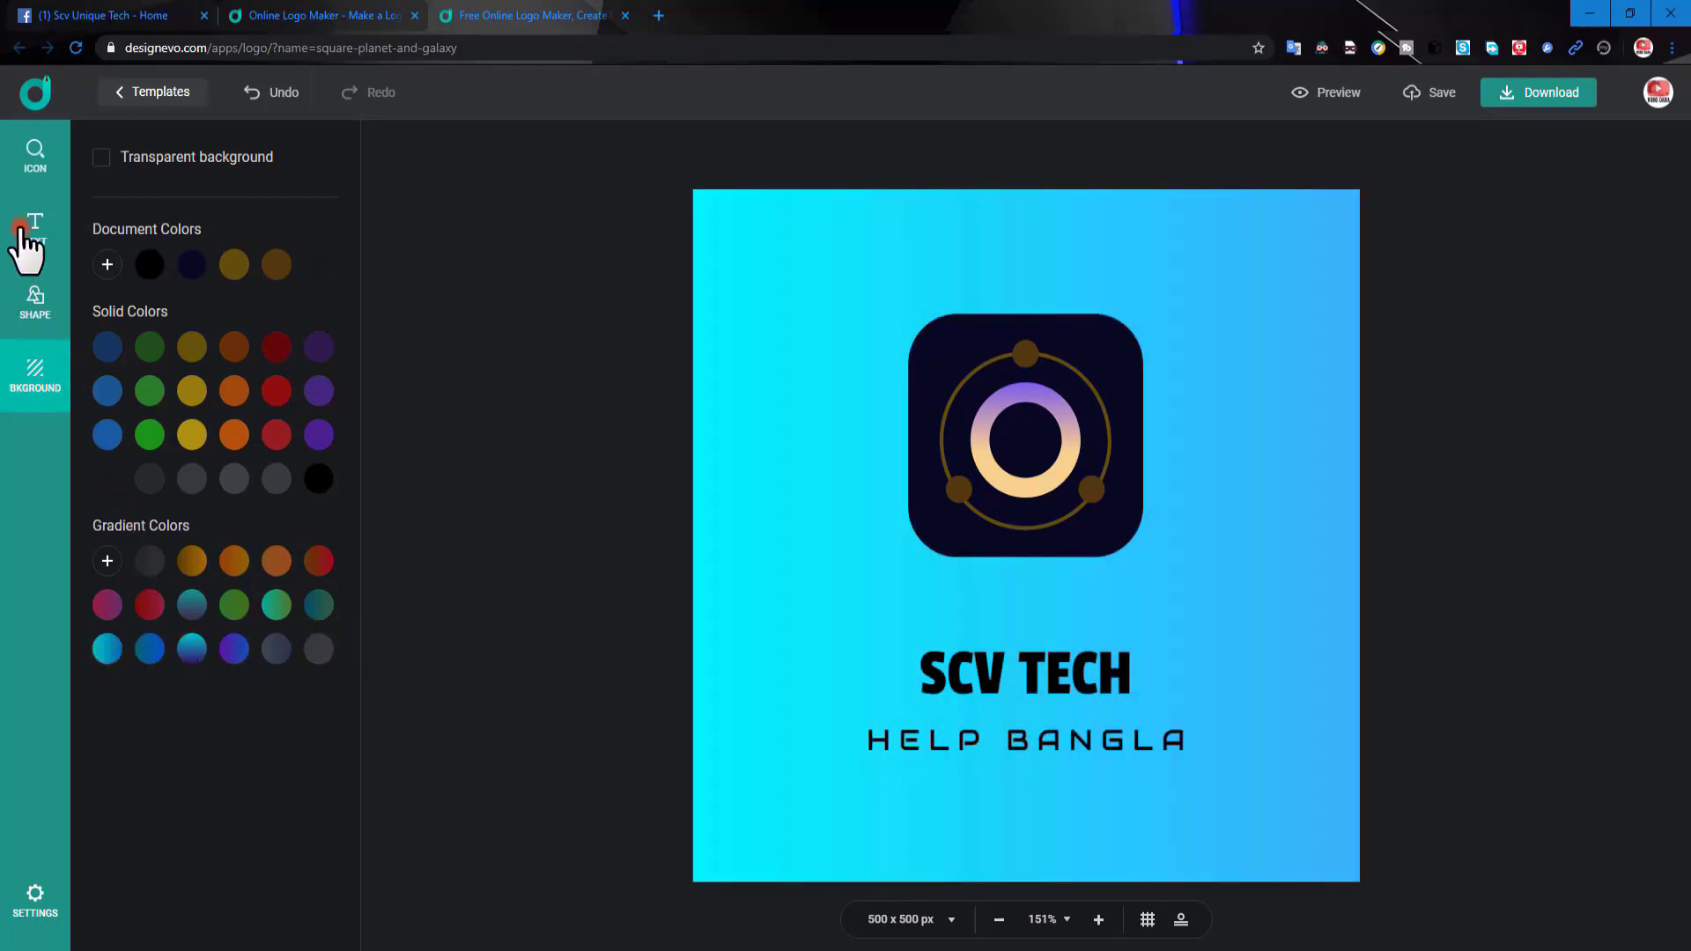
# Browse the shapes and text options, then scroll through the popular icons library.
pyautogui.click(35, 304)
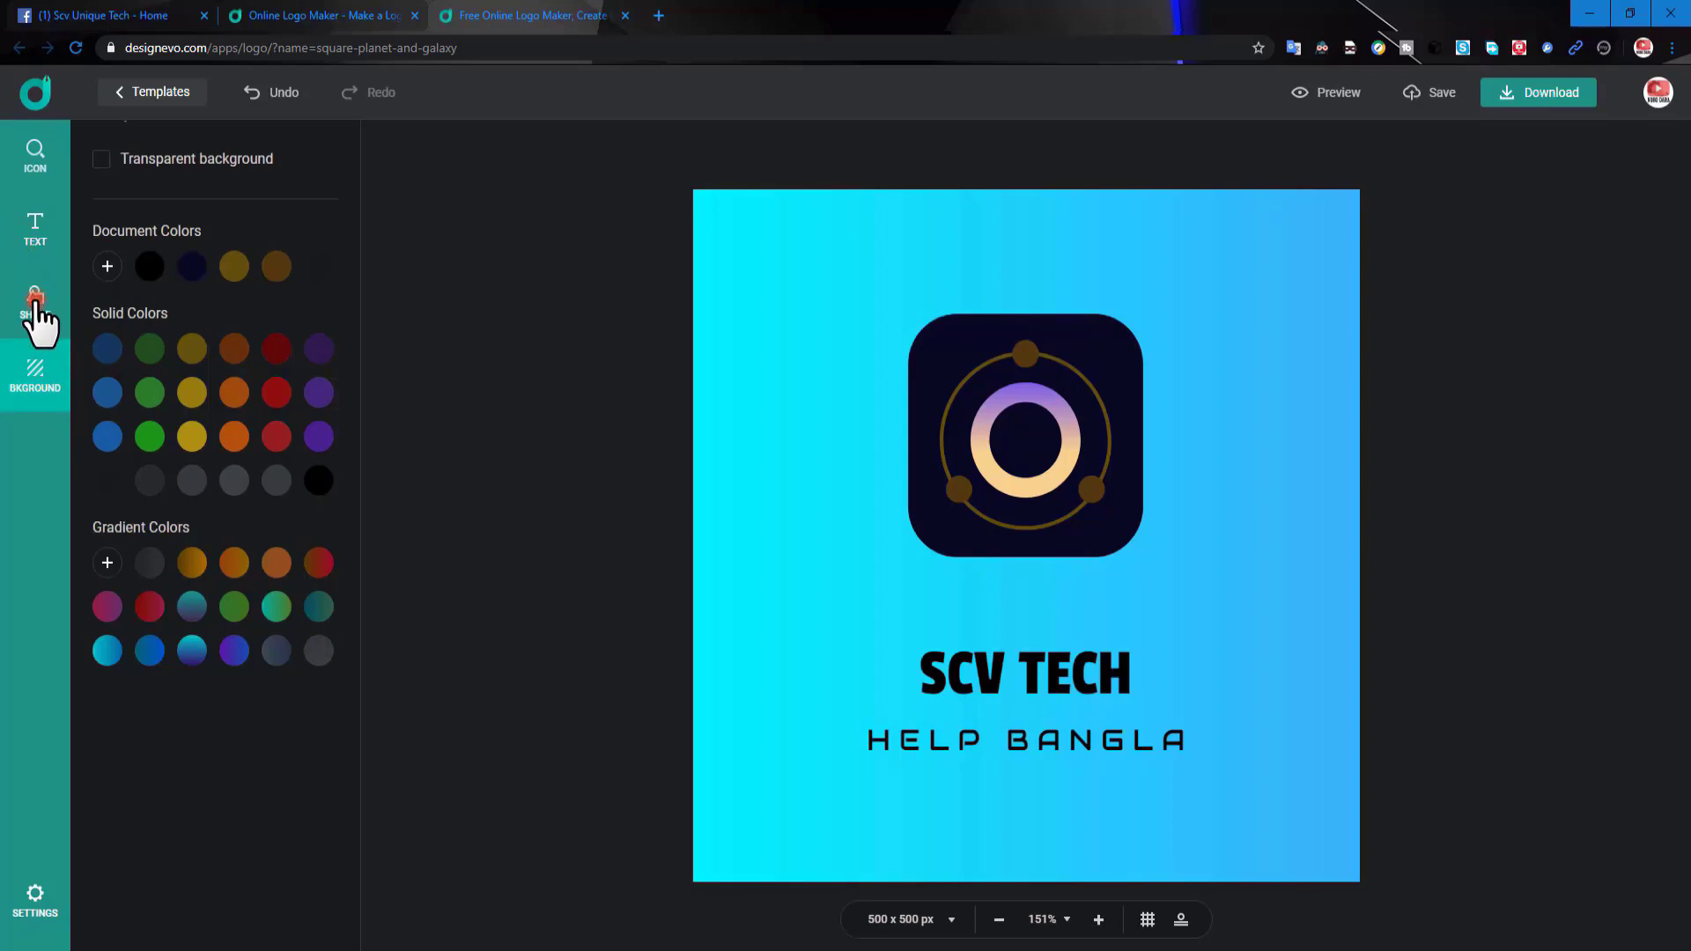
pyautogui.scroll(-3, 186, 335)
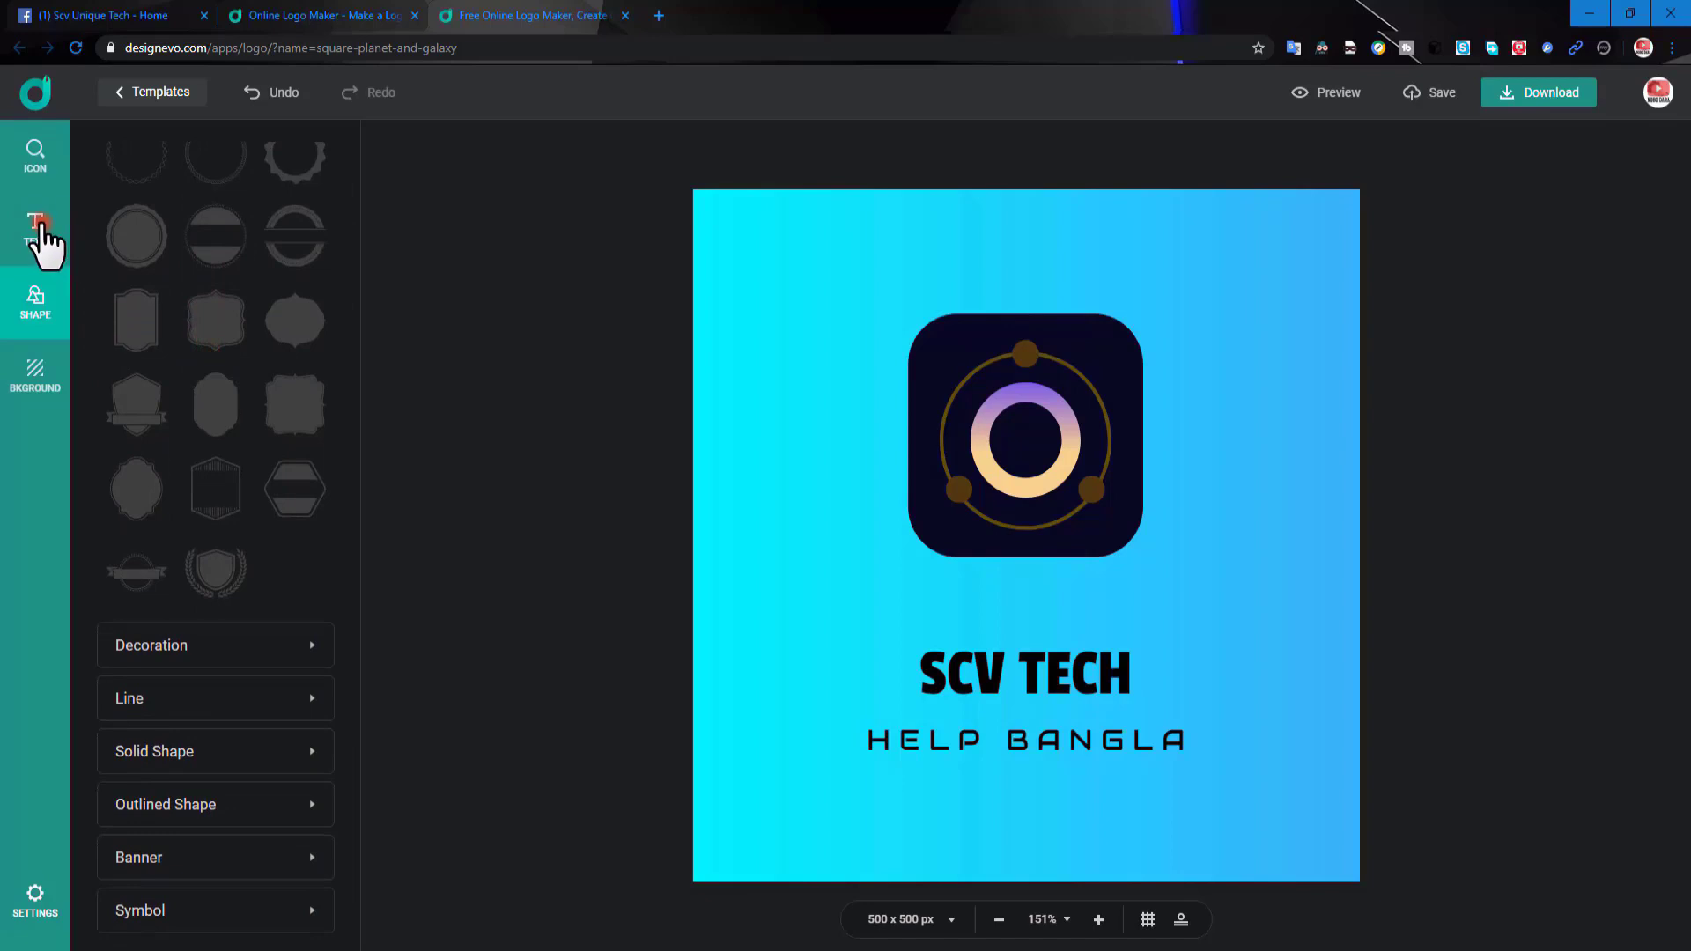
pyautogui.click(37, 228)
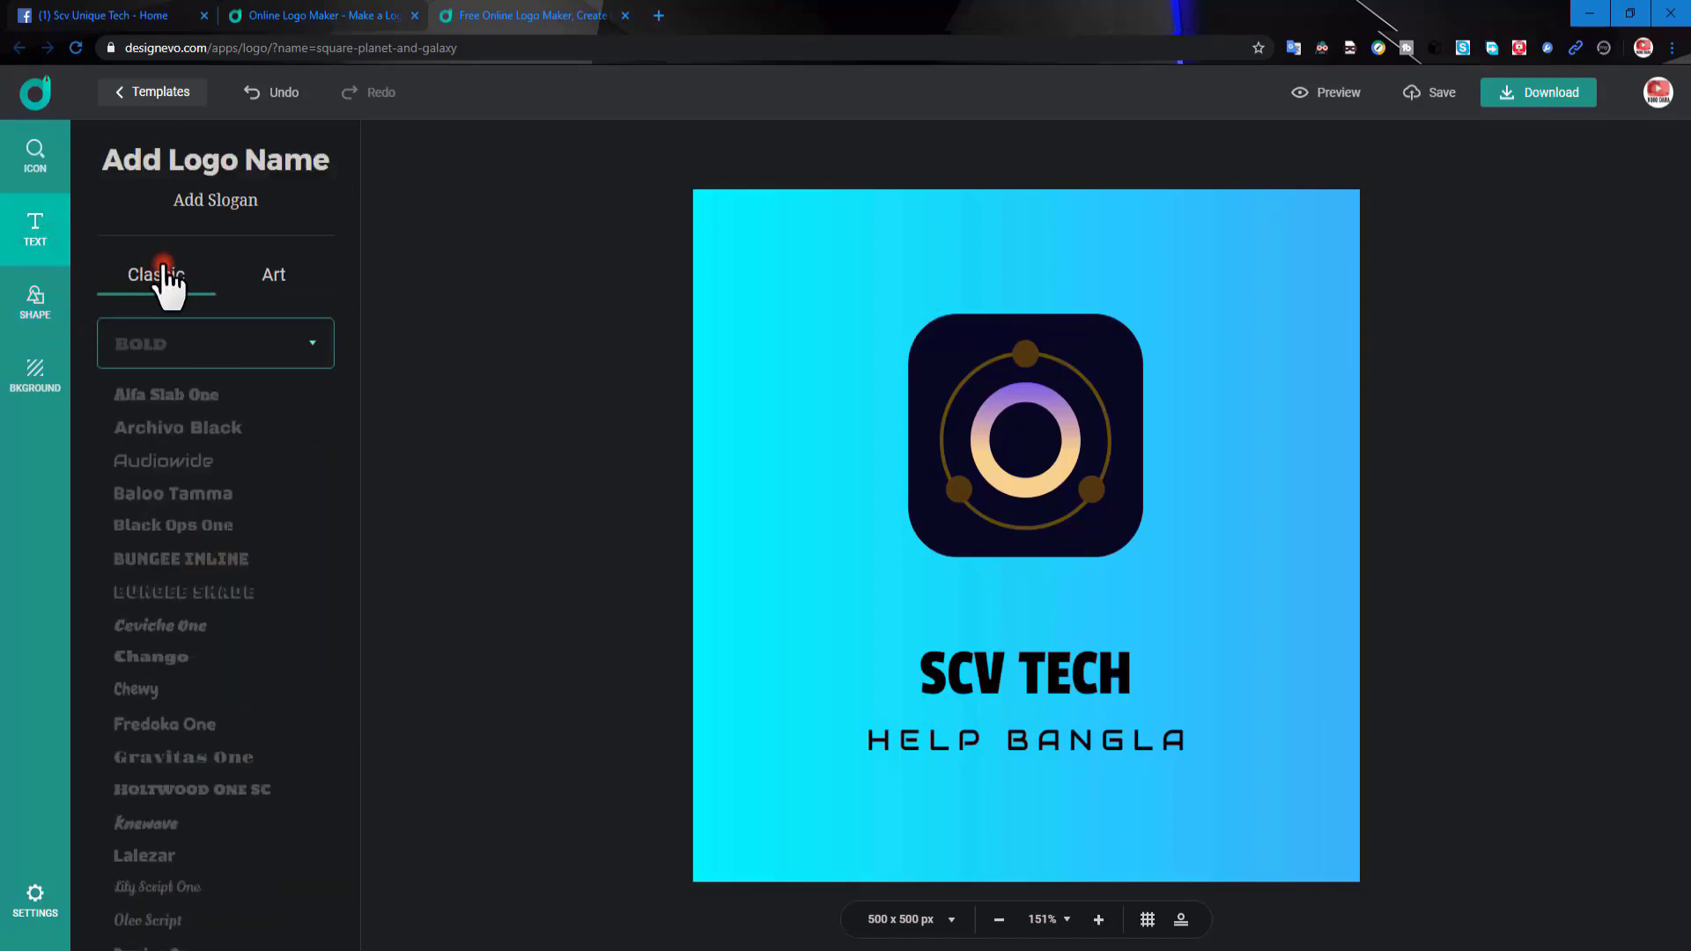
pyautogui.click(37, 158)
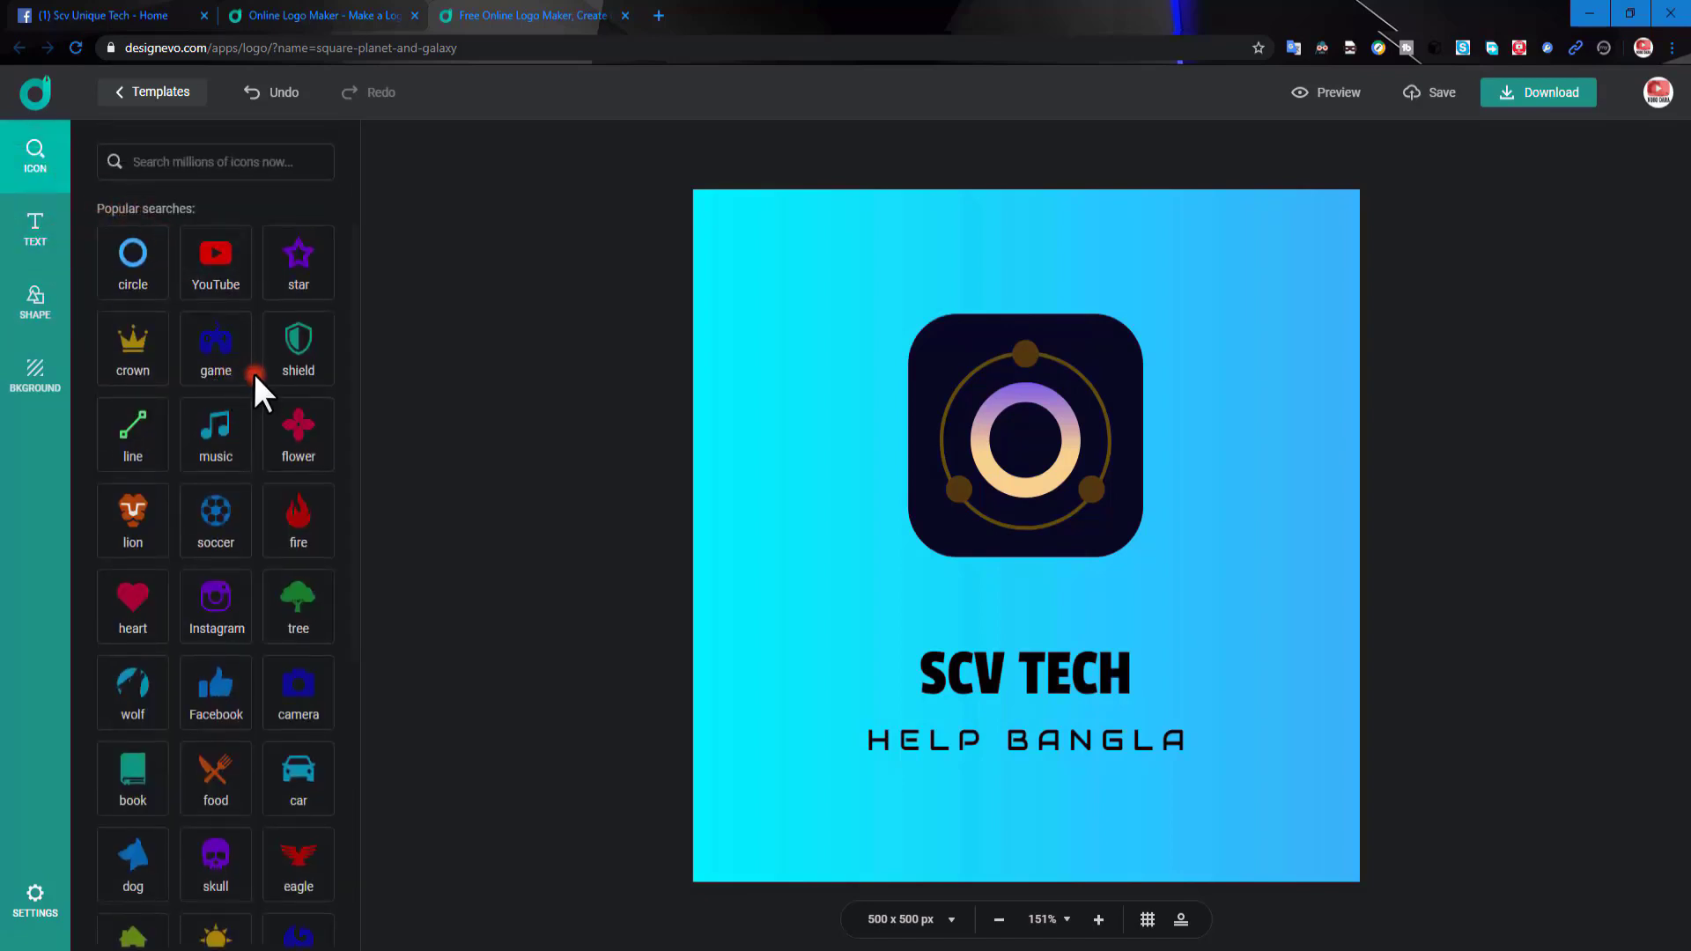
pyautogui.scroll(-2, 255, 361)
pyautogui.click(185, 161)
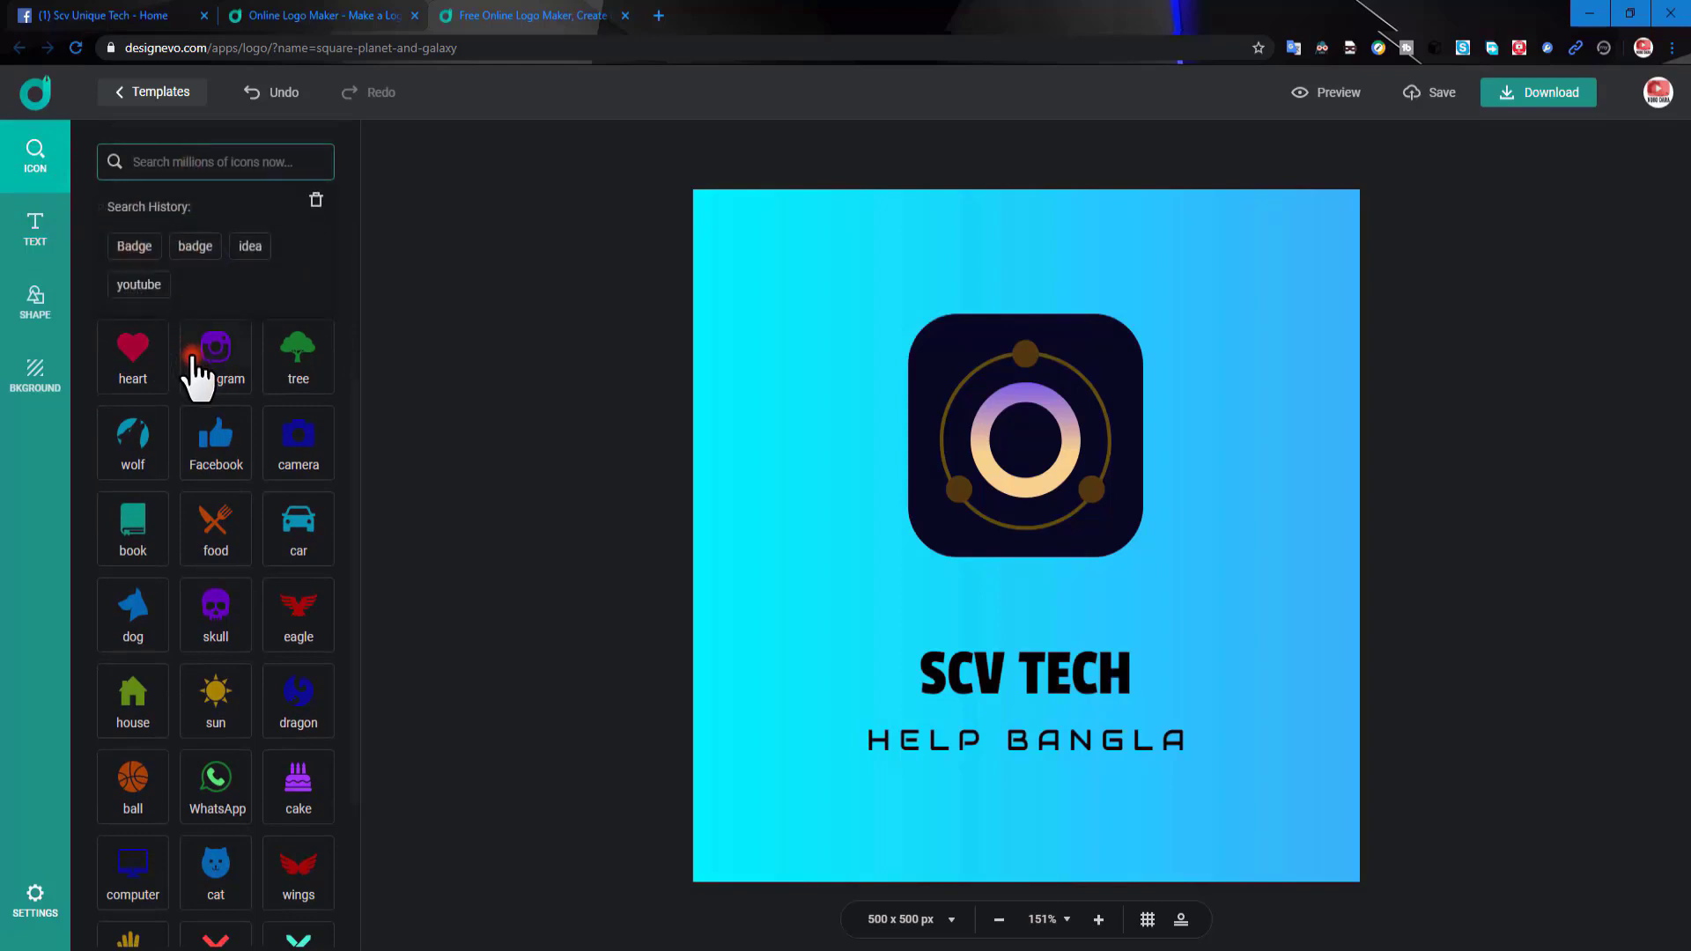
pyautogui.scroll(-2, 215, 389)
pyautogui.scroll(-1, 226, 397)
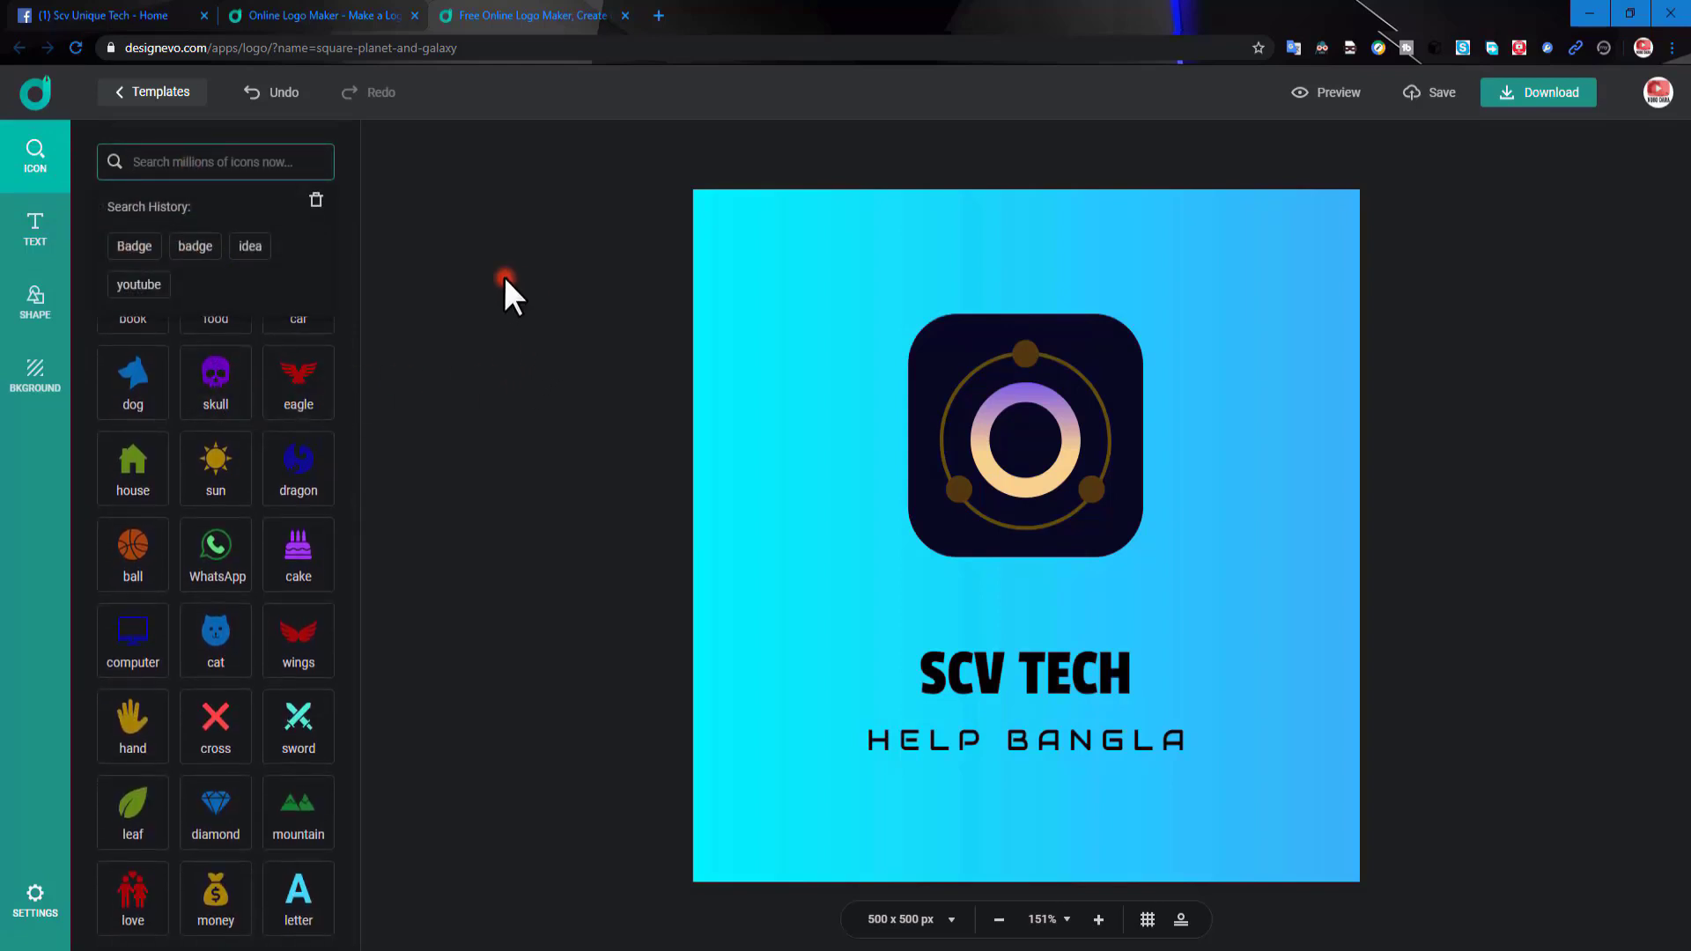
pyautogui.click(384, 190)
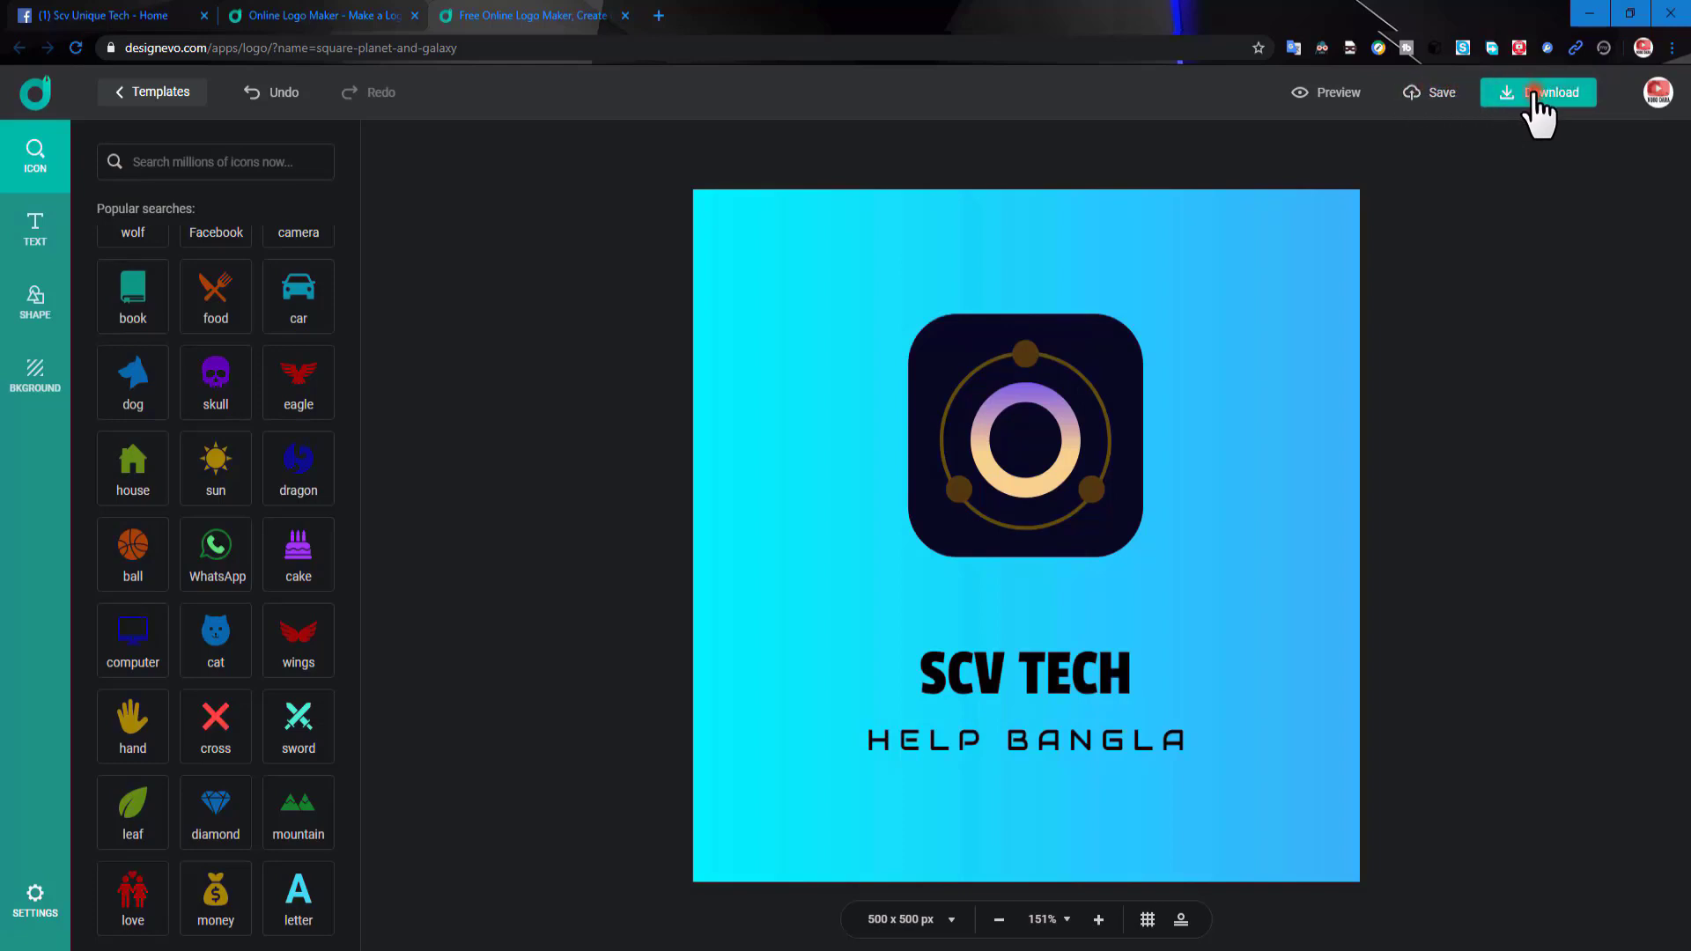
# Go to the logo download page and scroll through the pricing plans.
pyautogui.click(1655, 94)
pyautogui.click(1524, 99)
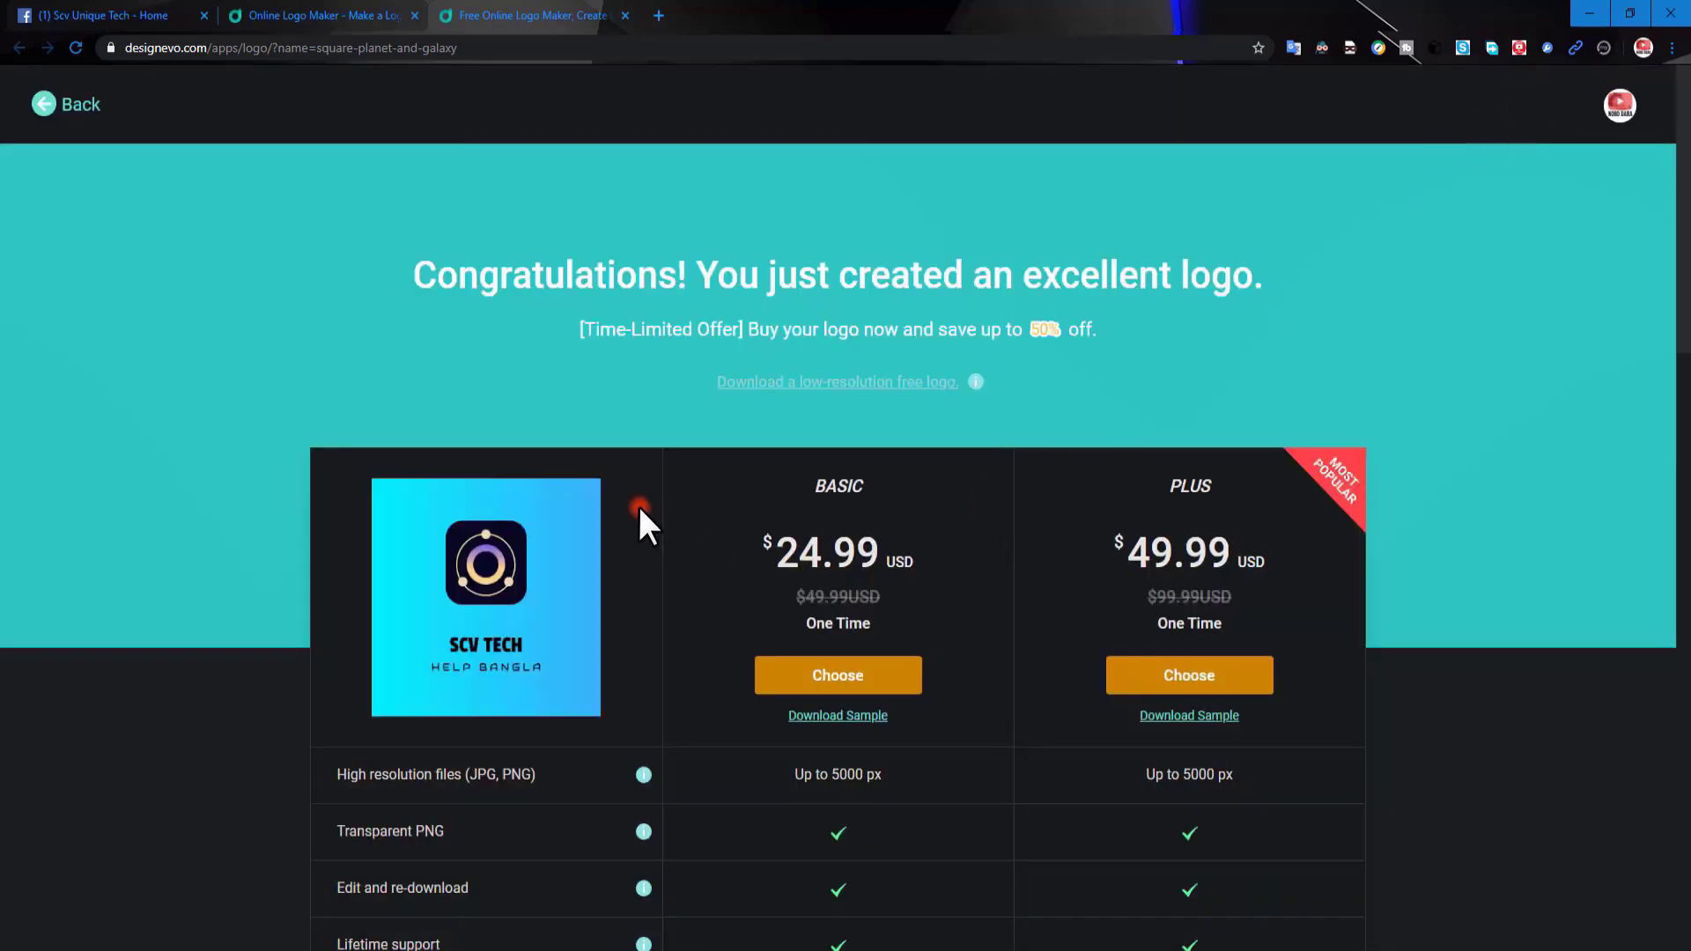
pyautogui.scroll(-3, 639, 509)
pyautogui.scroll(-2, 637, 507)
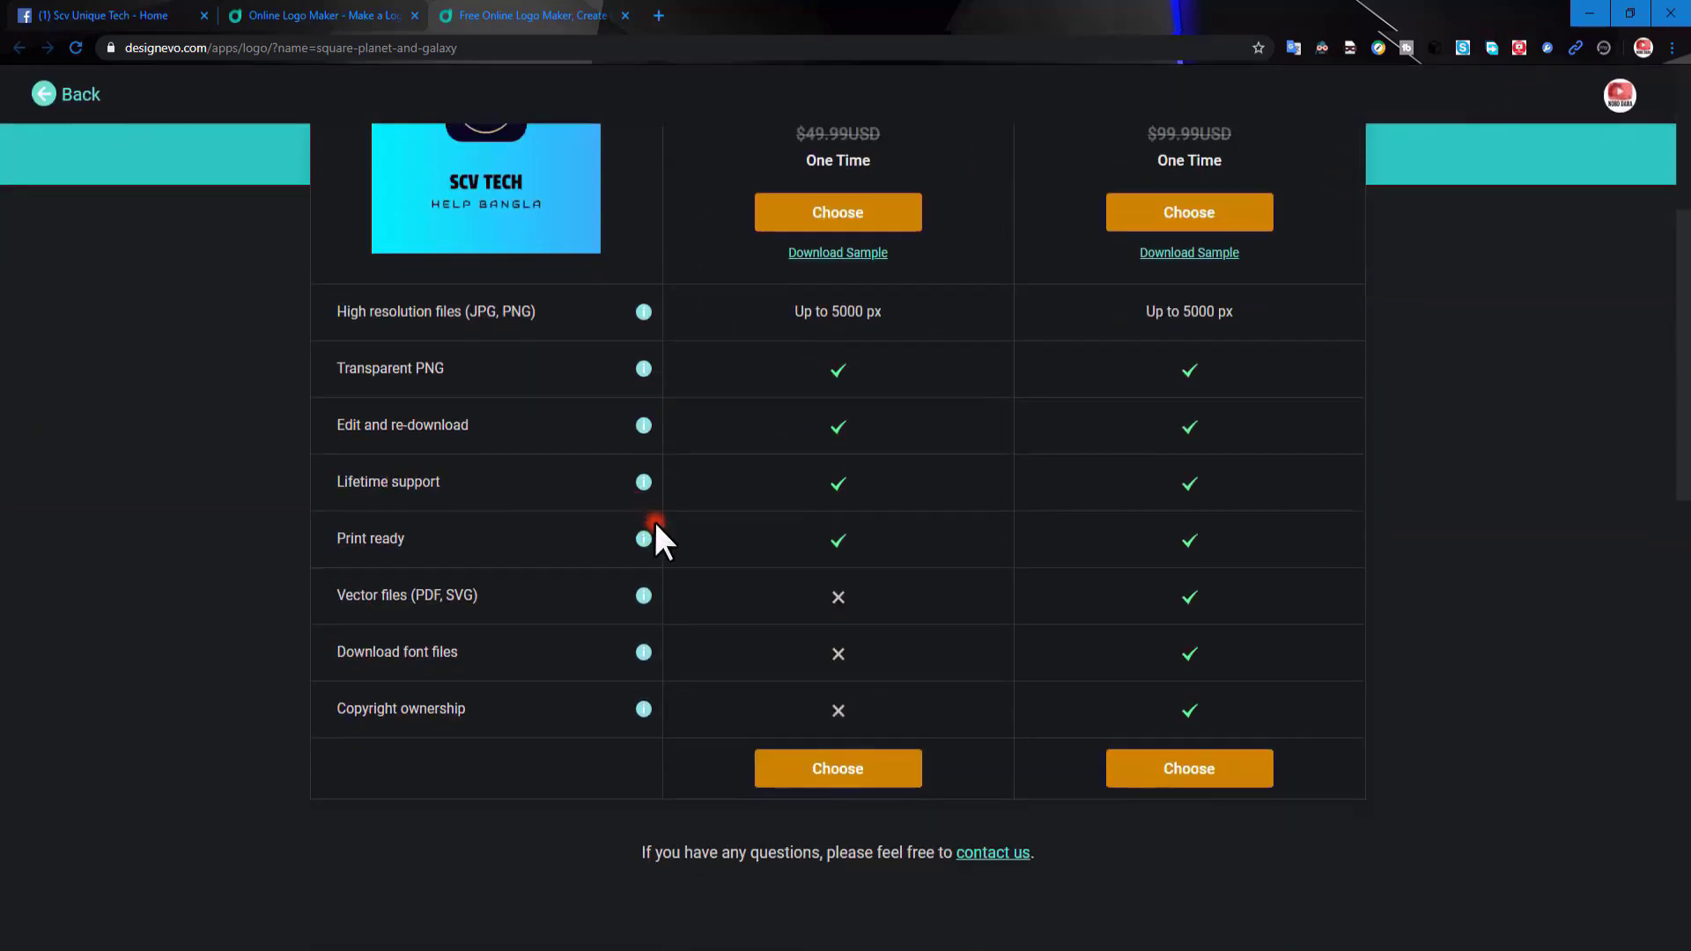
pyautogui.scroll(1, 736, 661)
pyautogui.scroll(3, 736, 669)
pyautogui.scroll(-5, 731, 656)
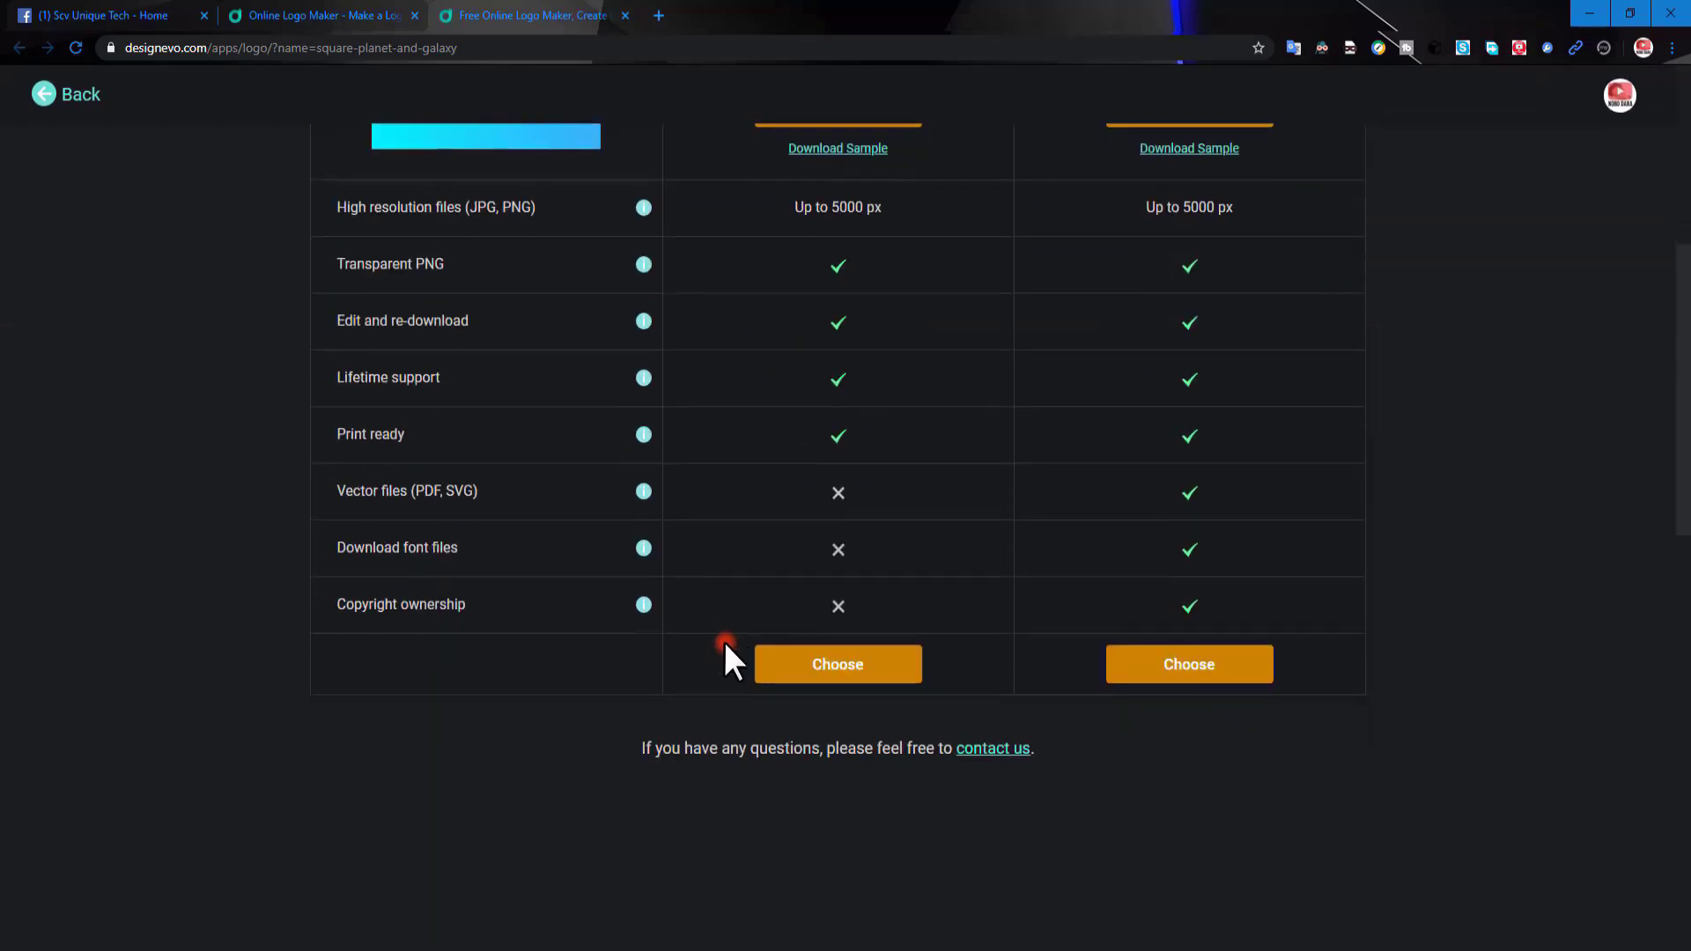
pyautogui.scroll(-6, 723, 641)
pyautogui.scroll(6, 724, 642)
pyautogui.scroll(2, 611, 625)
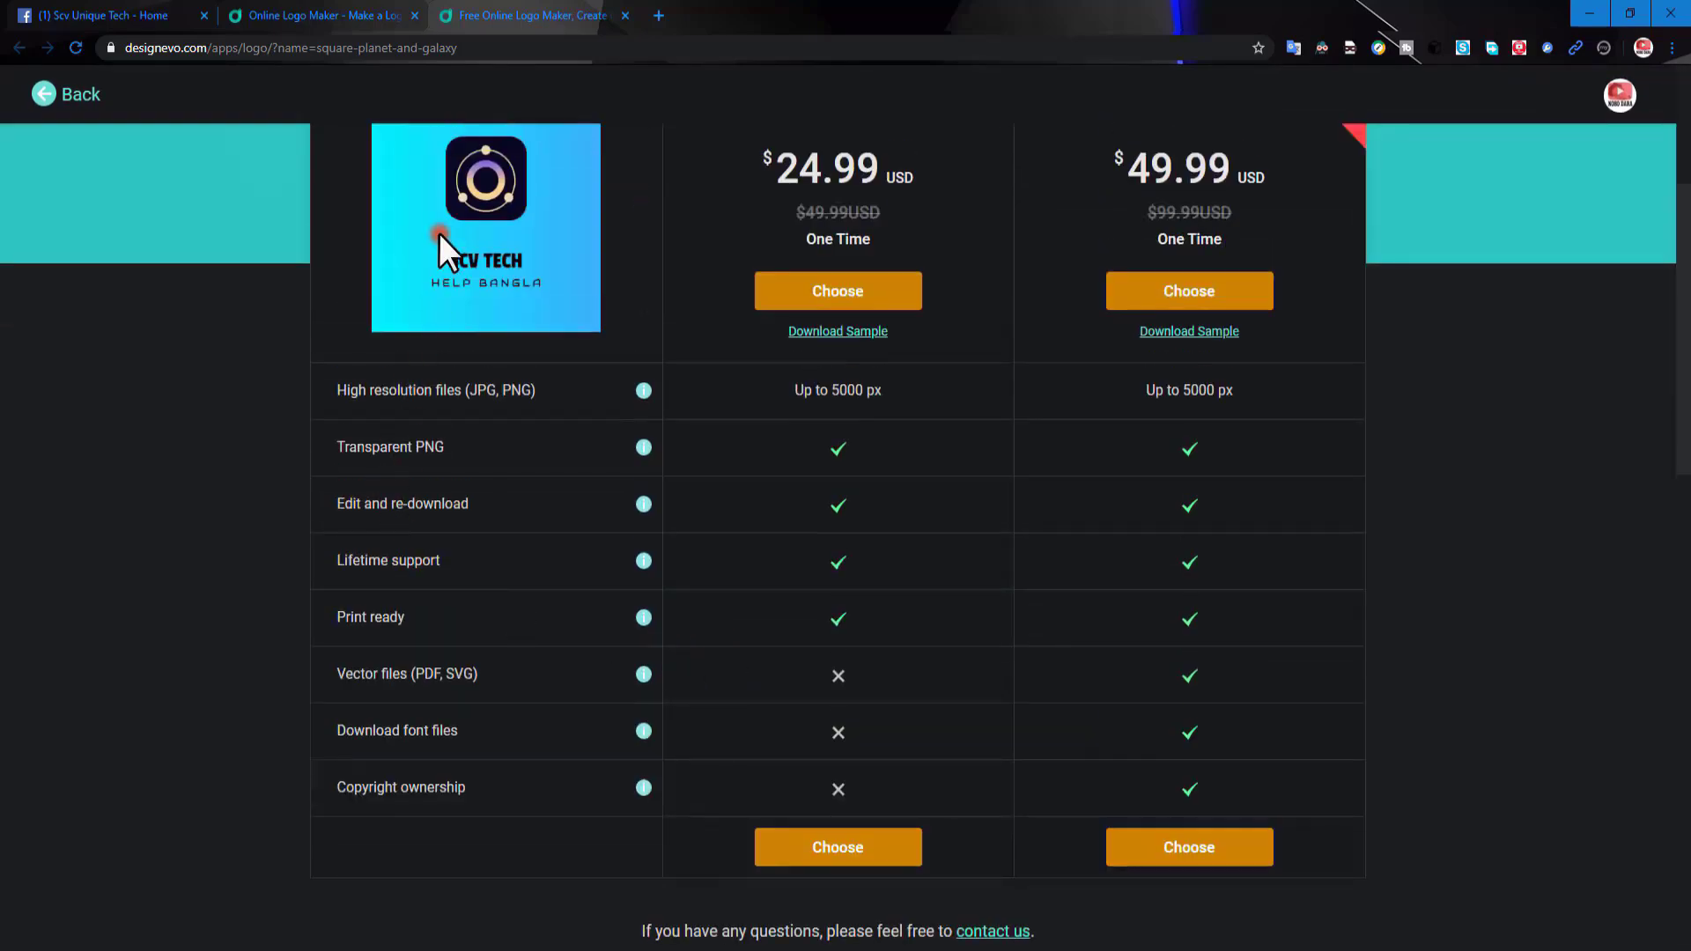
pyautogui.scroll(-6, 732, 596)
pyautogui.scroll(-4, 736, 590)
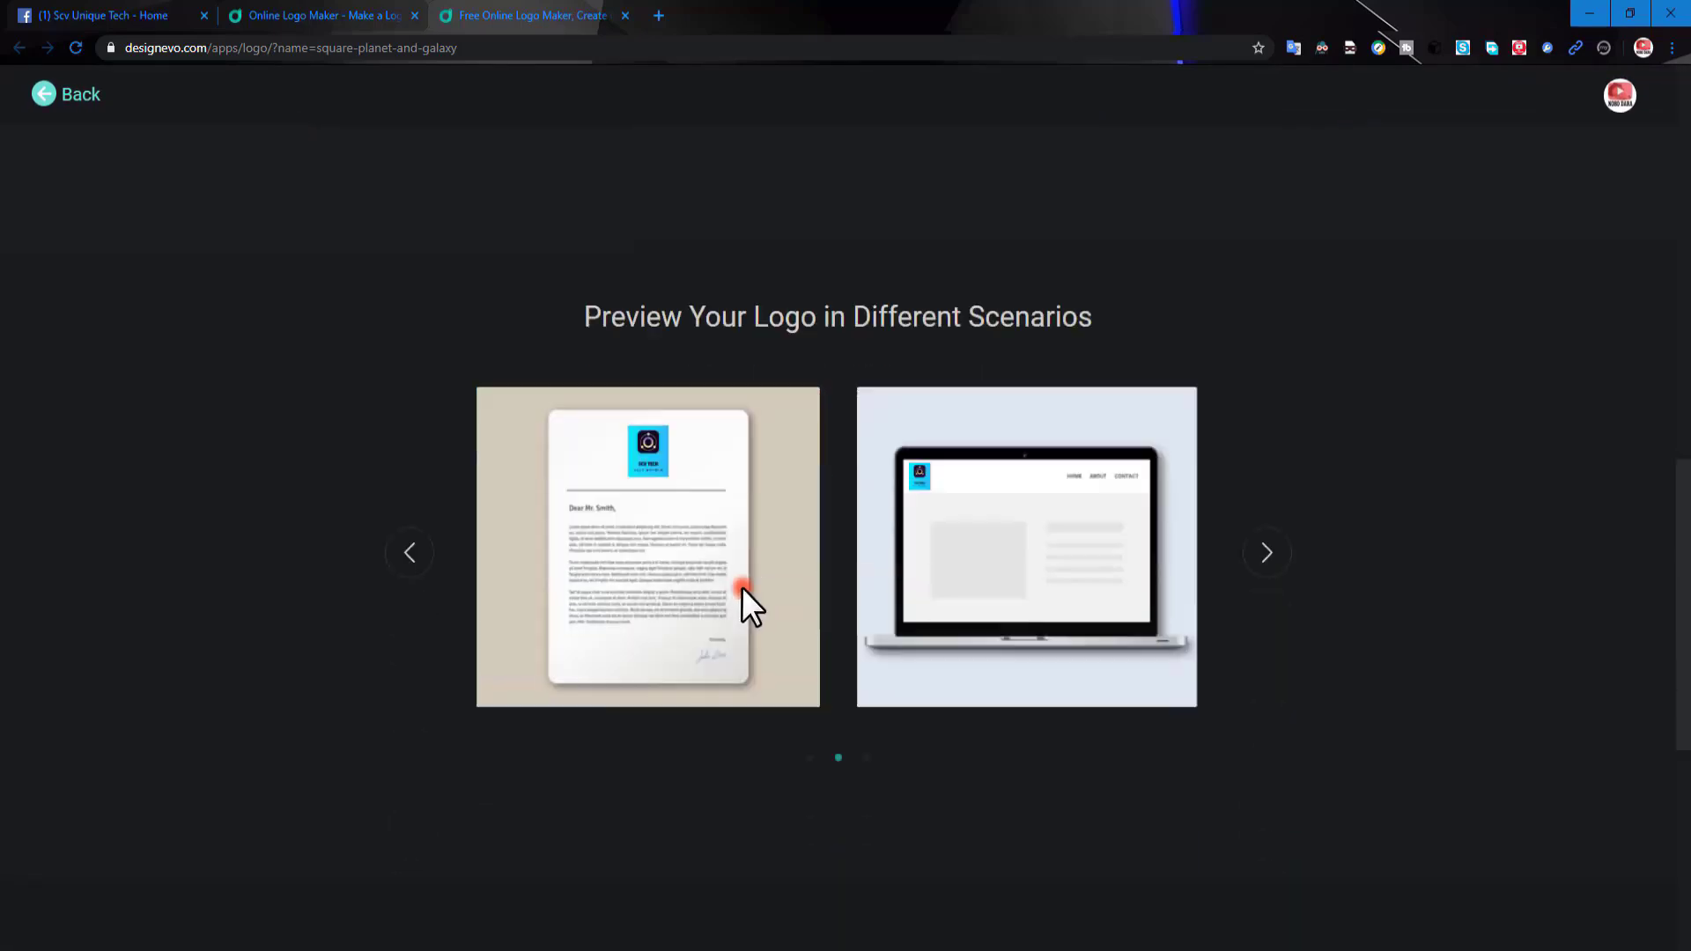
pyautogui.scroll(-3, 742, 587)
pyautogui.scroll(2, 779, 579)
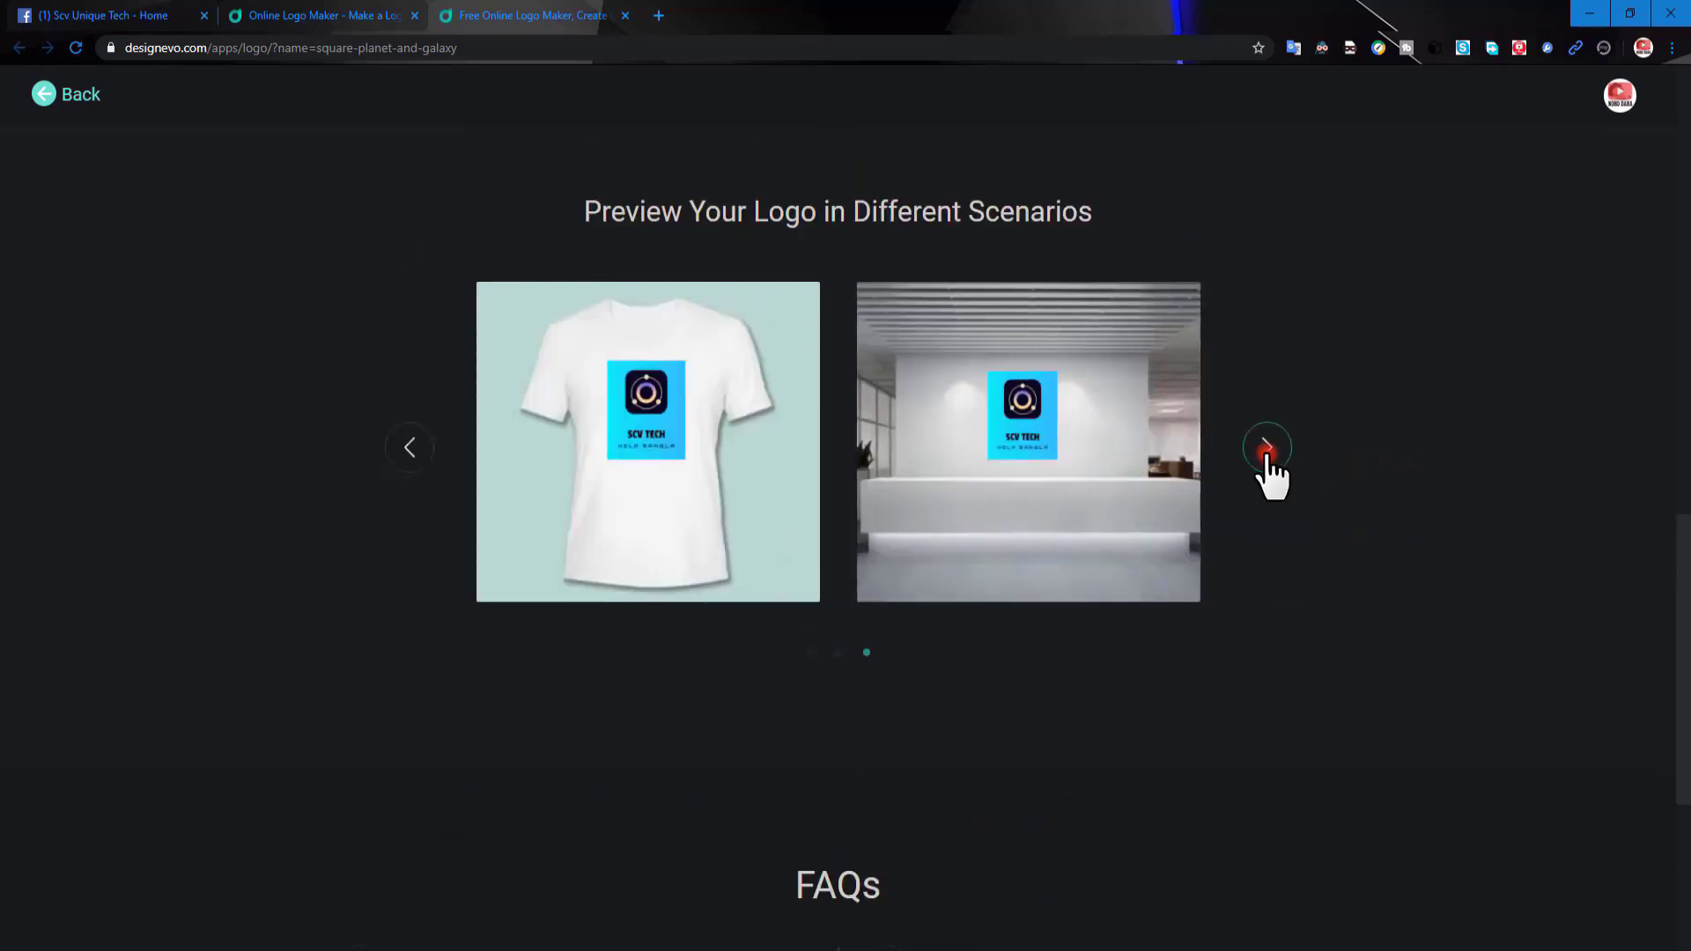
# Cycle through the letterhead, laptop, T-shirt, office and business-card mockup previews.
pyautogui.click(1267, 447)
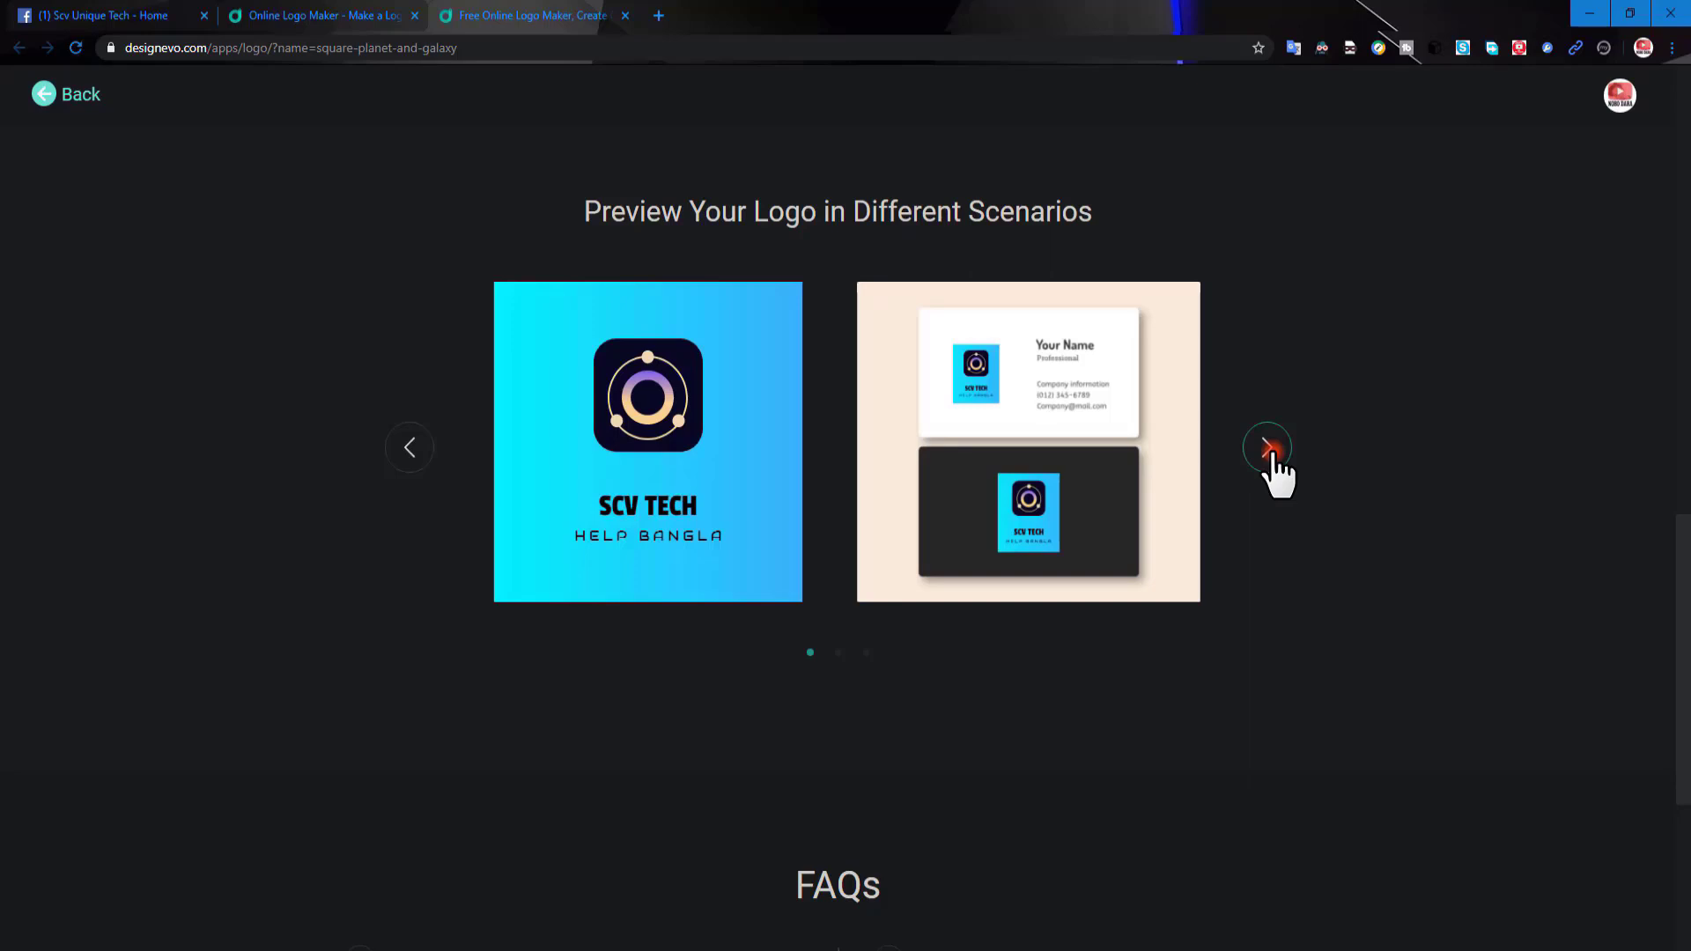
pyautogui.click(1268, 448)
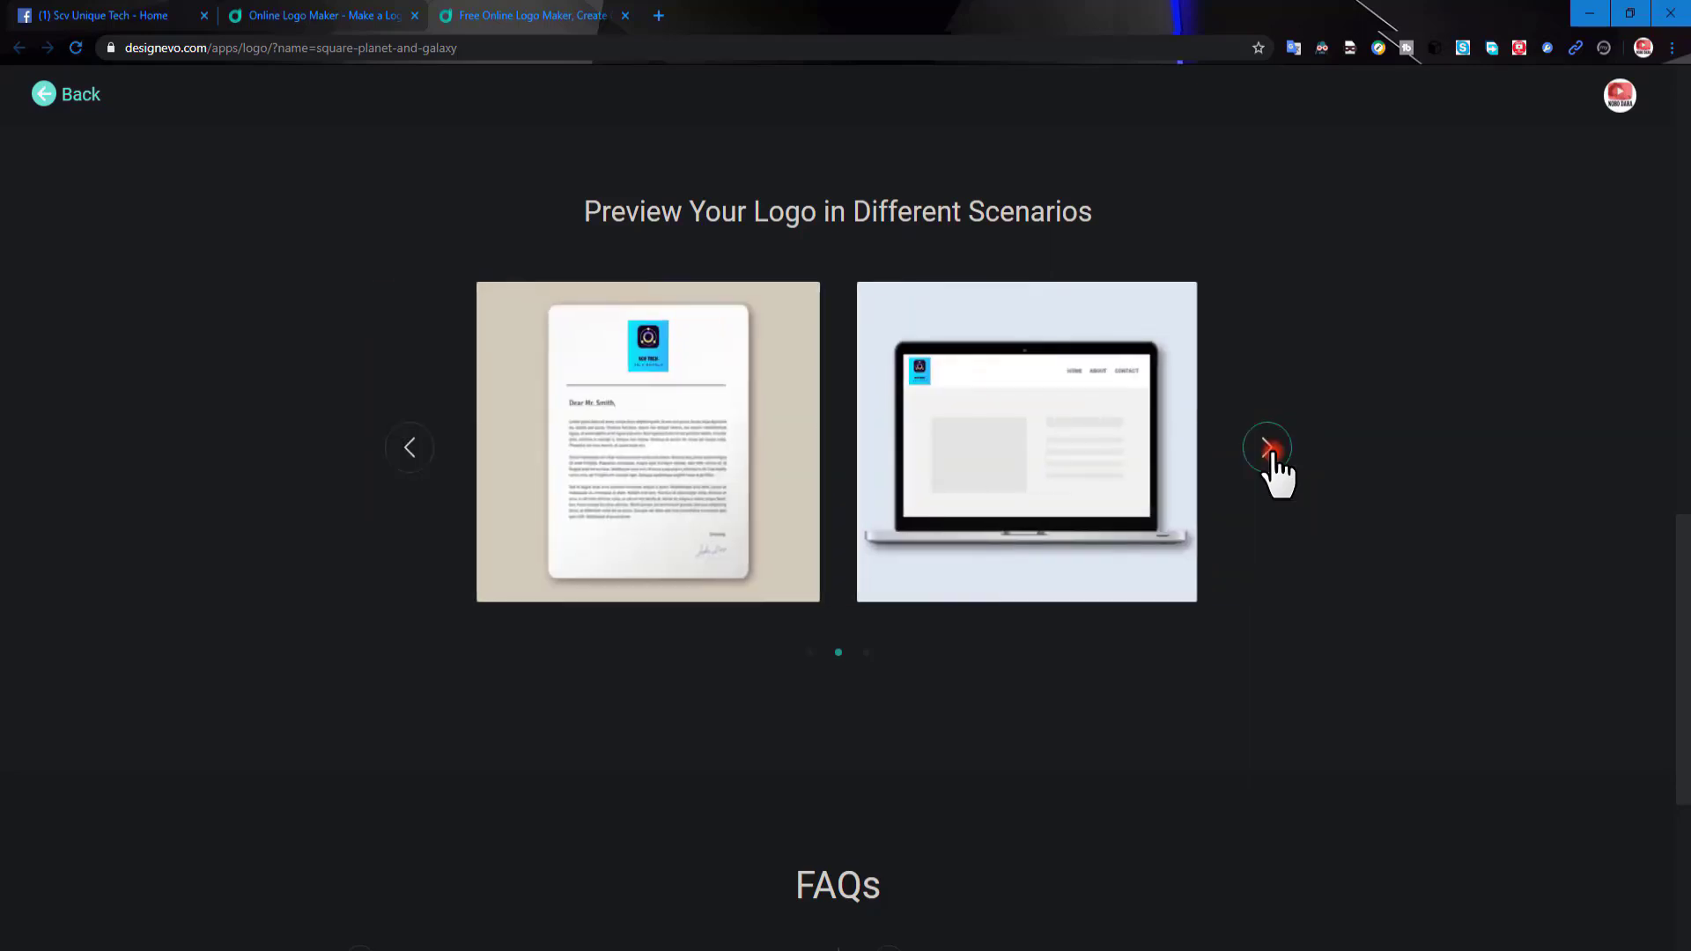
pyautogui.click(1268, 448)
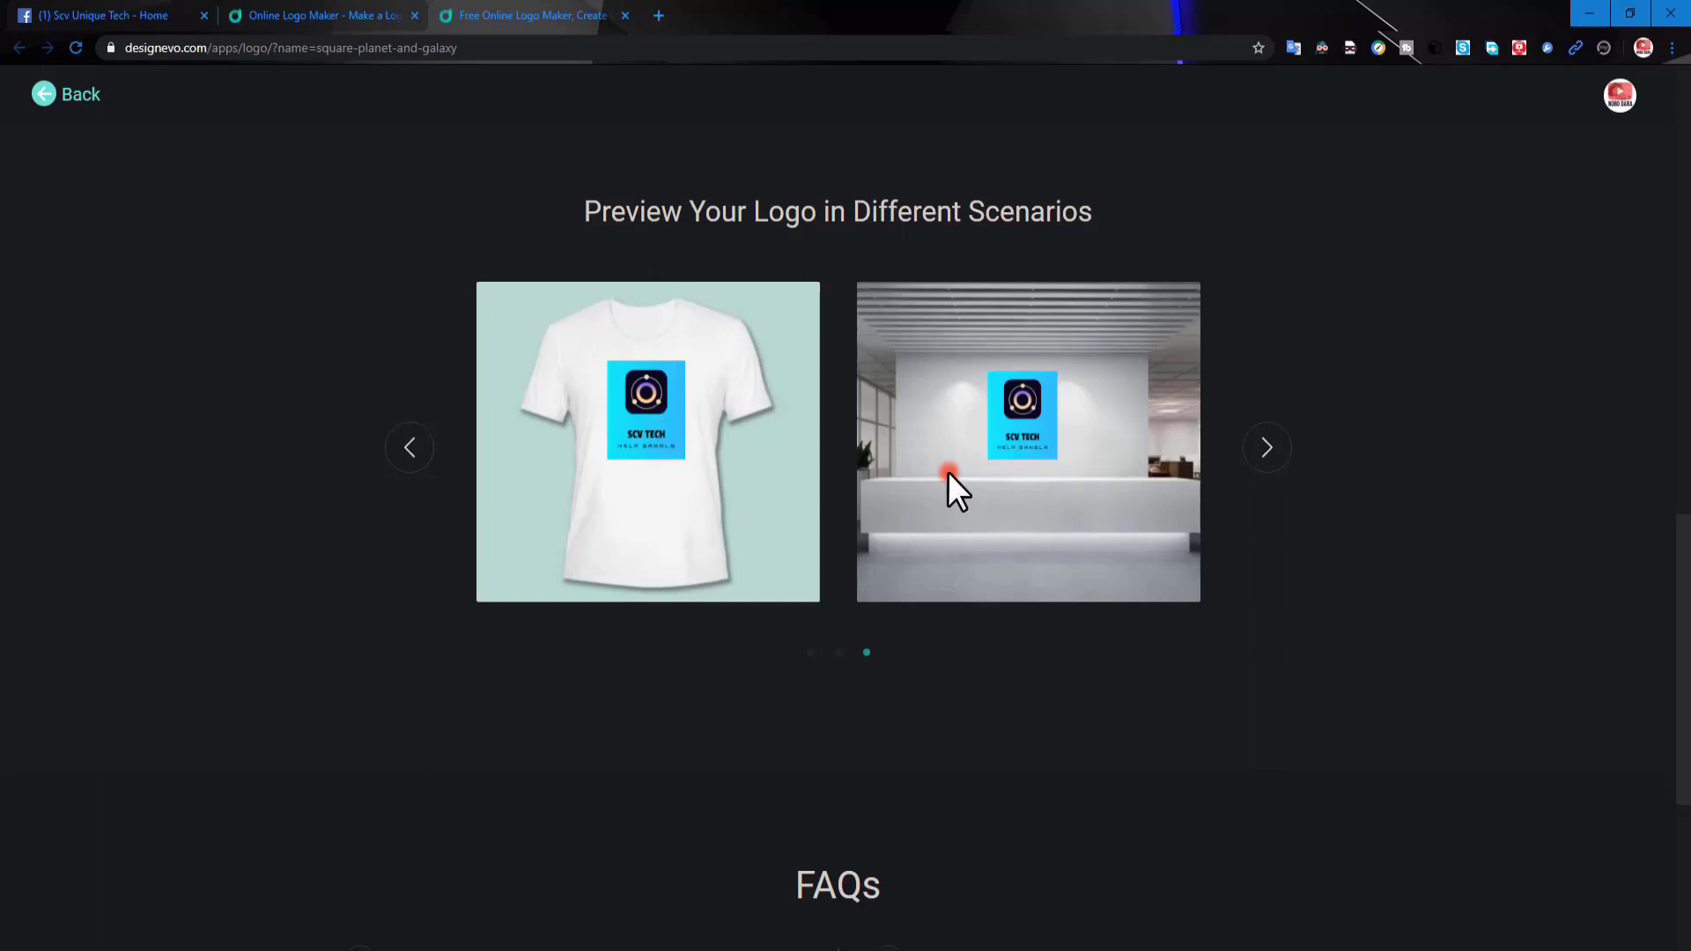
pyautogui.click(1265, 447)
pyautogui.click(1267, 450)
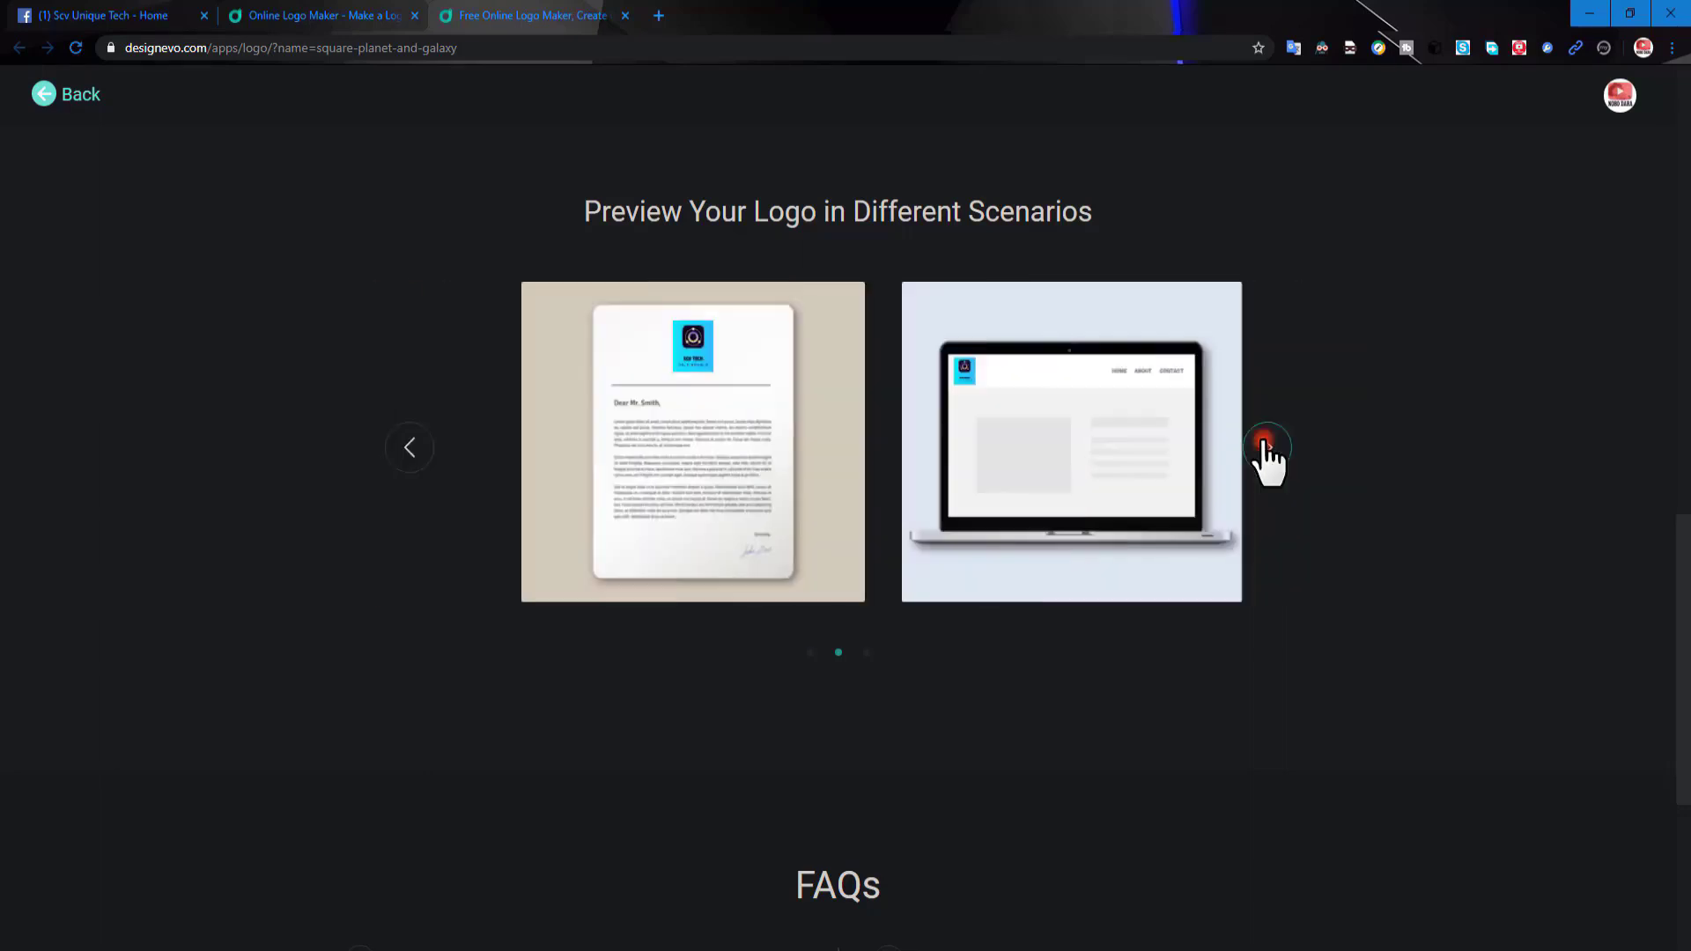
pyautogui.click(1266, 450)
# Read through the FAQs, then return to the Congratulations banner at the top.
pyautogui.scroll(-3, 1004, 779)
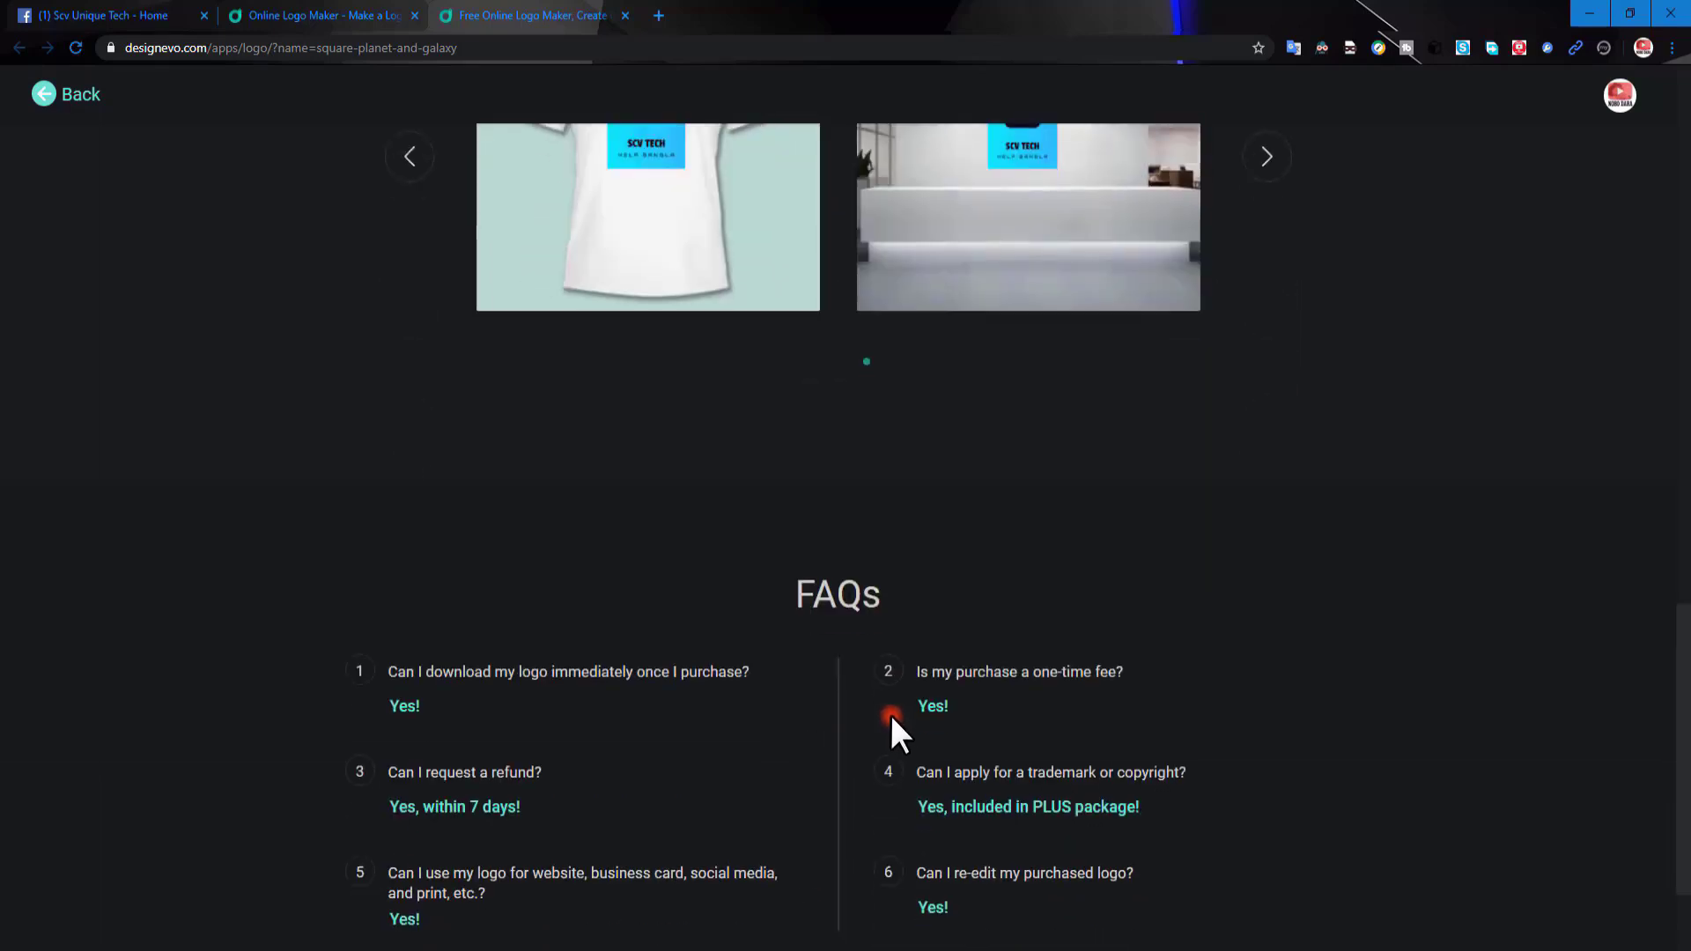
pyautogui.scroll(-2, 890, 715)
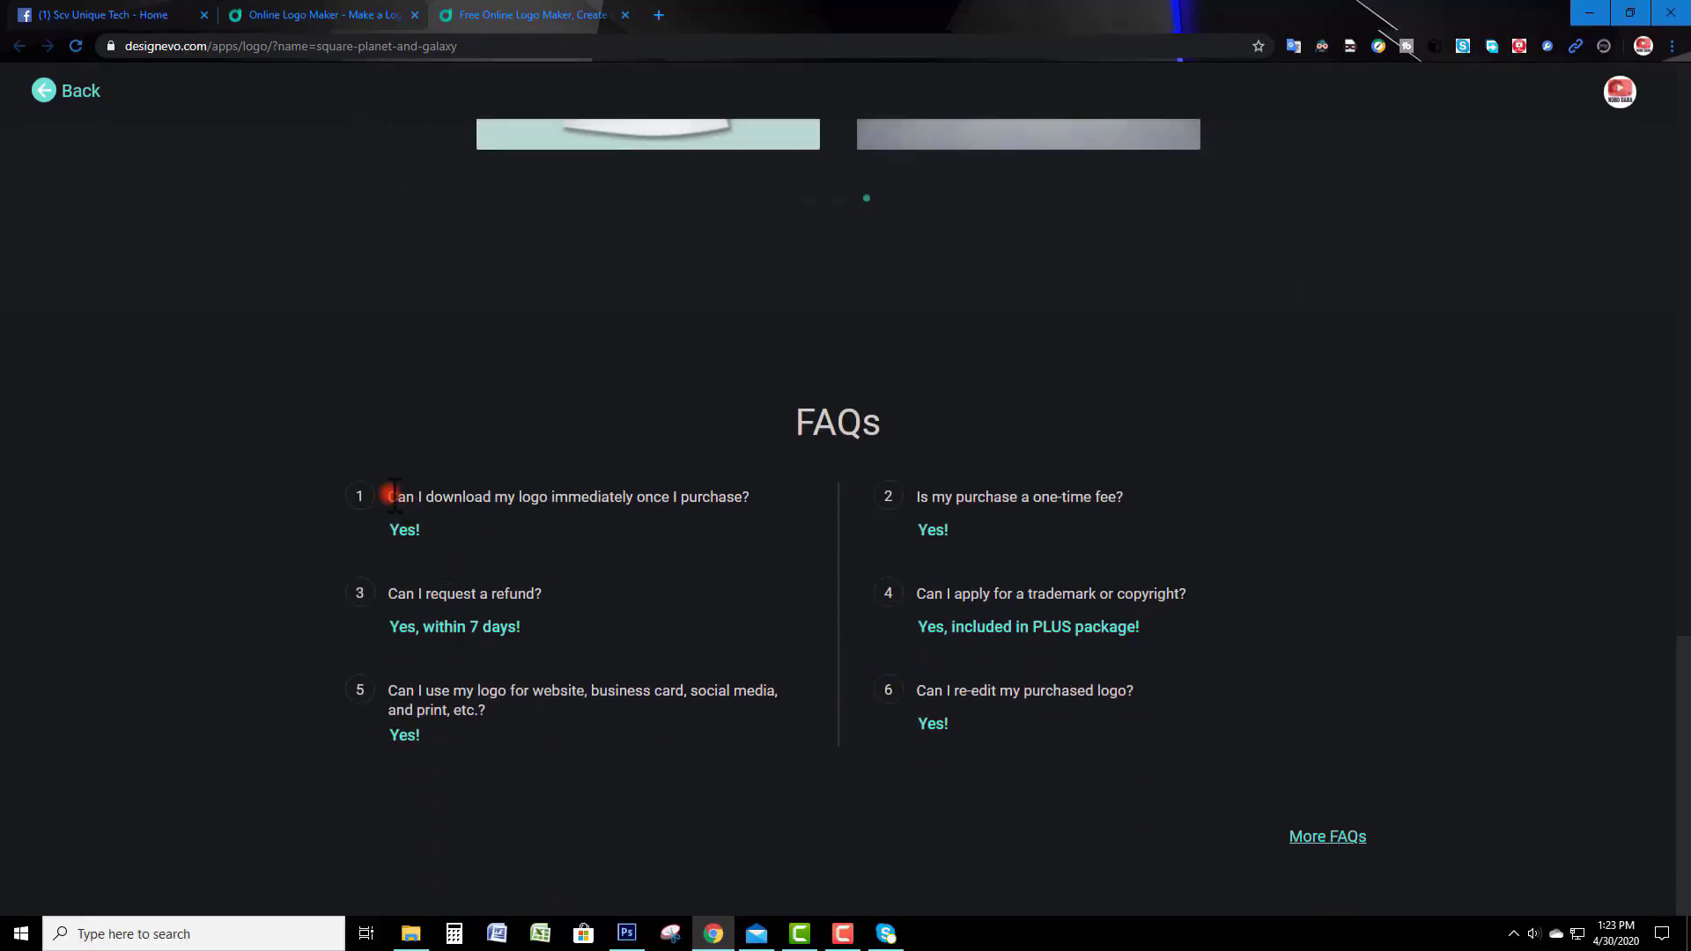
pyautogui.moveTo(385, 494)
pyautogui.mouseDown()
pyautogui.moveTo(1067, 638)
pyautogui.moveTo(1138, 680)
pyautogui.mouseUp()
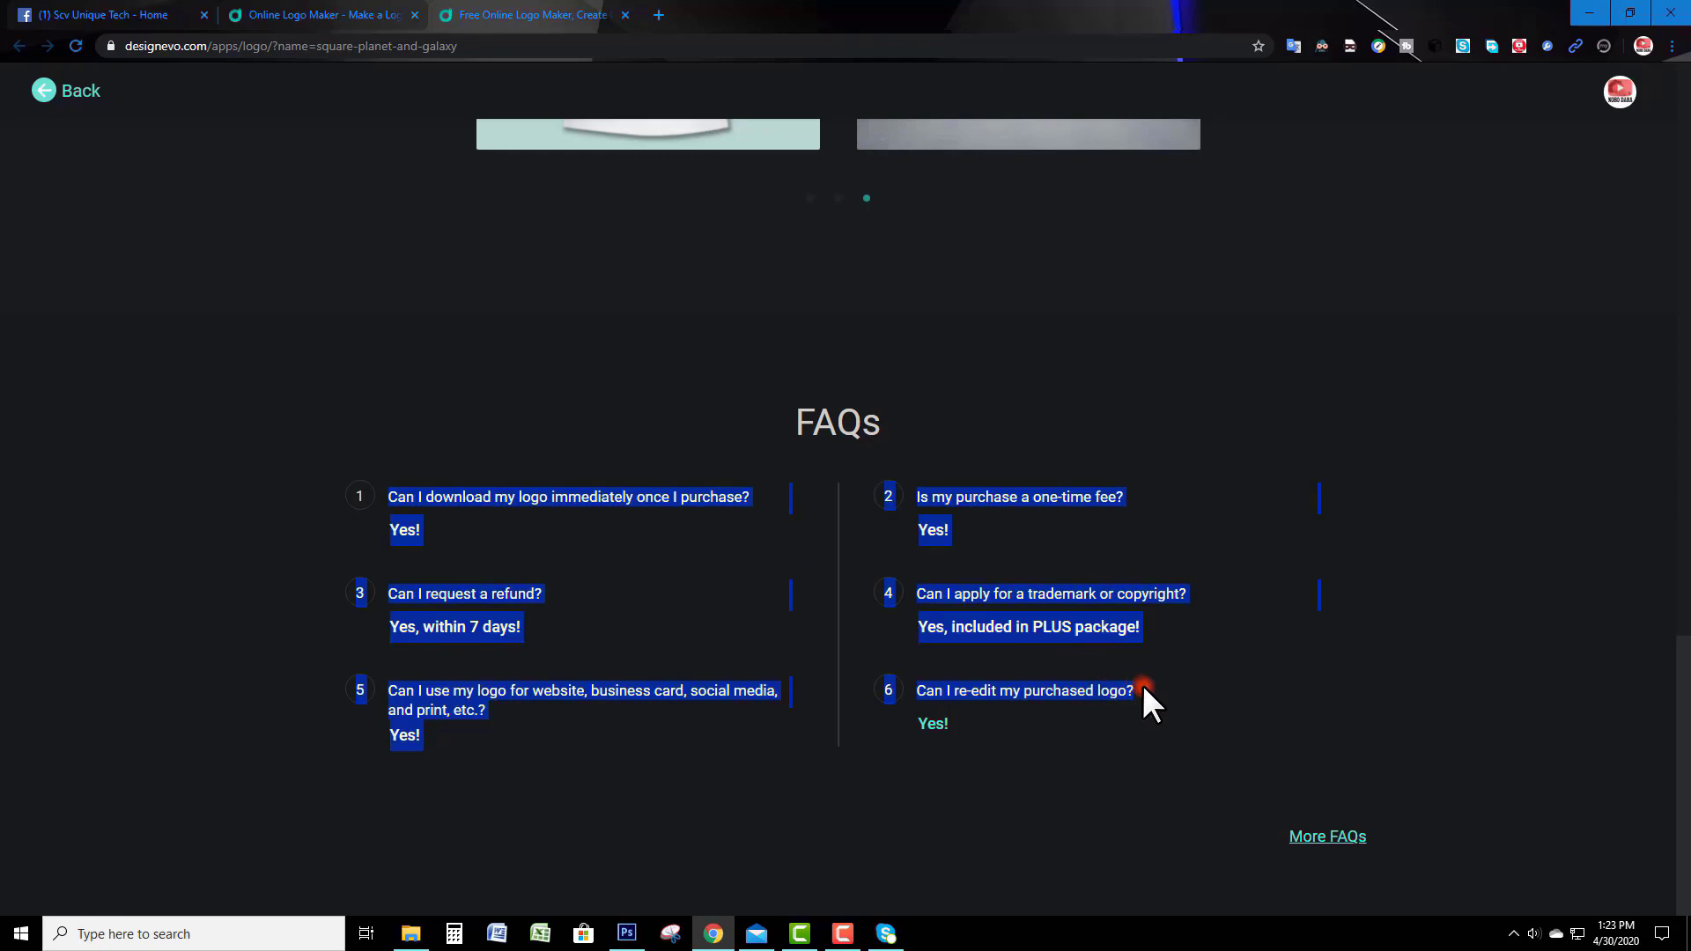
pyautogui.click(573, 578)
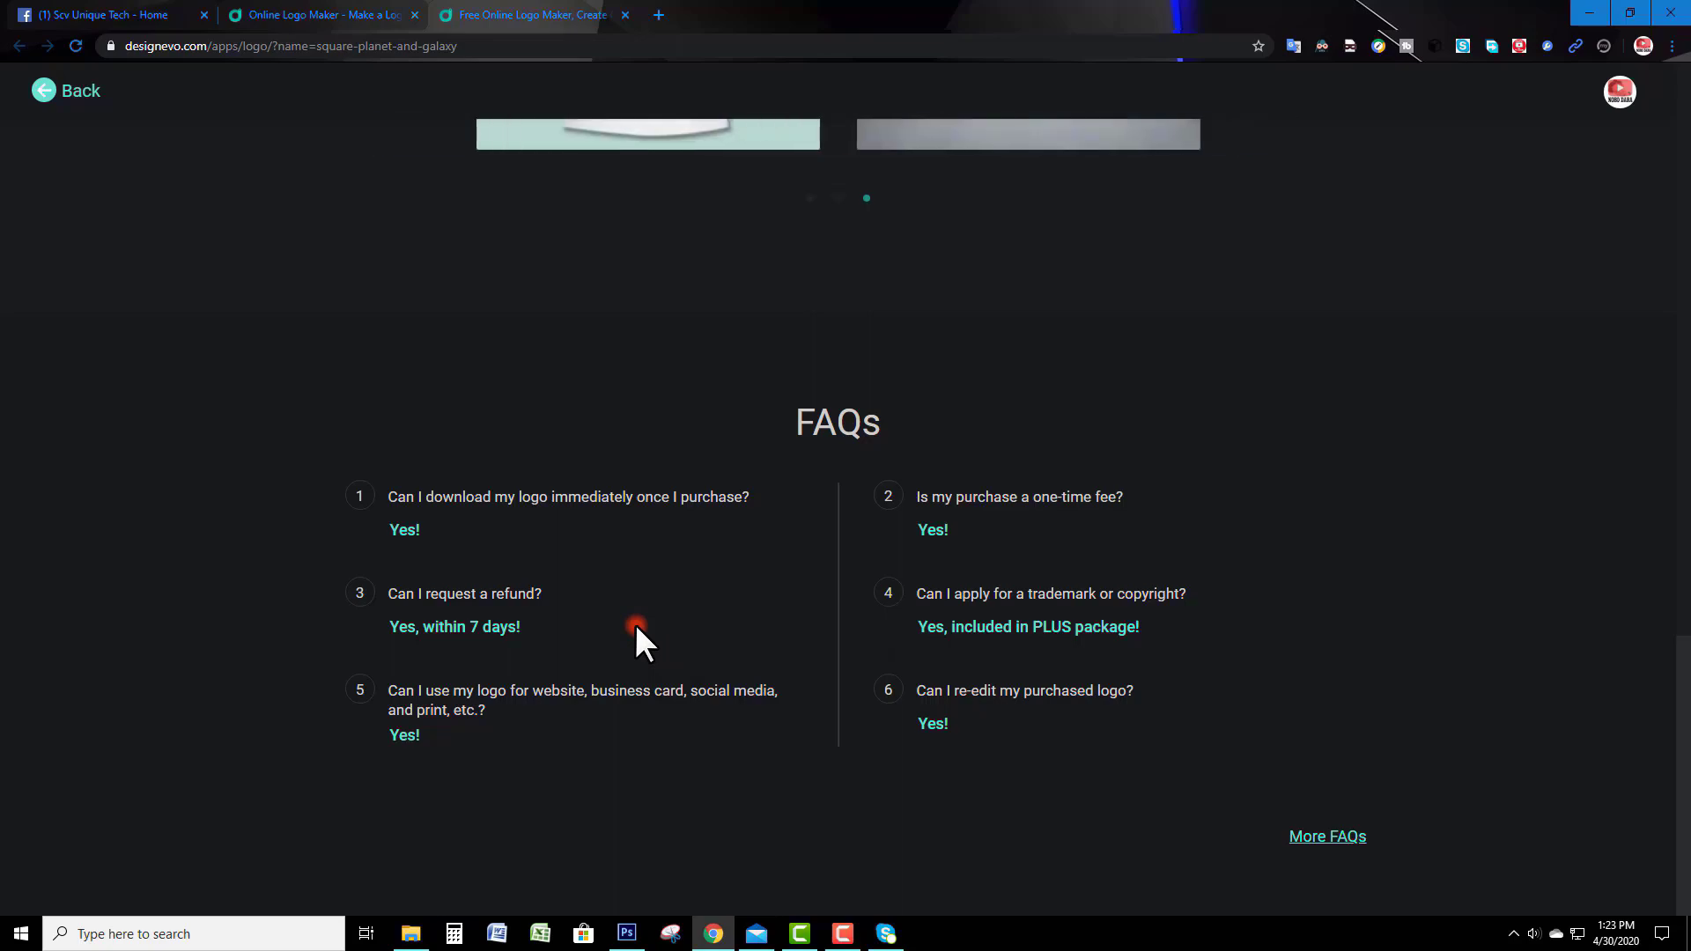
pyautogui.scroll(3, 636, 623)
pyautogui.scroll(2, 636, 623)
pyautogui.scroll(4, 636, 624)
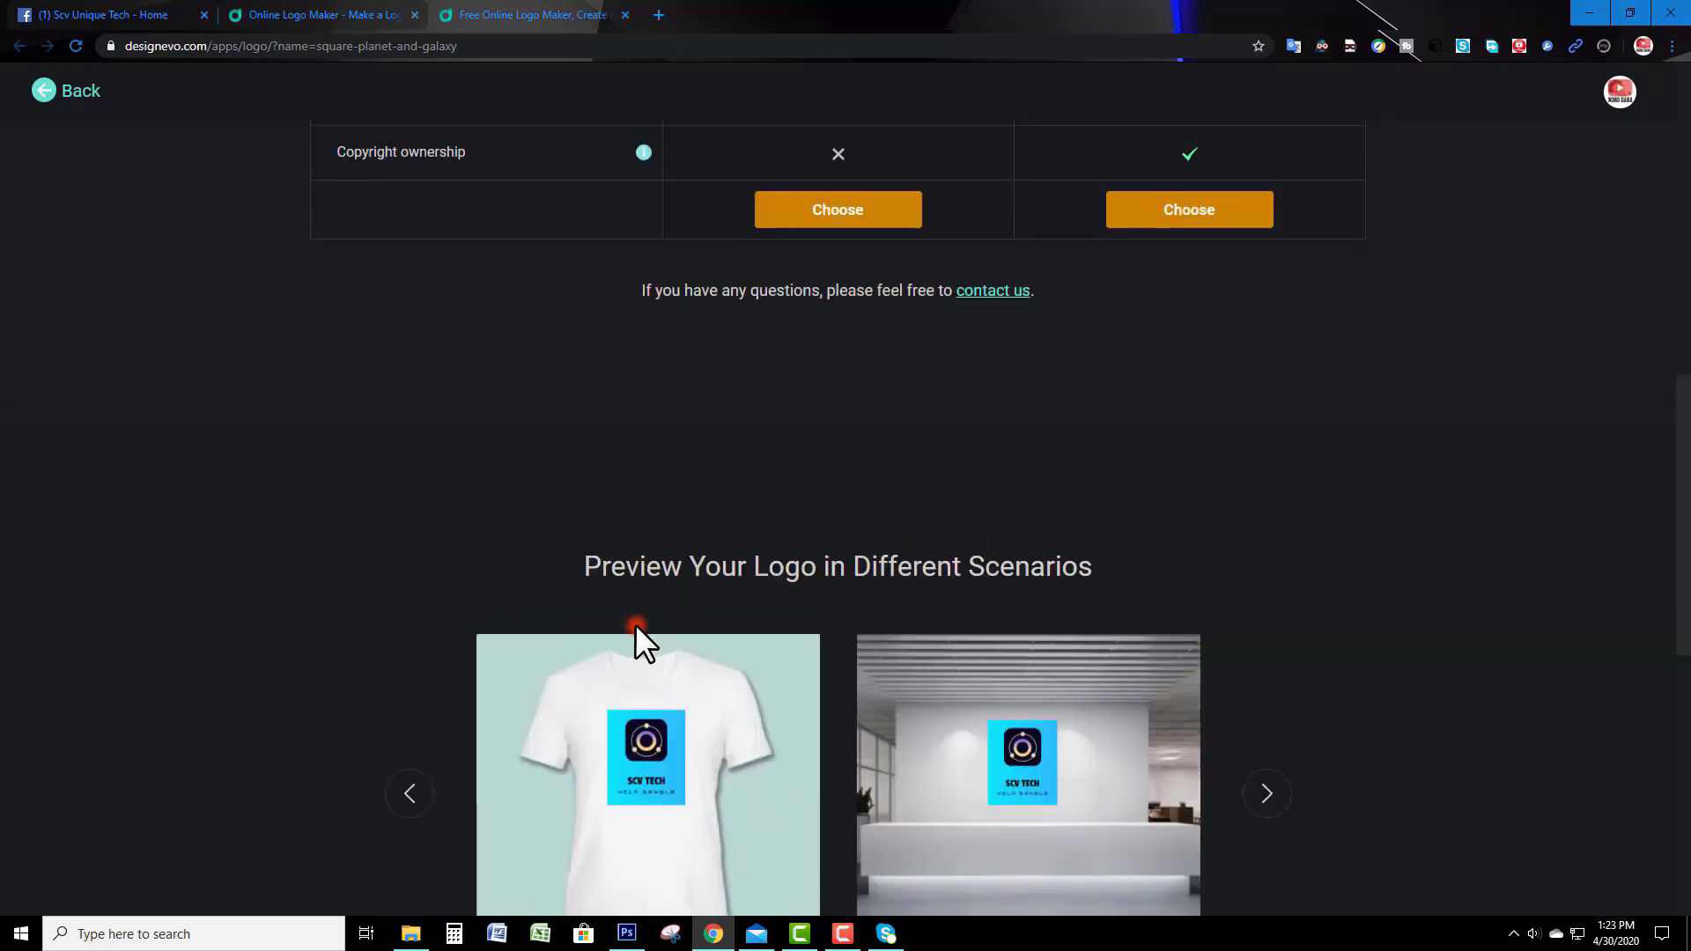
pyautogui.scroll(4, 636, 623)
pyautogui.scroll(5, 636, 623)
pyautogui.scroll(2, 636, 623)
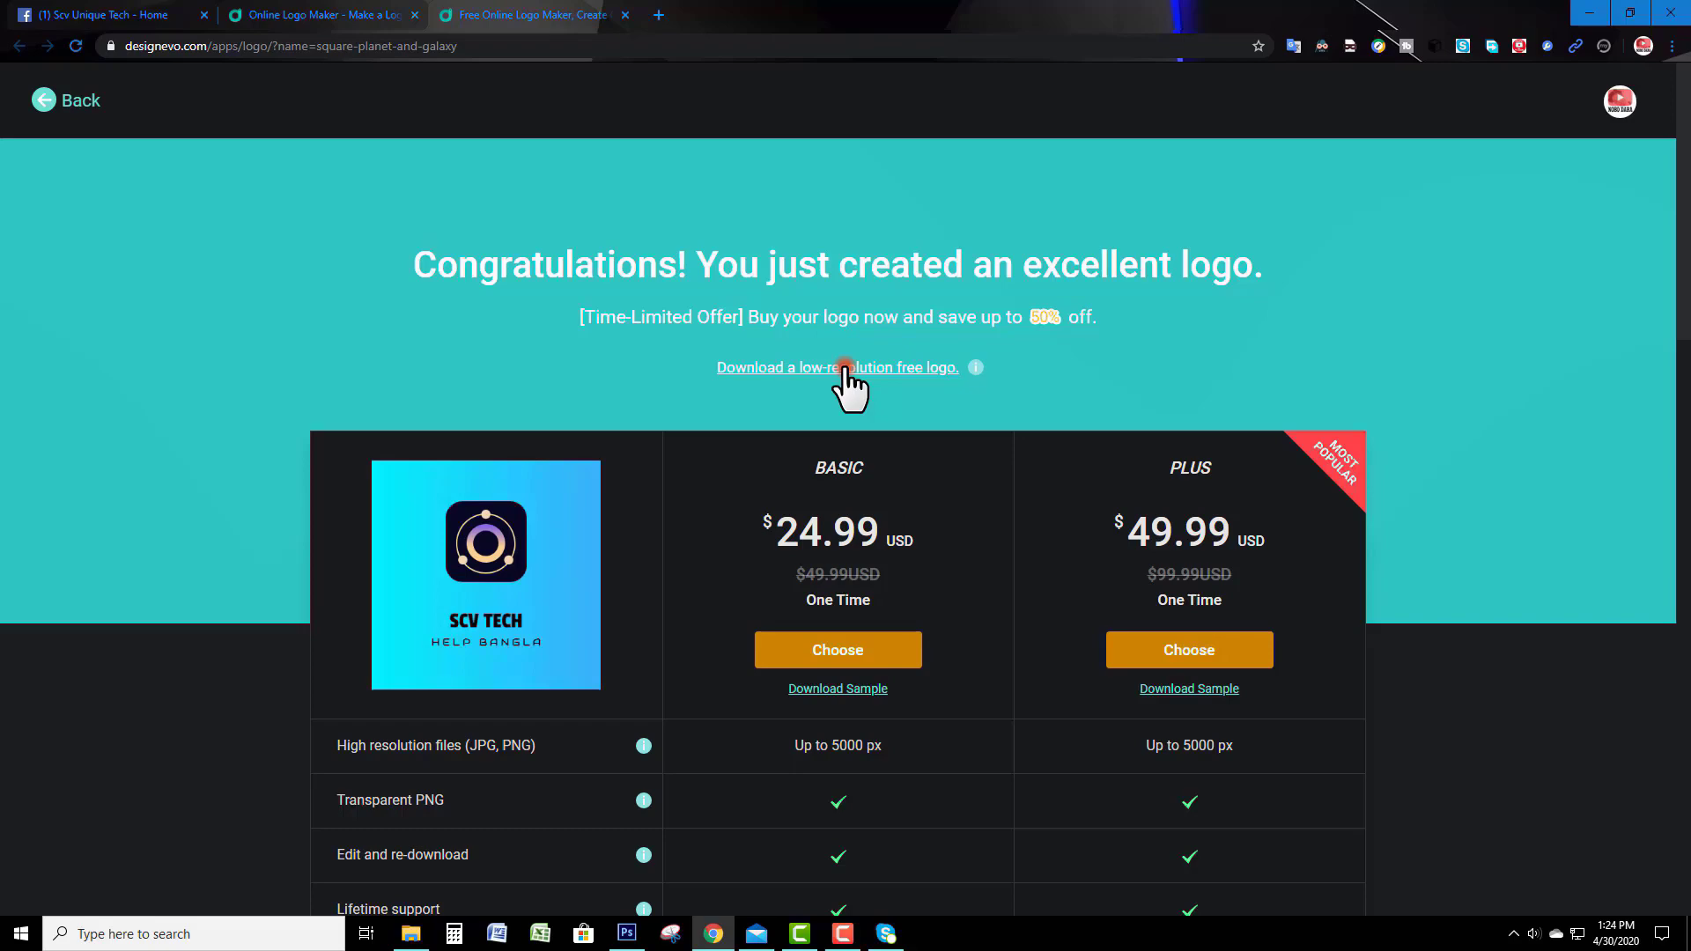
# Pick the free download, copy the attribution code, agree to credit, and save logo.zip.
pyautogui.click(843, 368)
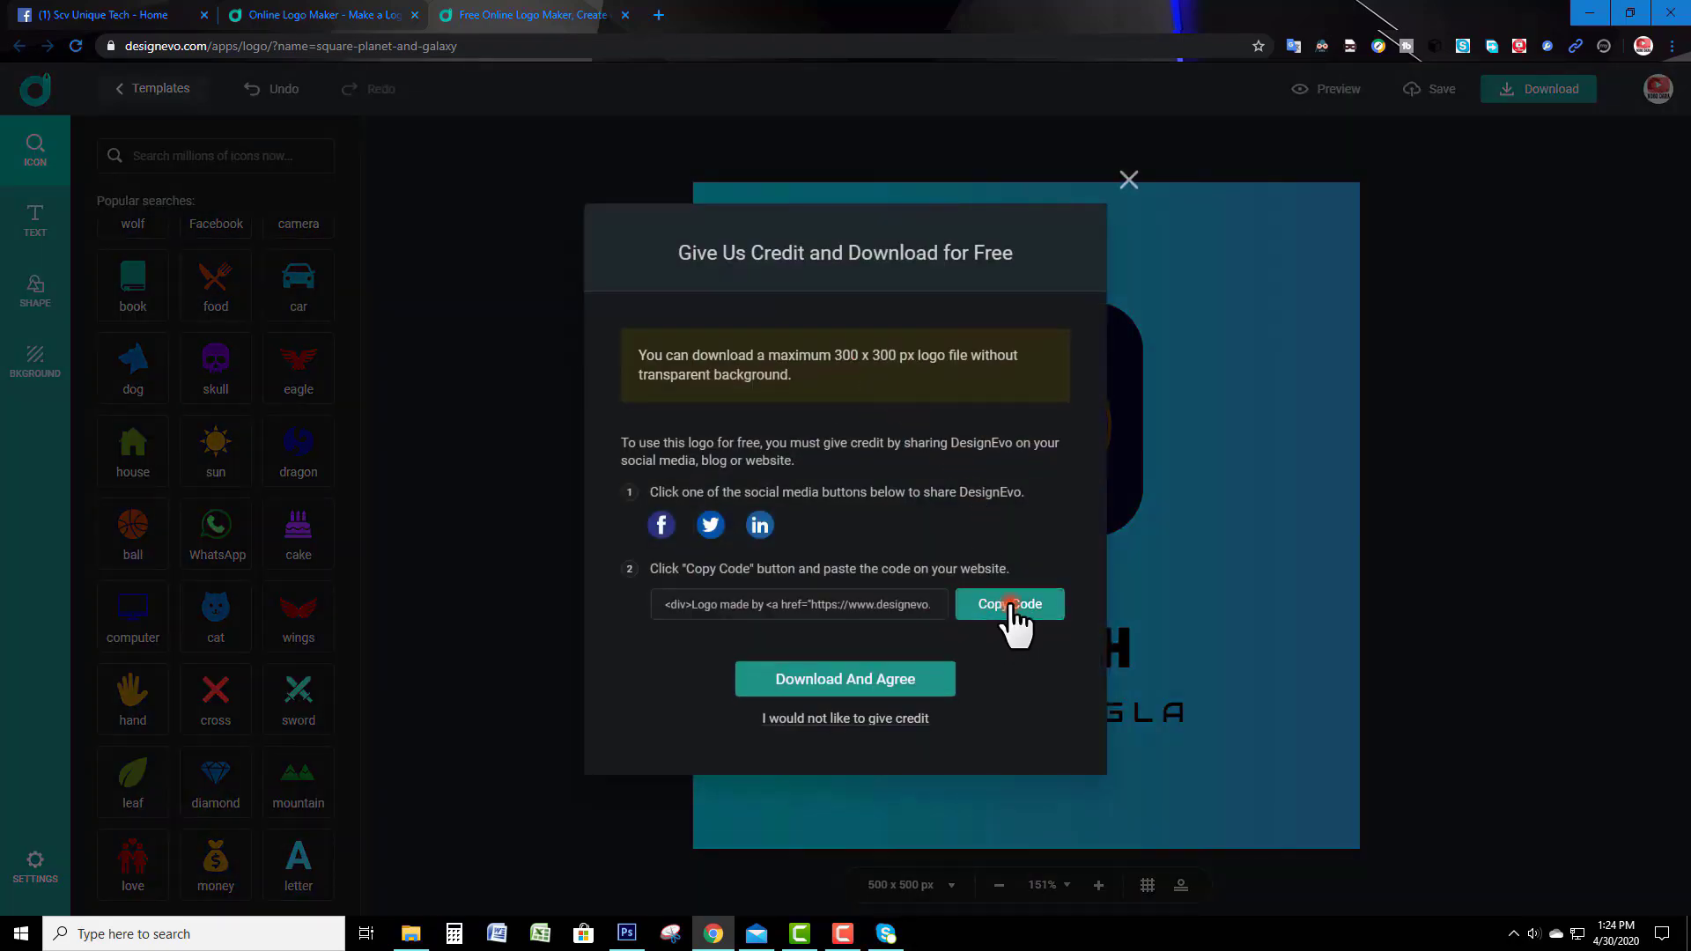
pyautogui.click(1039, 604)
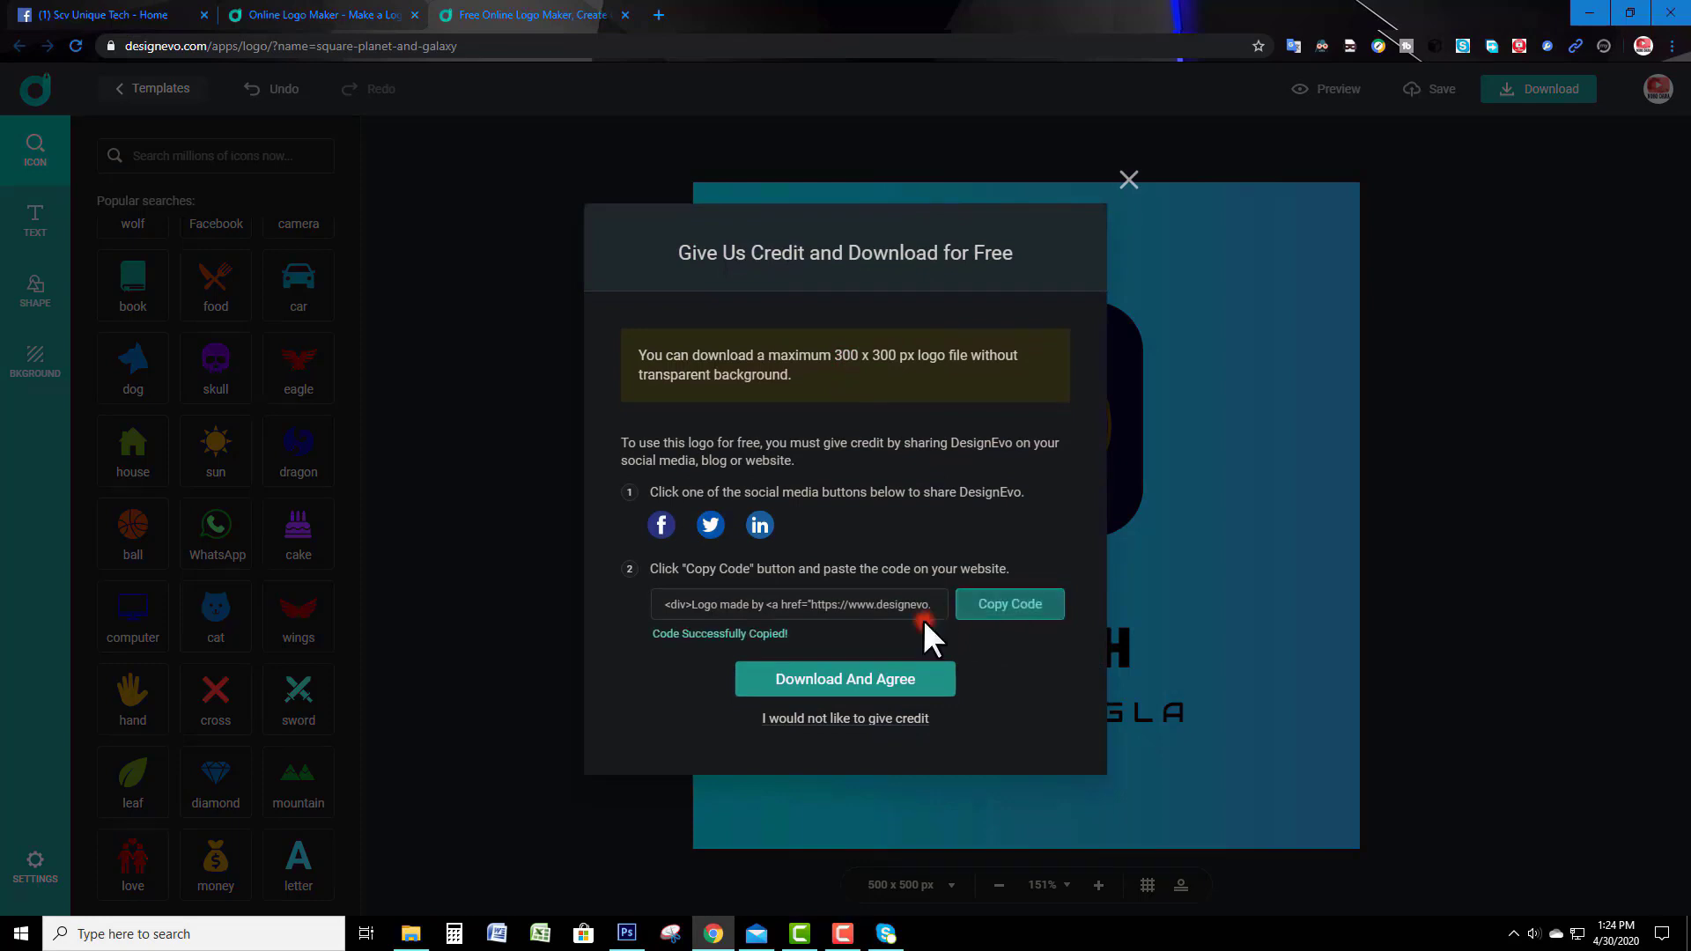
pyautogui.click(859, 679)
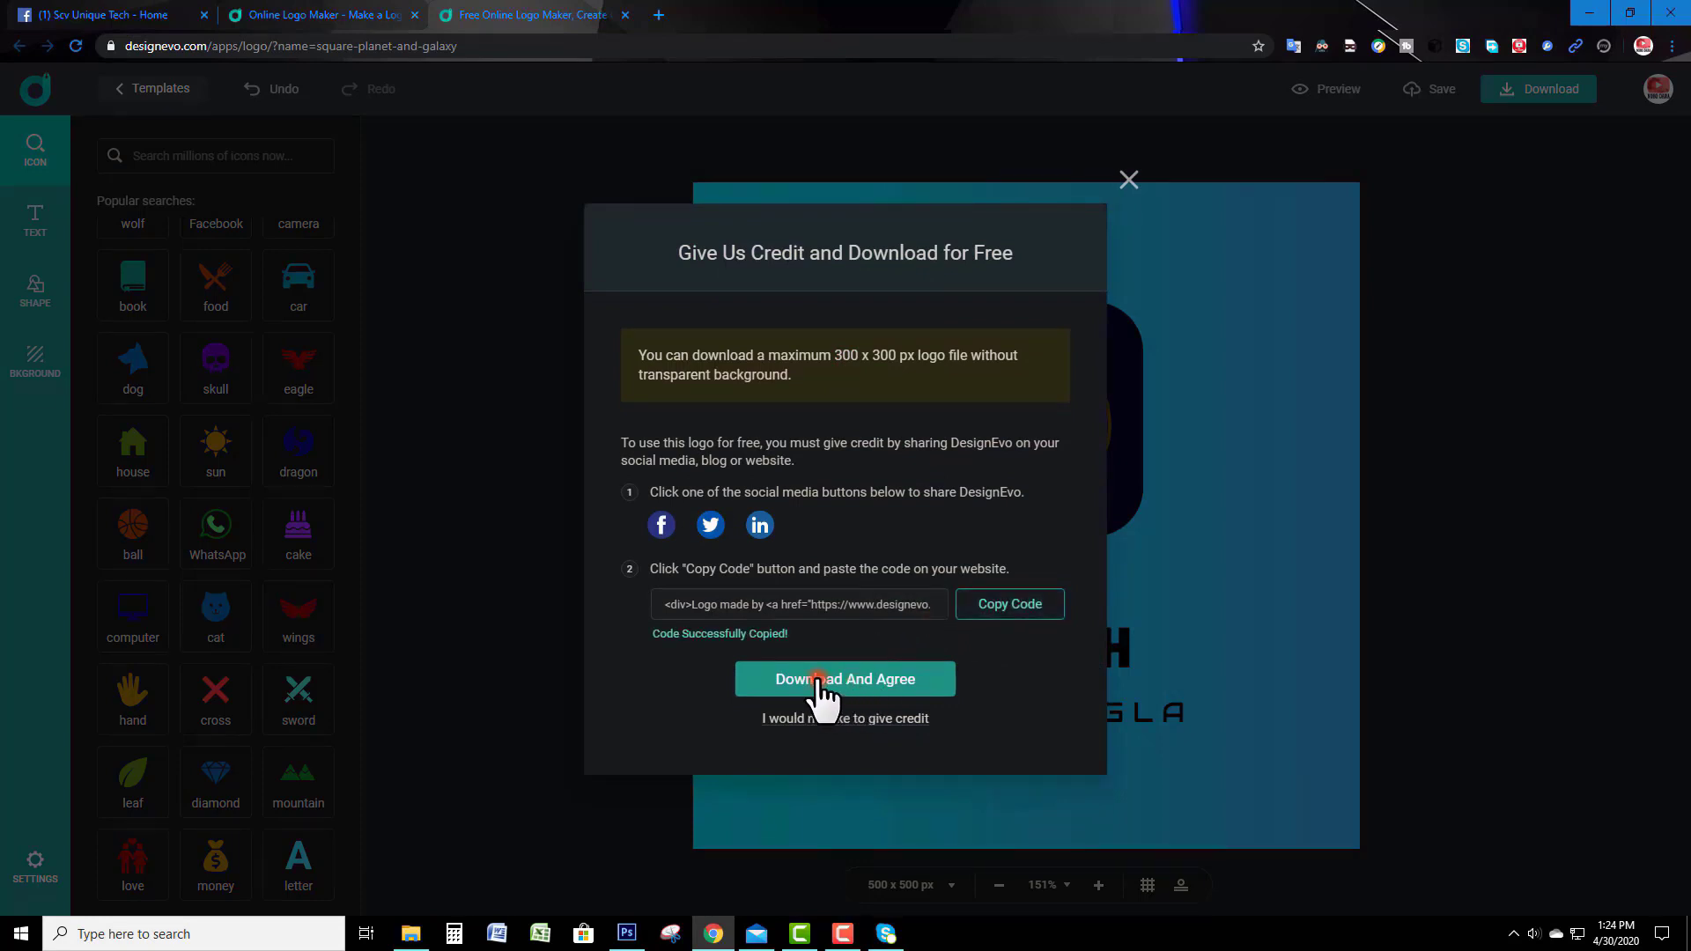
pyautogui.click(838, 679)
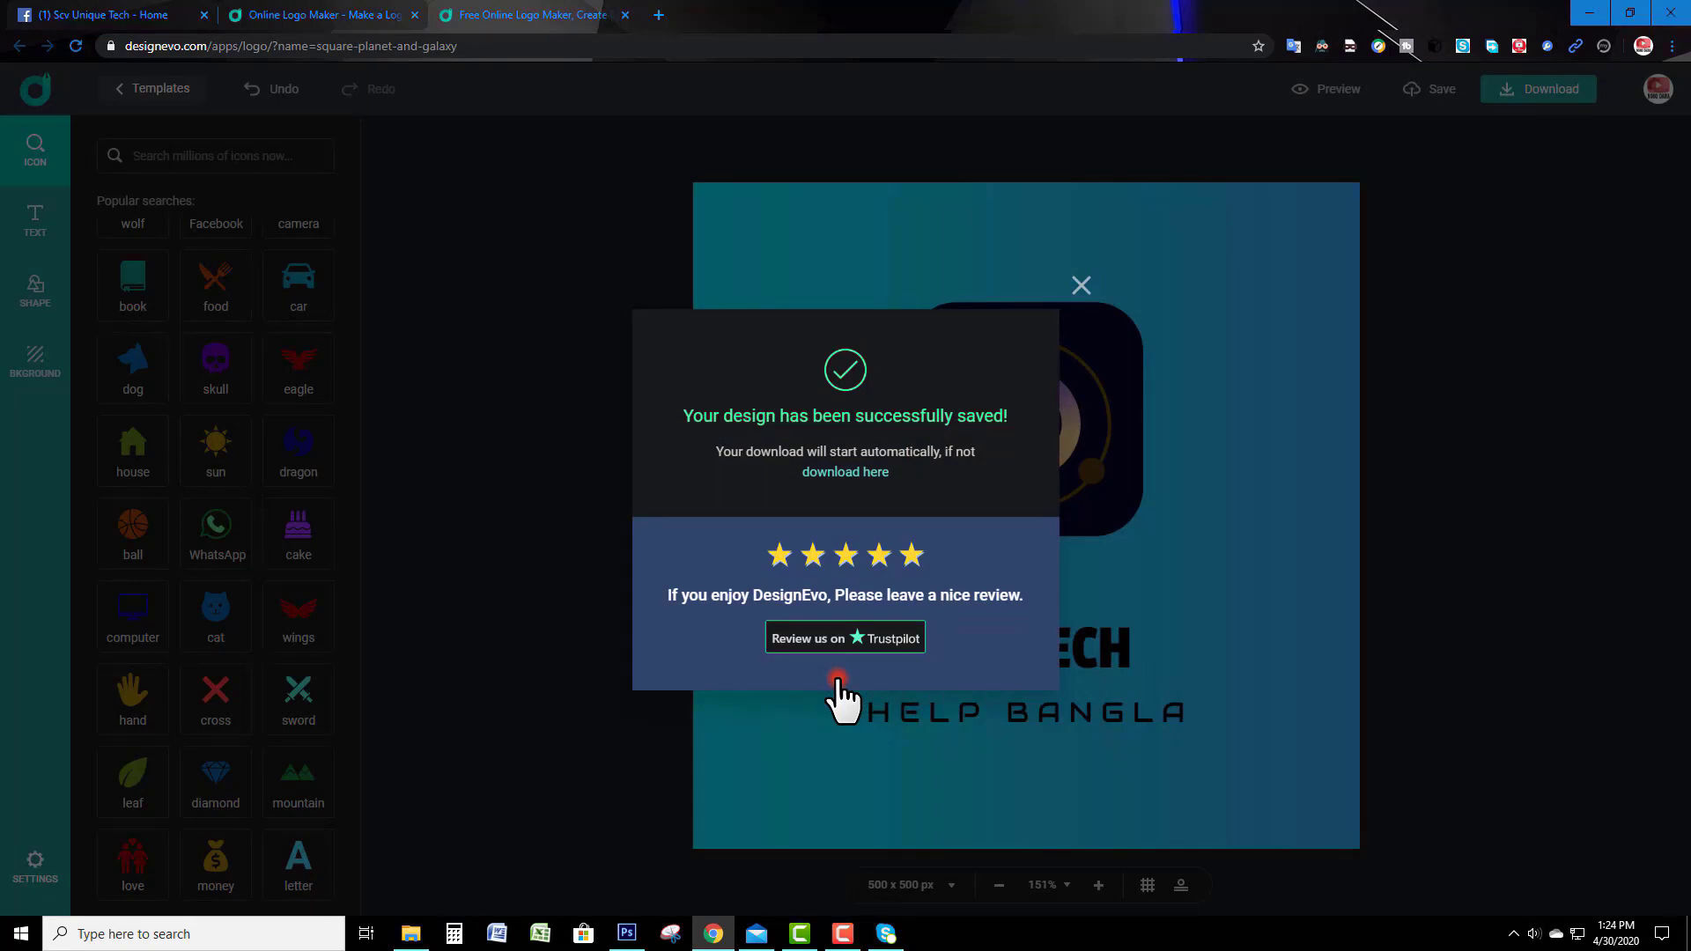
pyautogui.click(858, 473)
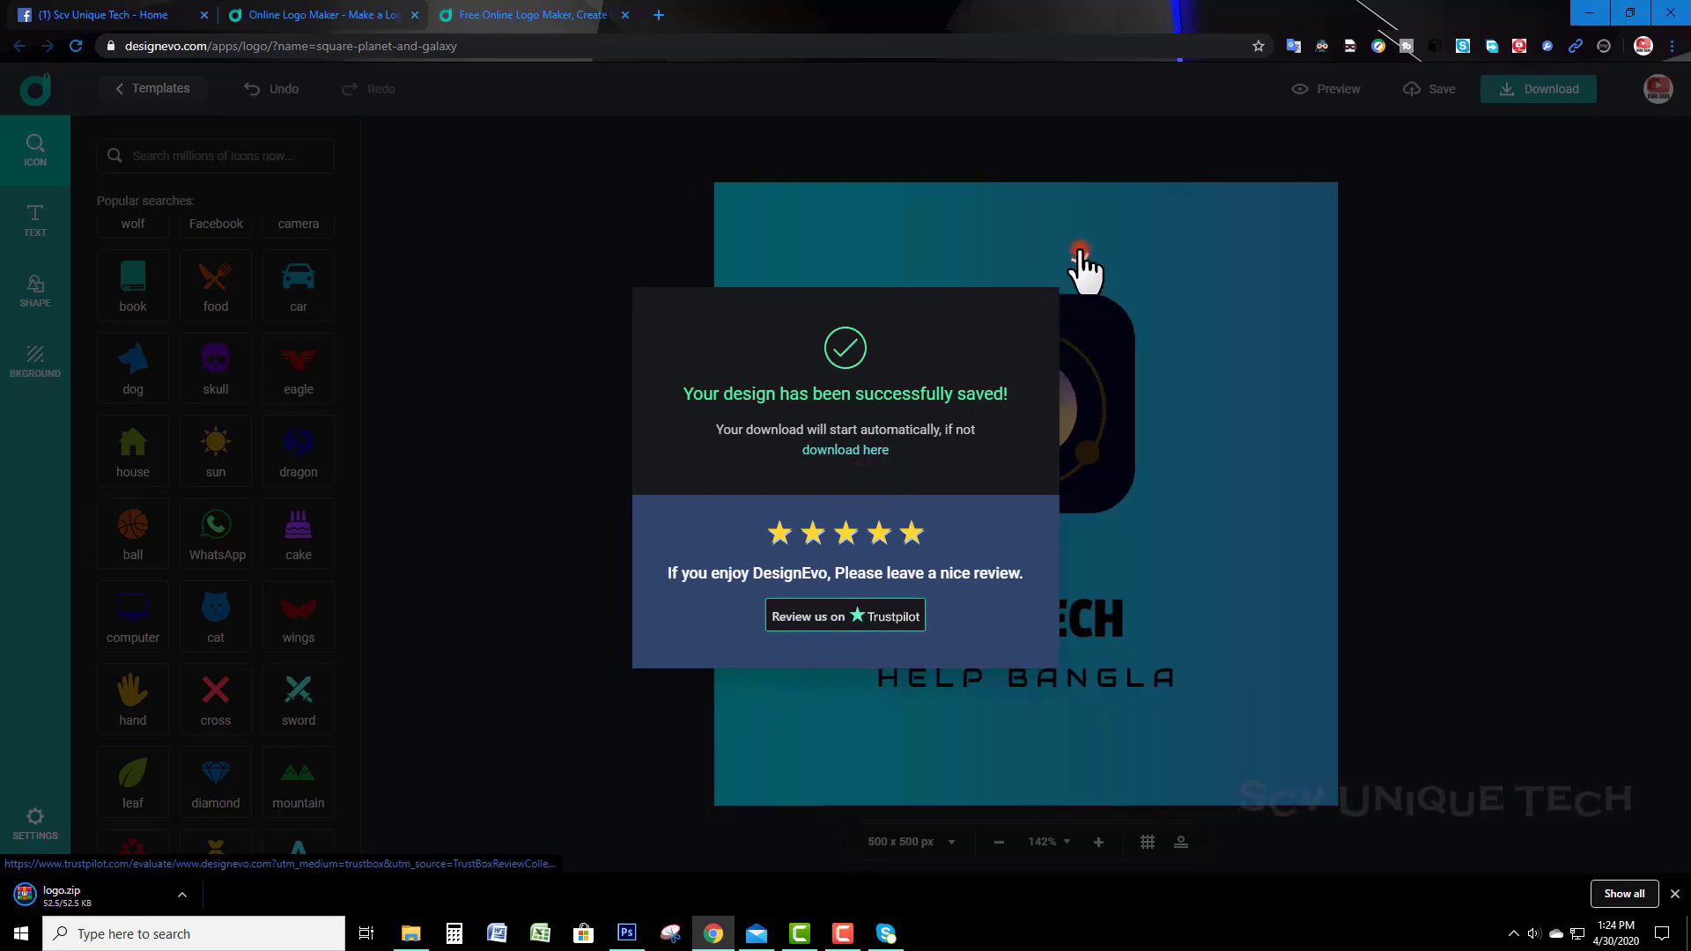
pyautogui.click(1078, 263)
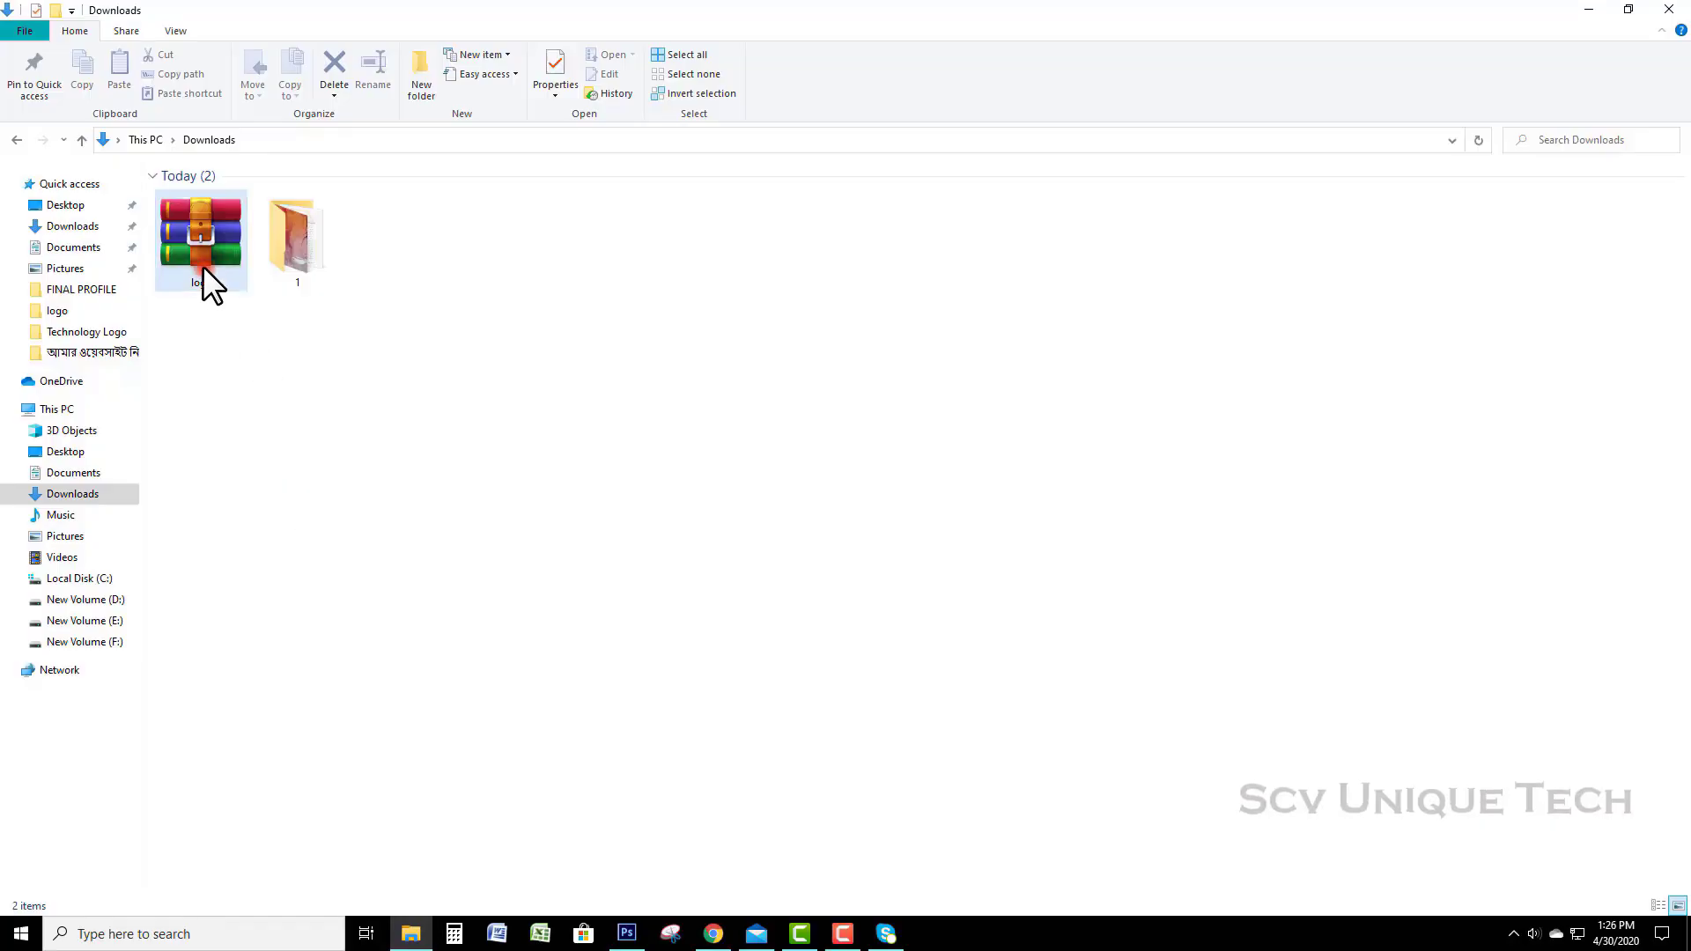
# Extract logo.zip with 7-Zip into a 'logo' folder and open it.
pyautogui.click(197, 258)
pyautogui.rightClick(195, 255)
pyautogui.moveTo(263, 483)
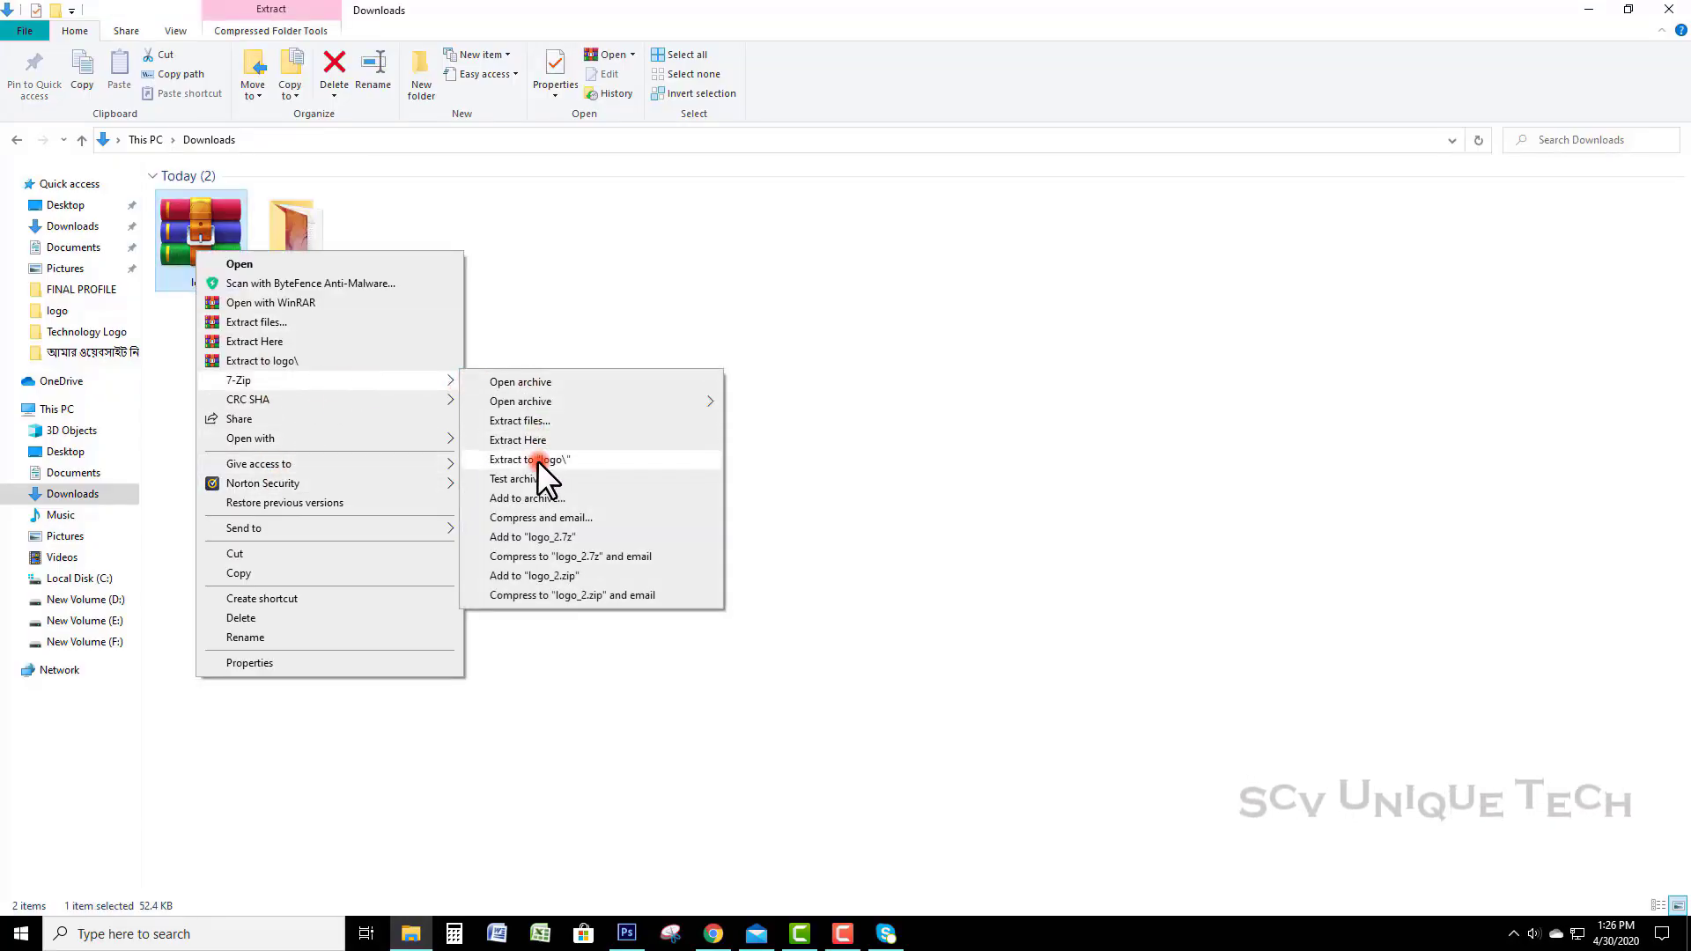
pyautogui.moveTo(239, 380)
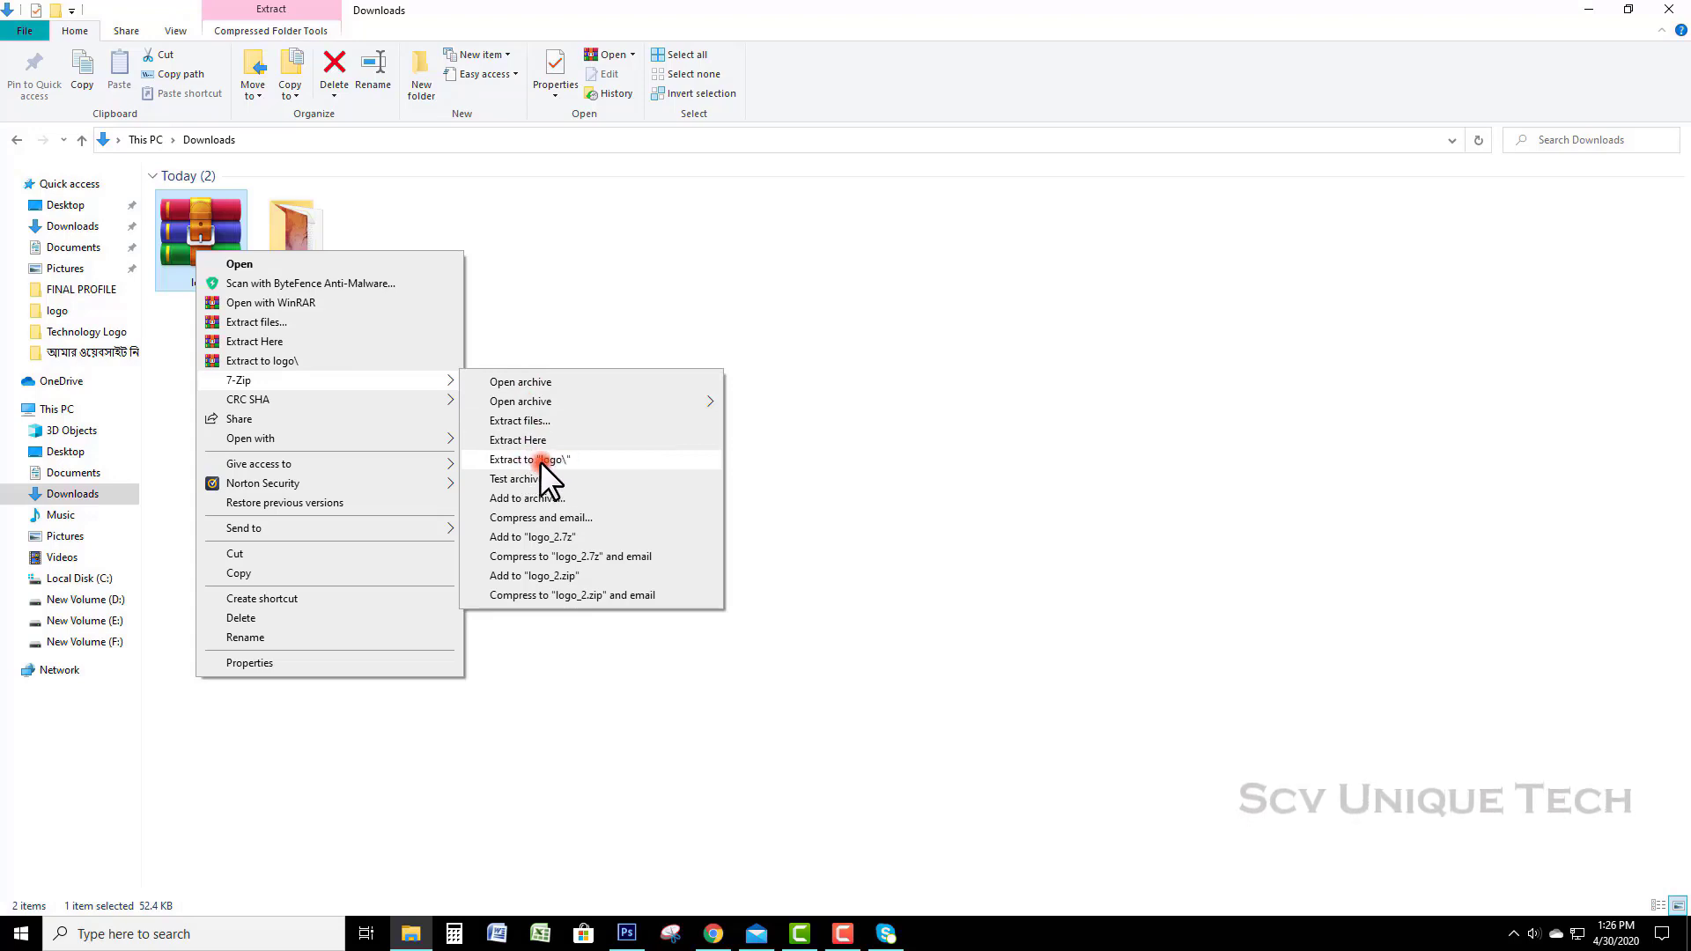
pyautogui.click(538, 457)
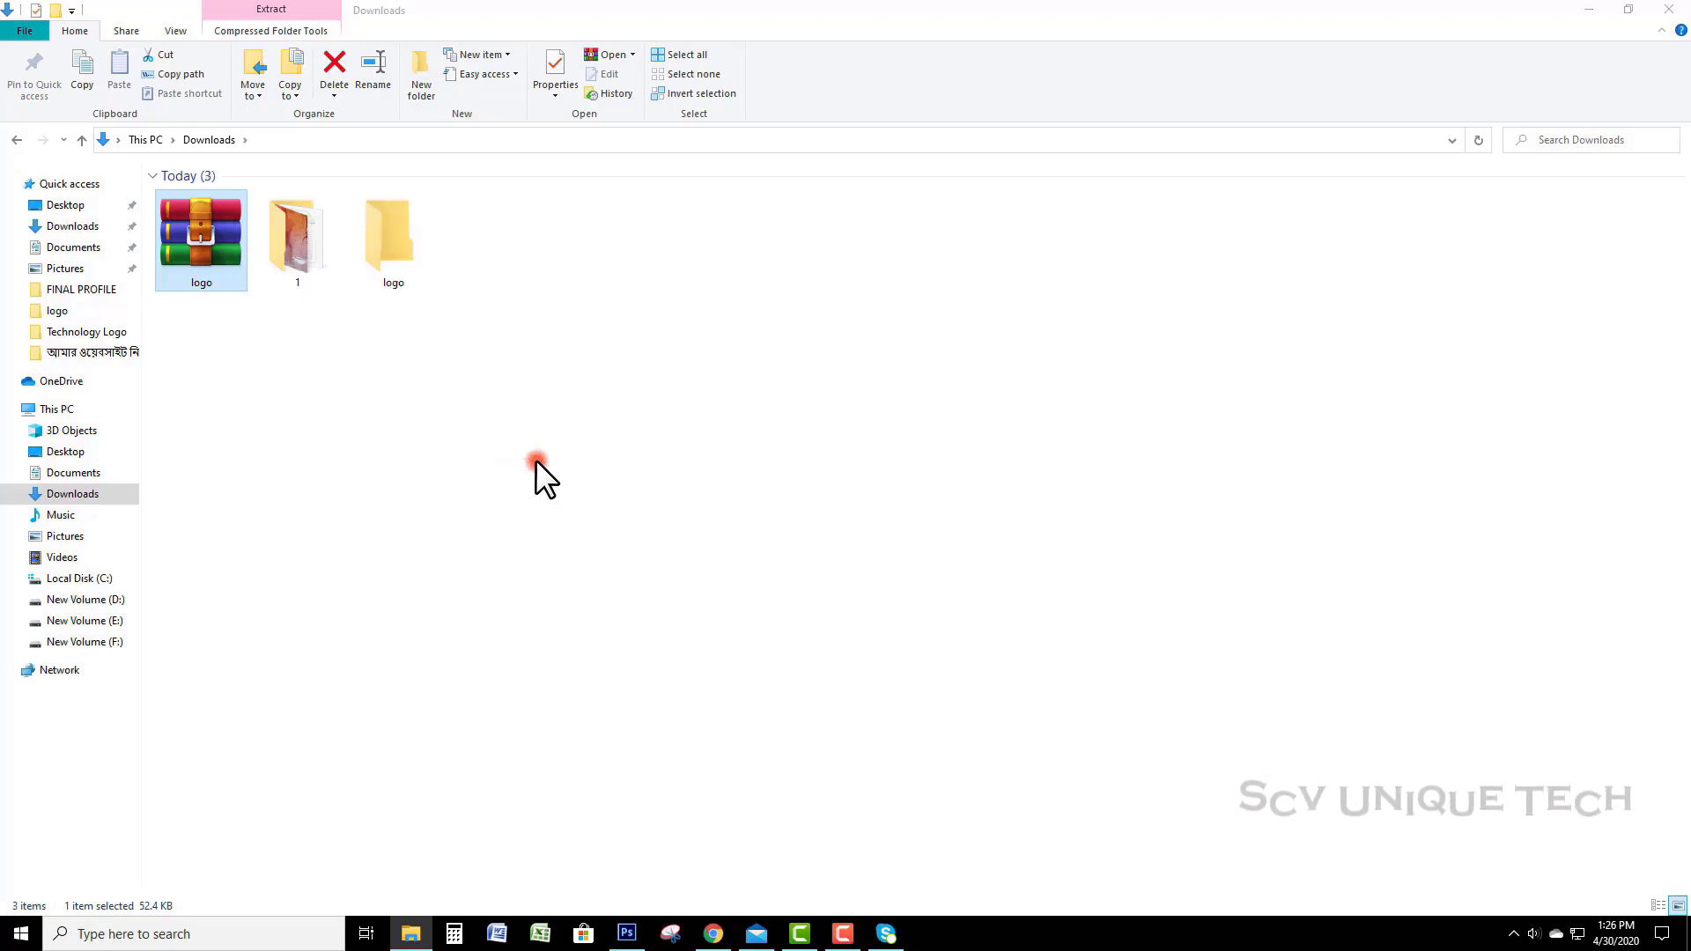
pyautogui.doubleClick(390, 264)
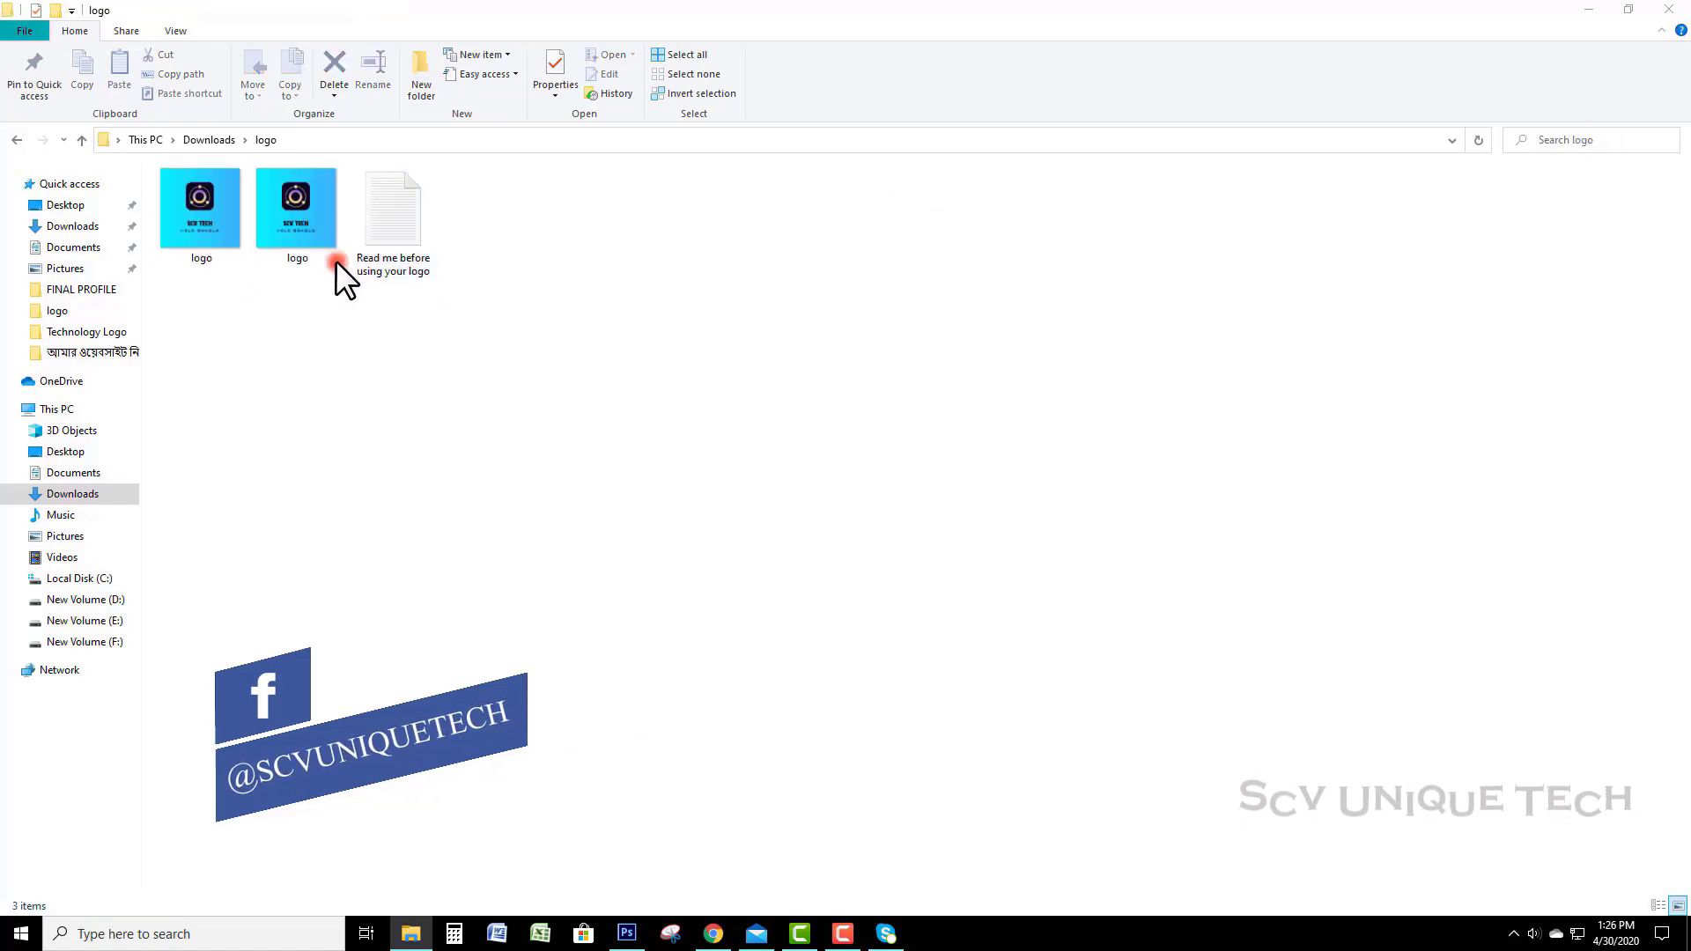
# Preview logo.png in Photos, close it, and refresh the logo folder.
pyautogui.click(292, 226)
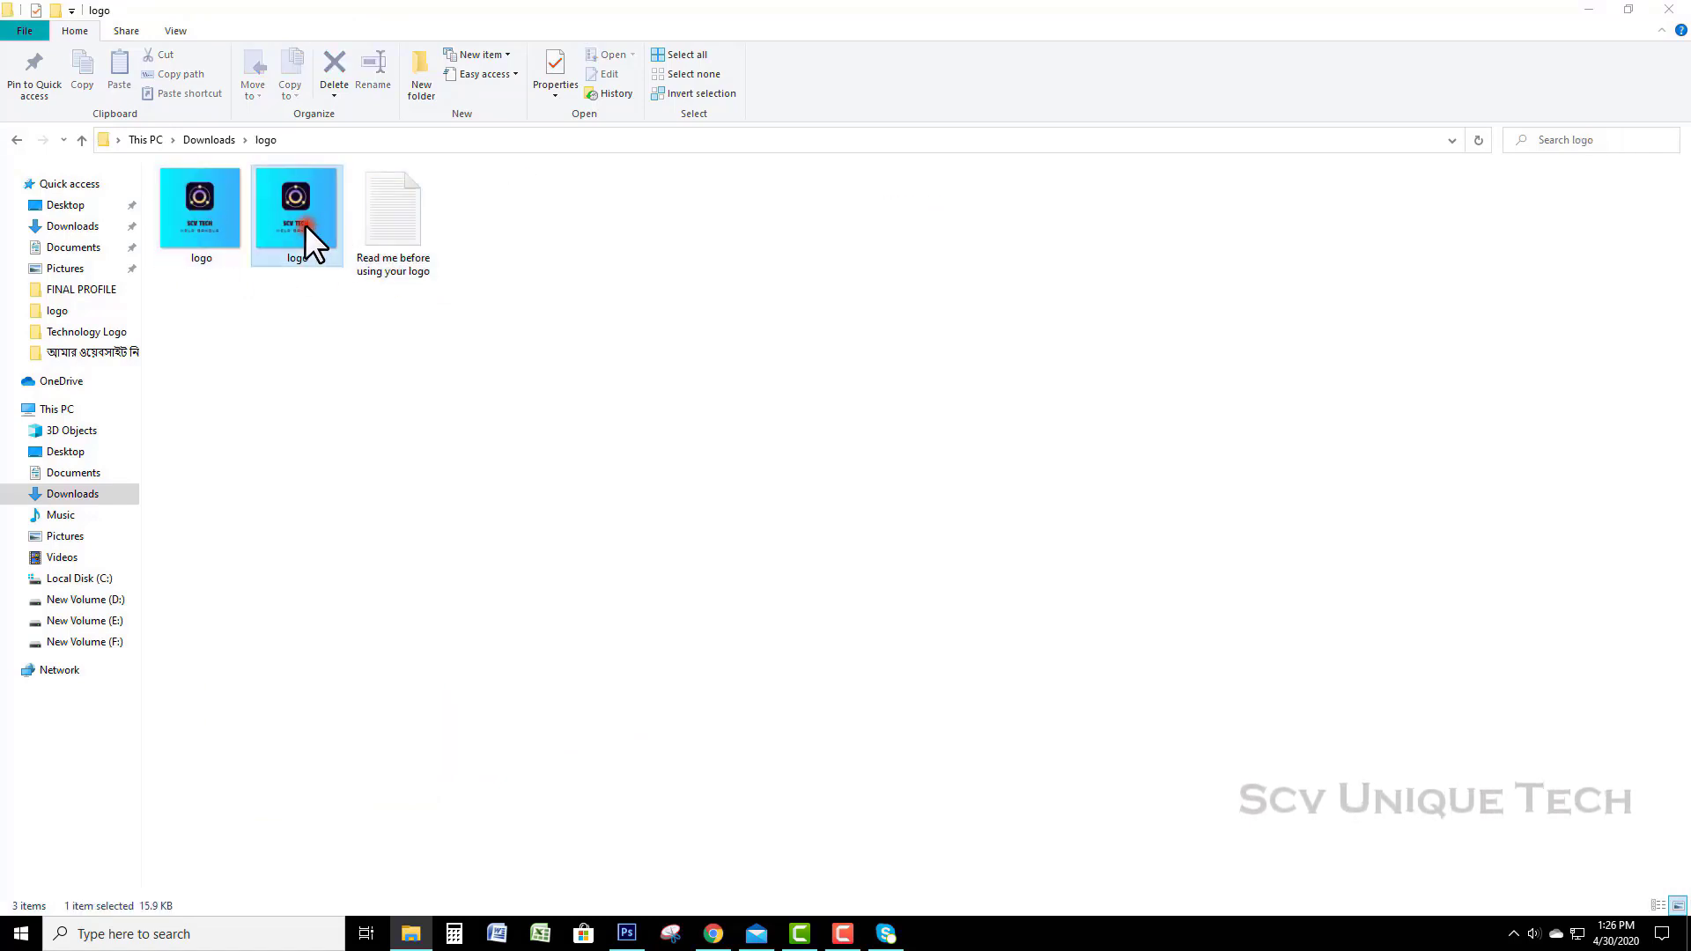
pyautogui.rightClick(306, 225)
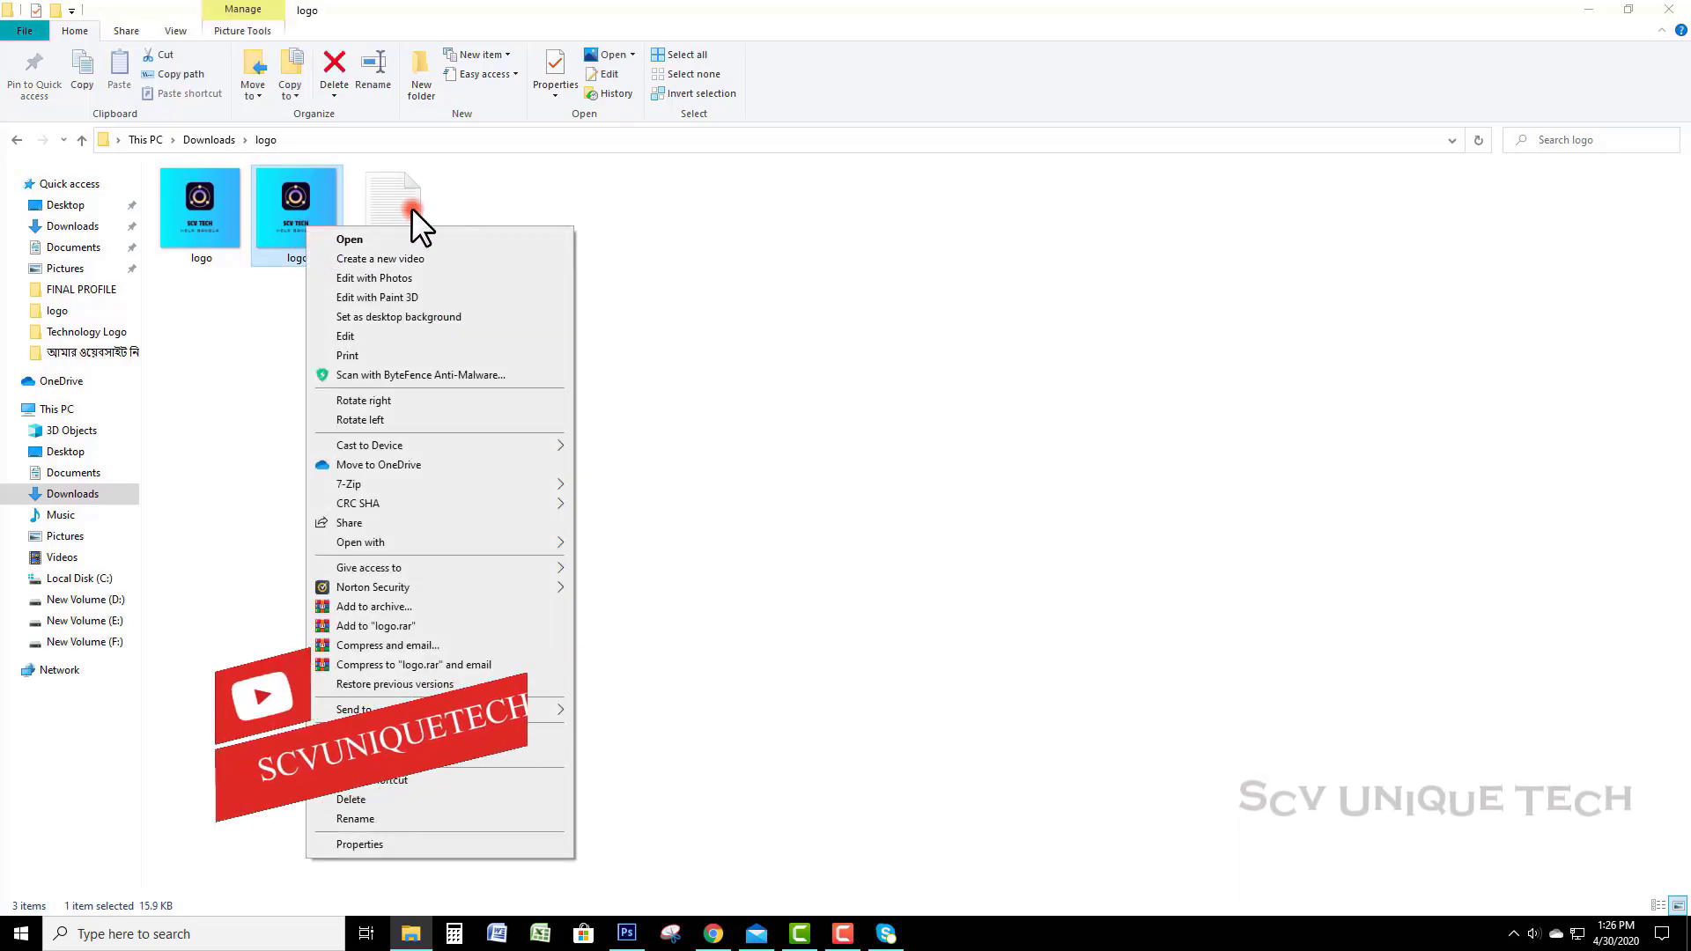
pyautogui.click(411, 210)
pyautogui.doubleClick(283, 211)
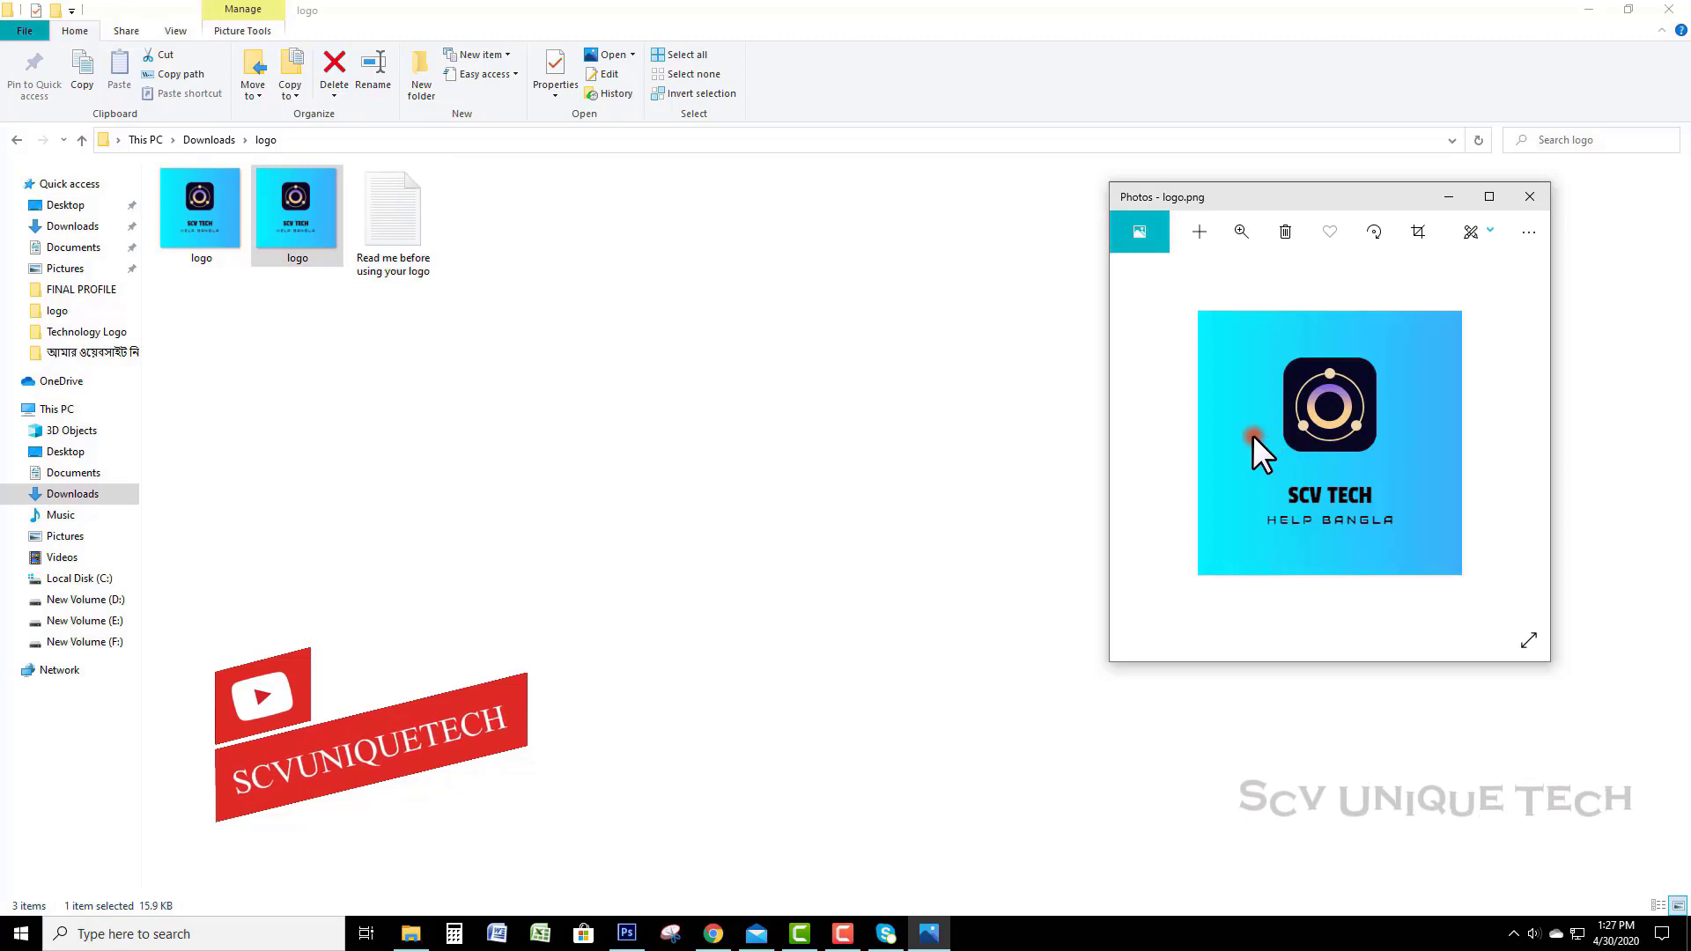
pyautogui.click(1529, 198)
pyautogui.rightClick(917, 333)
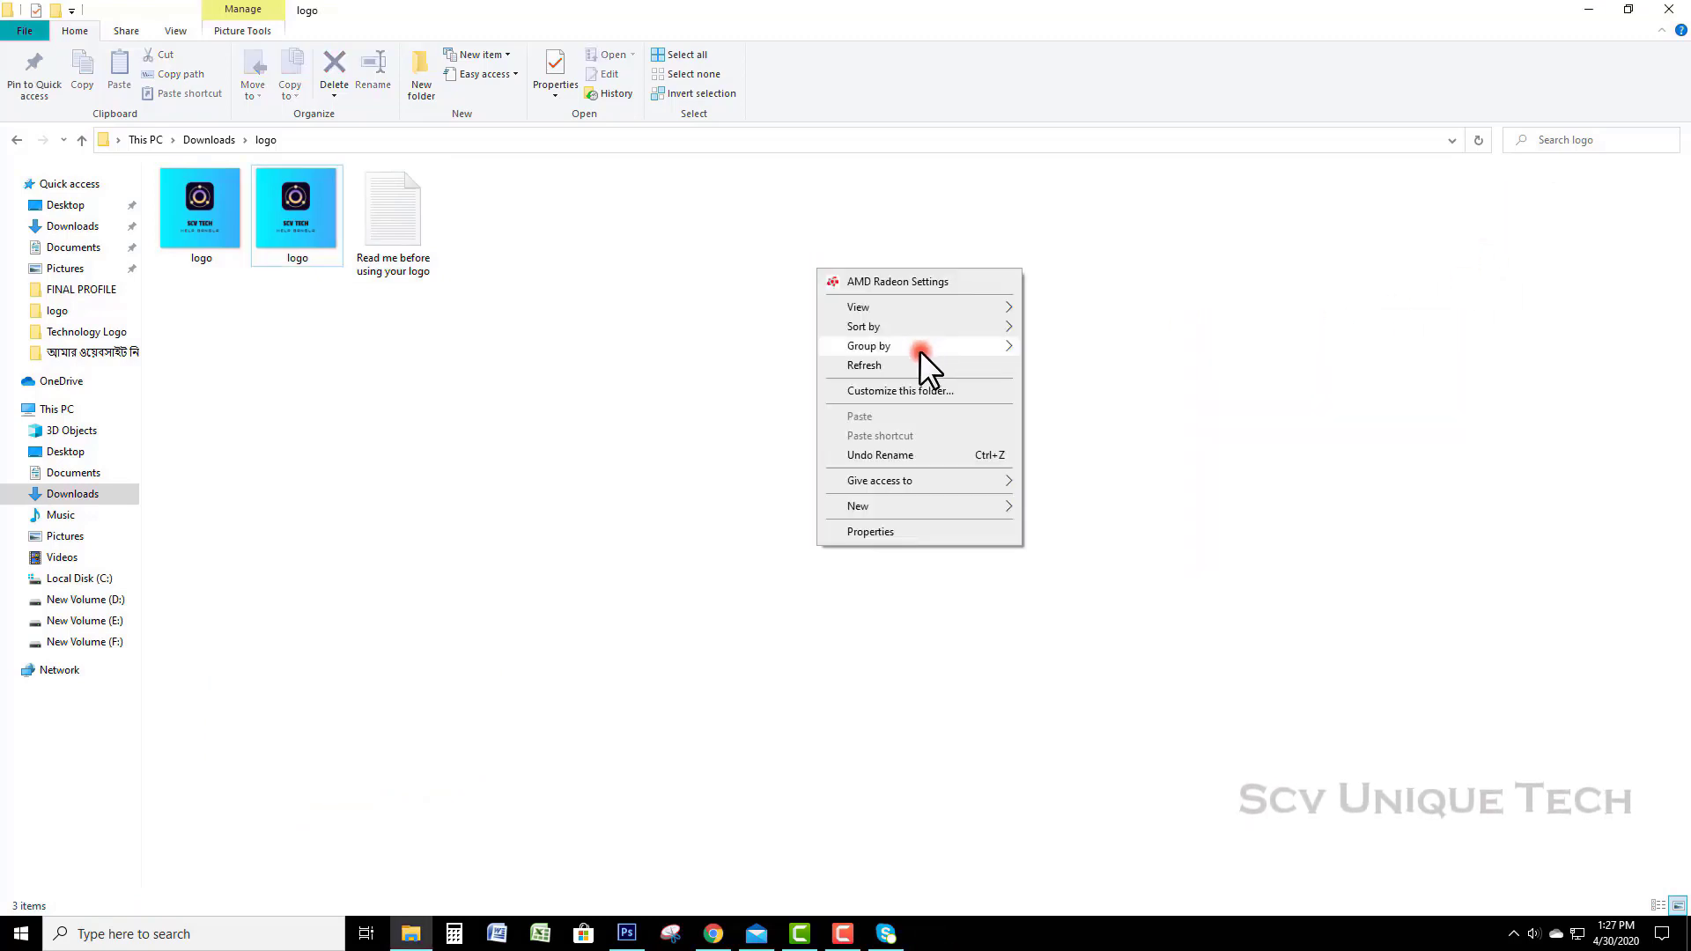
pyautogui.click(911, 361)
pyautogui.click(377, 225)
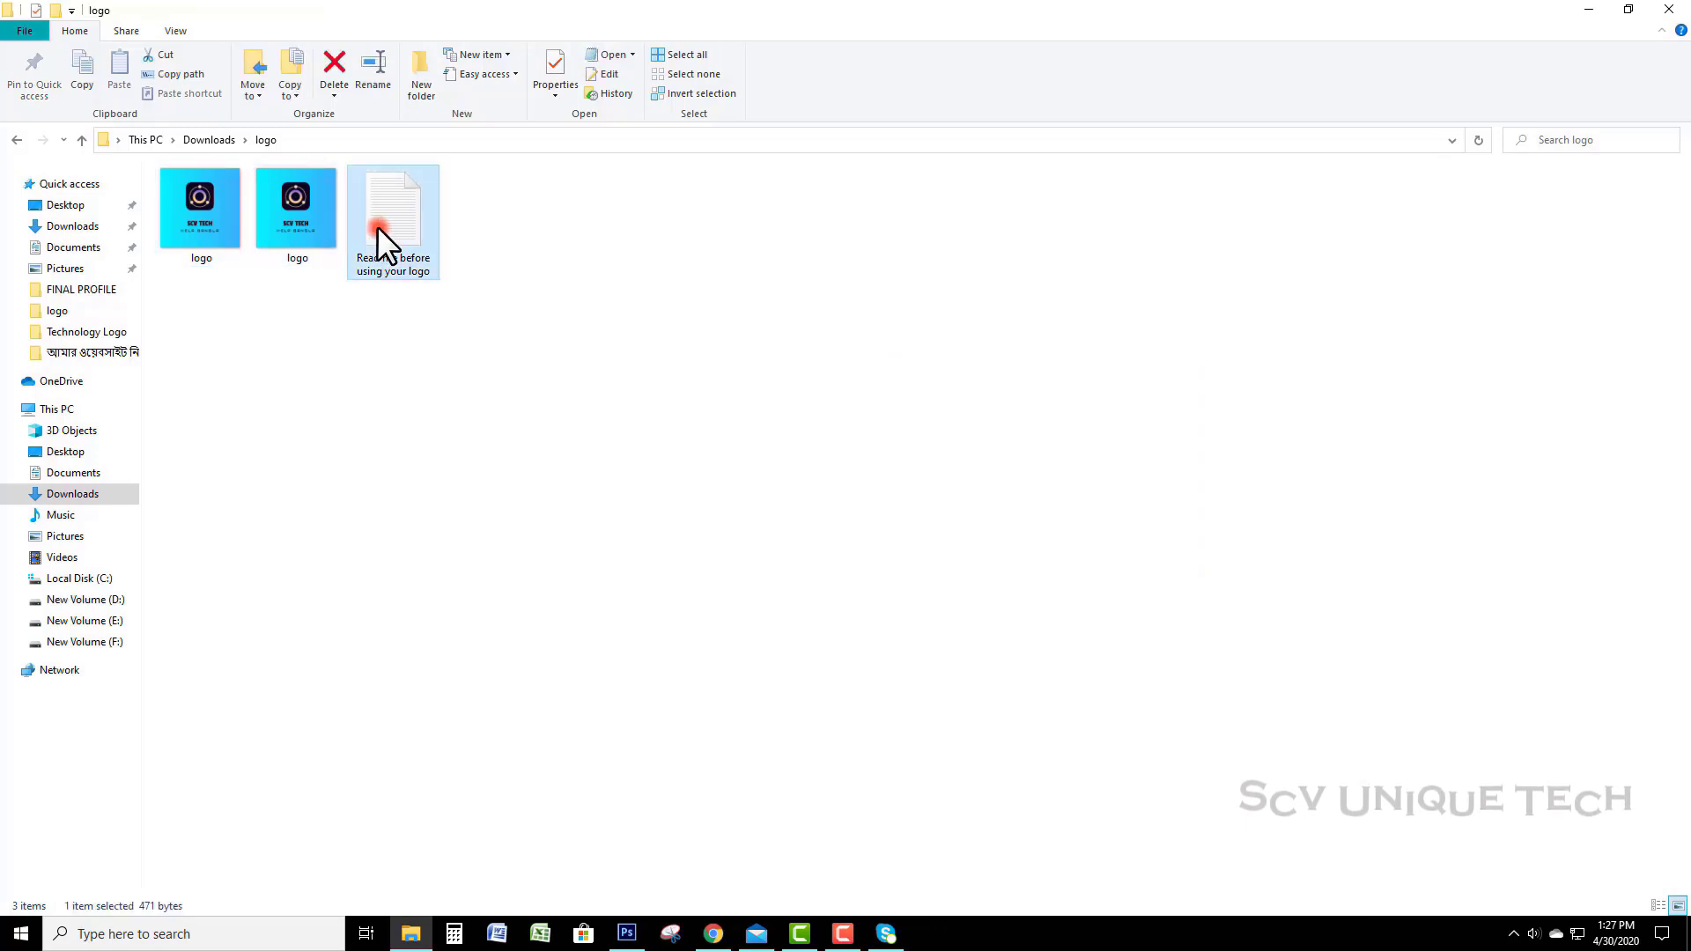
# Open 'Read me before using your logo' in Notepad and maximize the window.
pyautogui.doubleClick(377, 225)
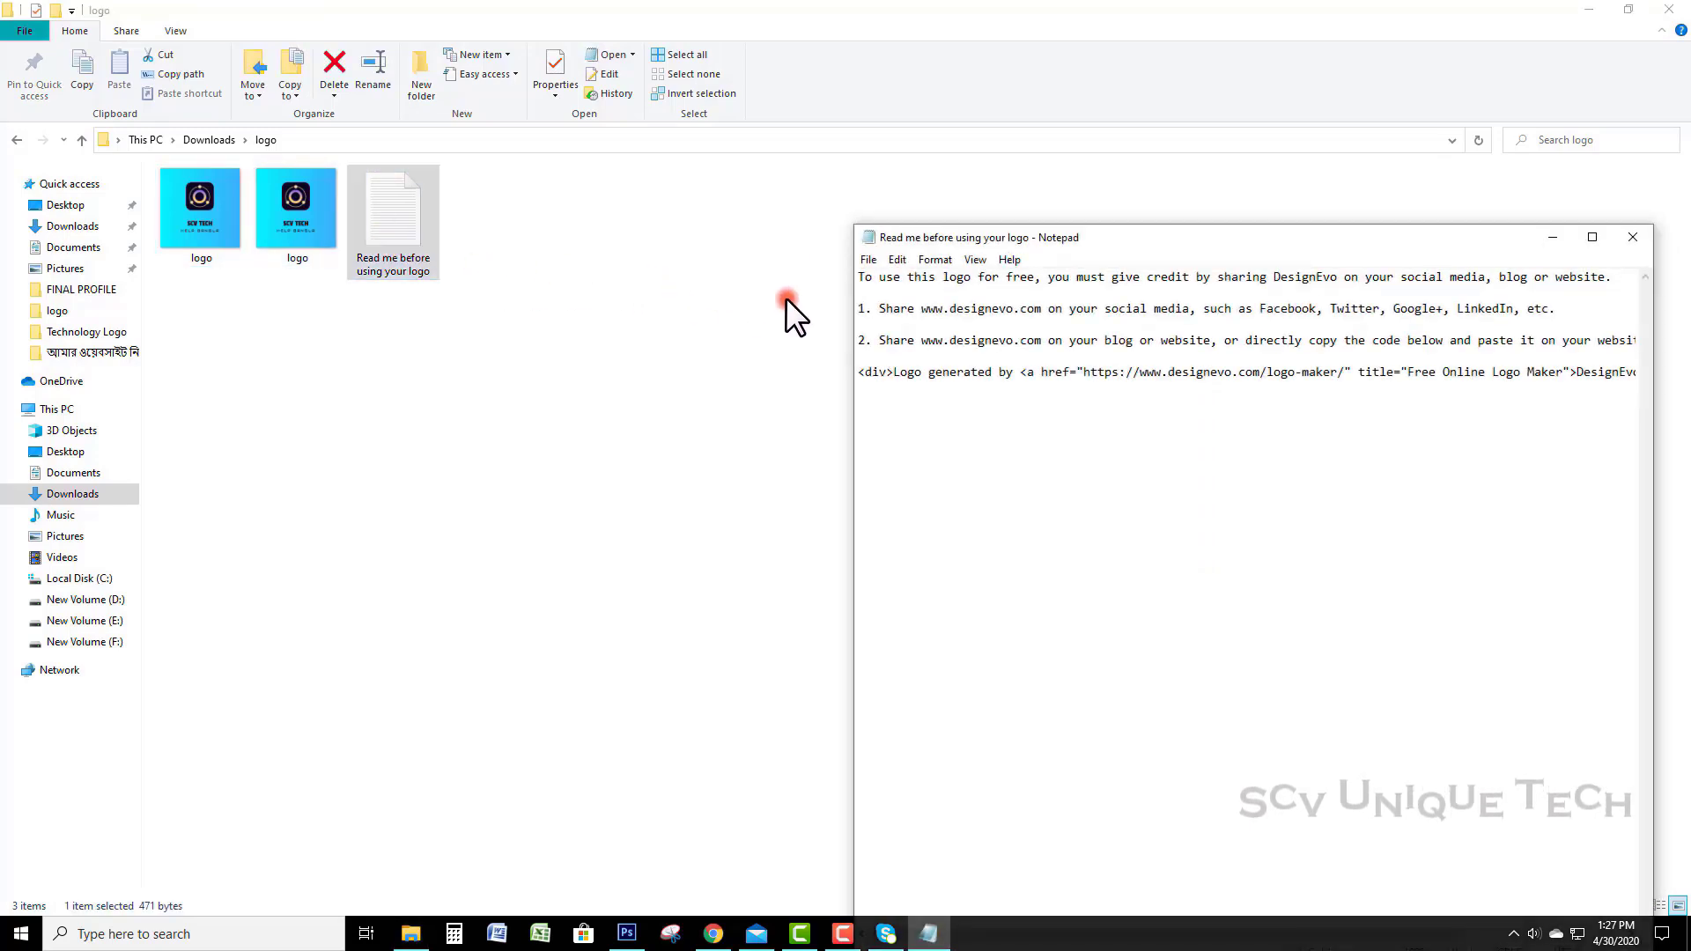
pyautogui.moveTo(1245, 222)
pyautogui.mouseDown()
pyautogui.moveTo(1164, 231)
pyautogui.moveTo(905, 177)
pyautogui.mouseUp()
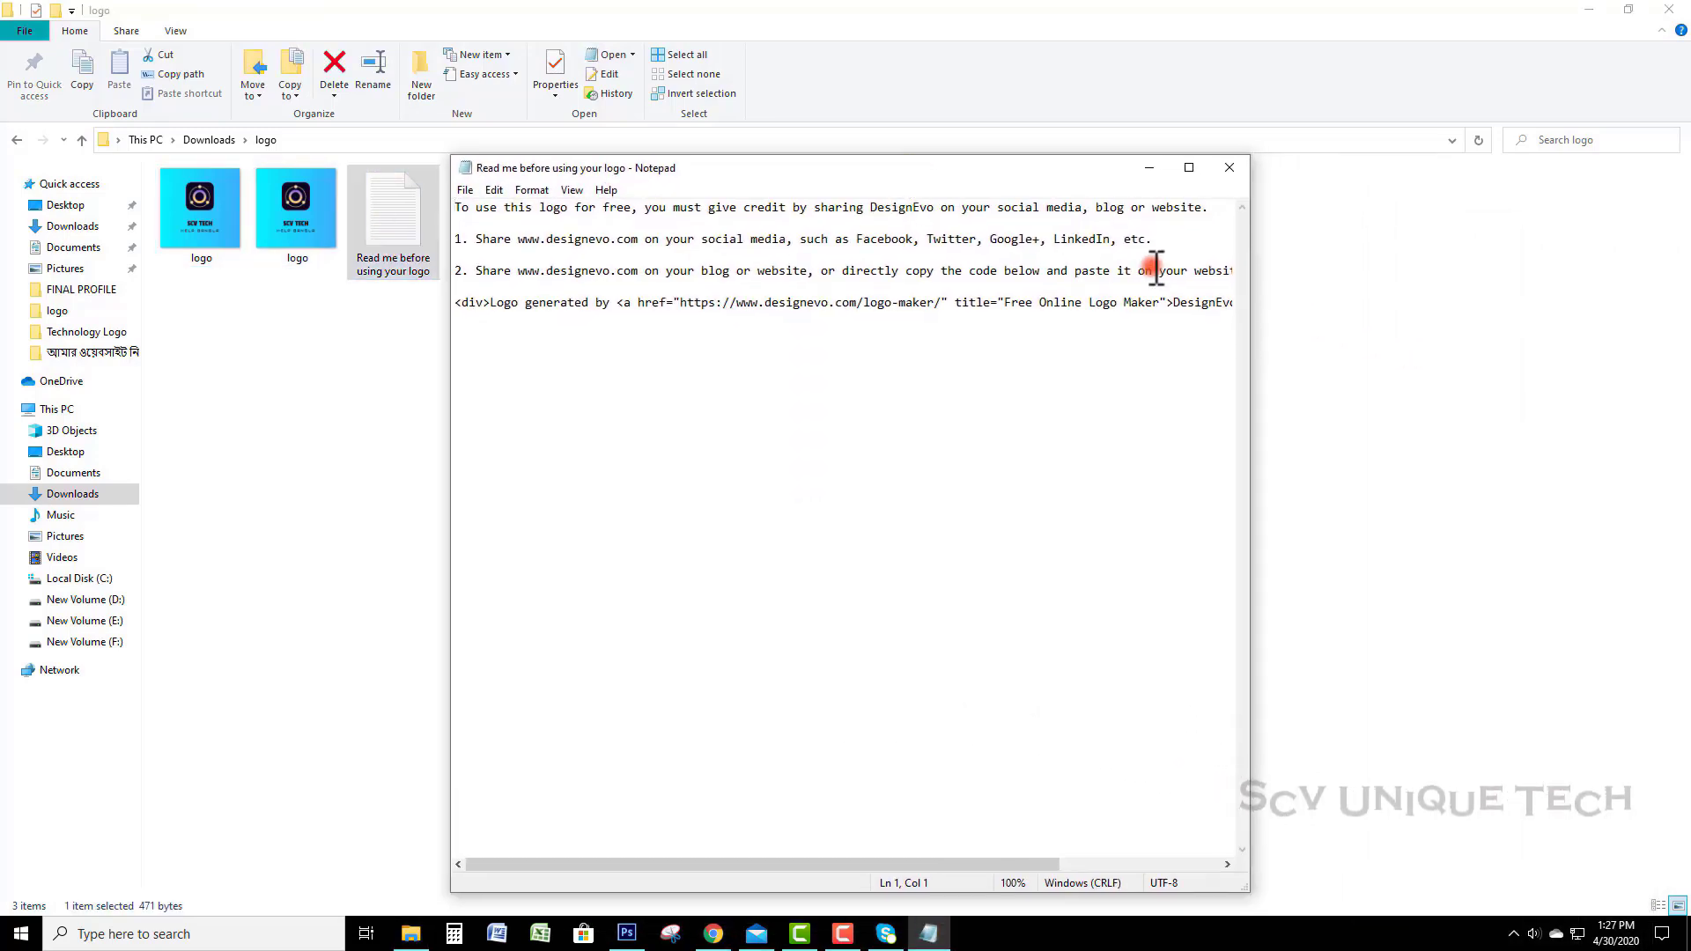
pyautogui.click(1191, 171)
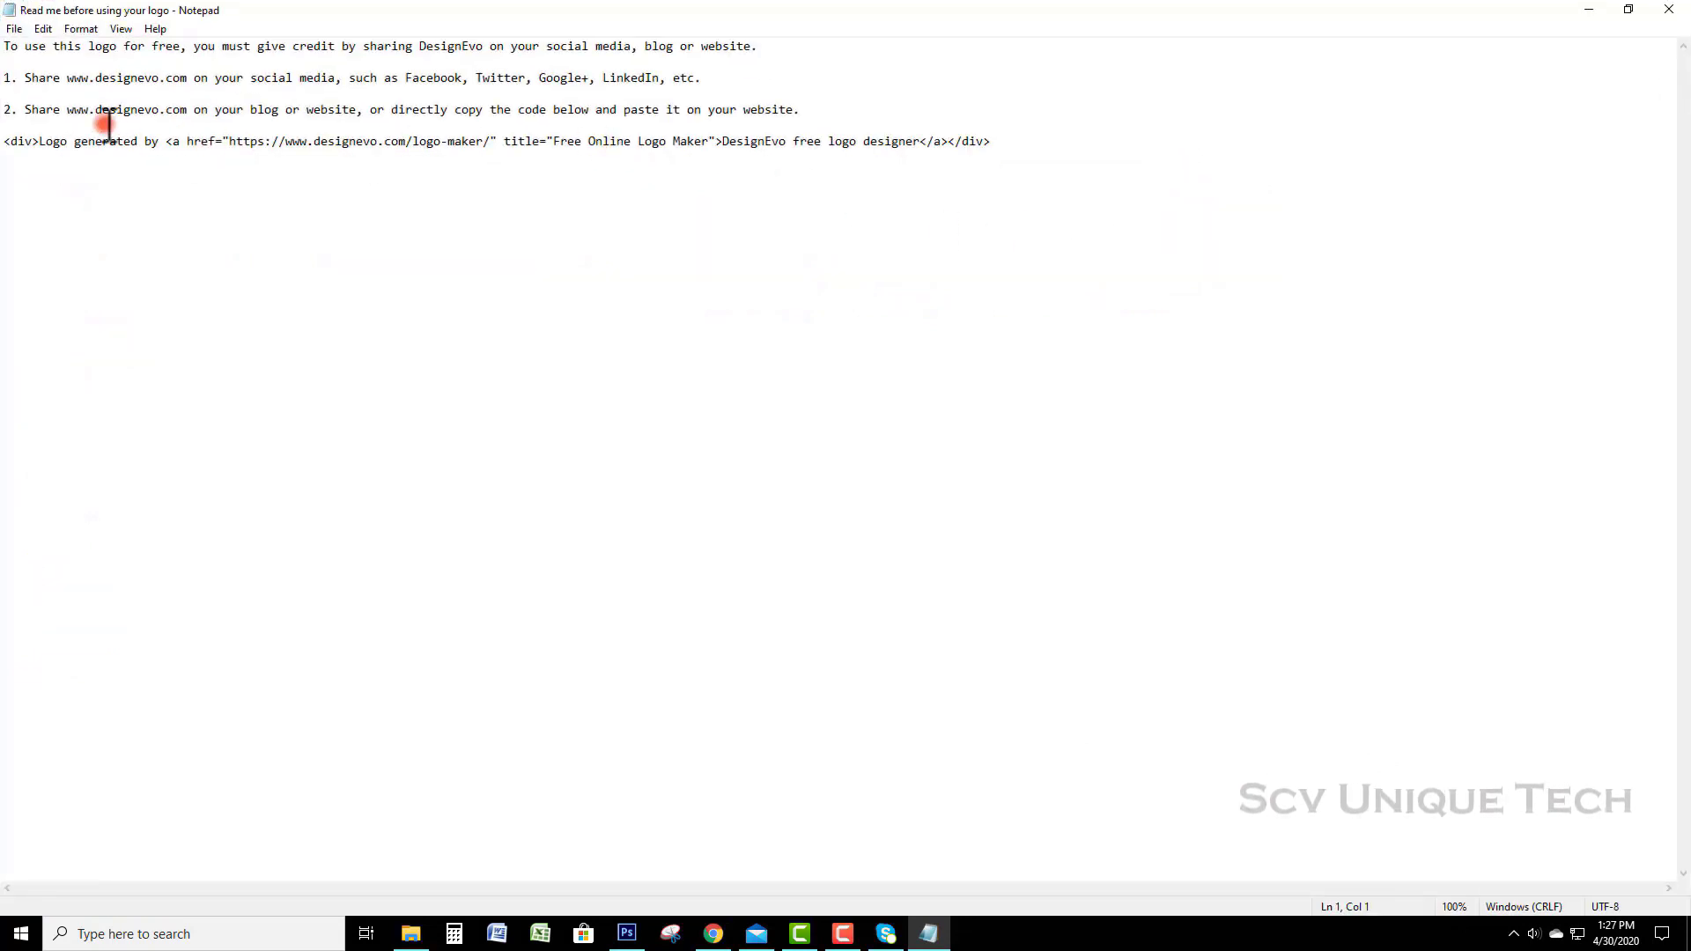
# Highlight the instruction text, the social sharing line and the HTML credit code to review them.
pyautogui.click(12, 48)
pyautogui.moveTo(100, 51); pyautogui.dragTo(1007, 198)
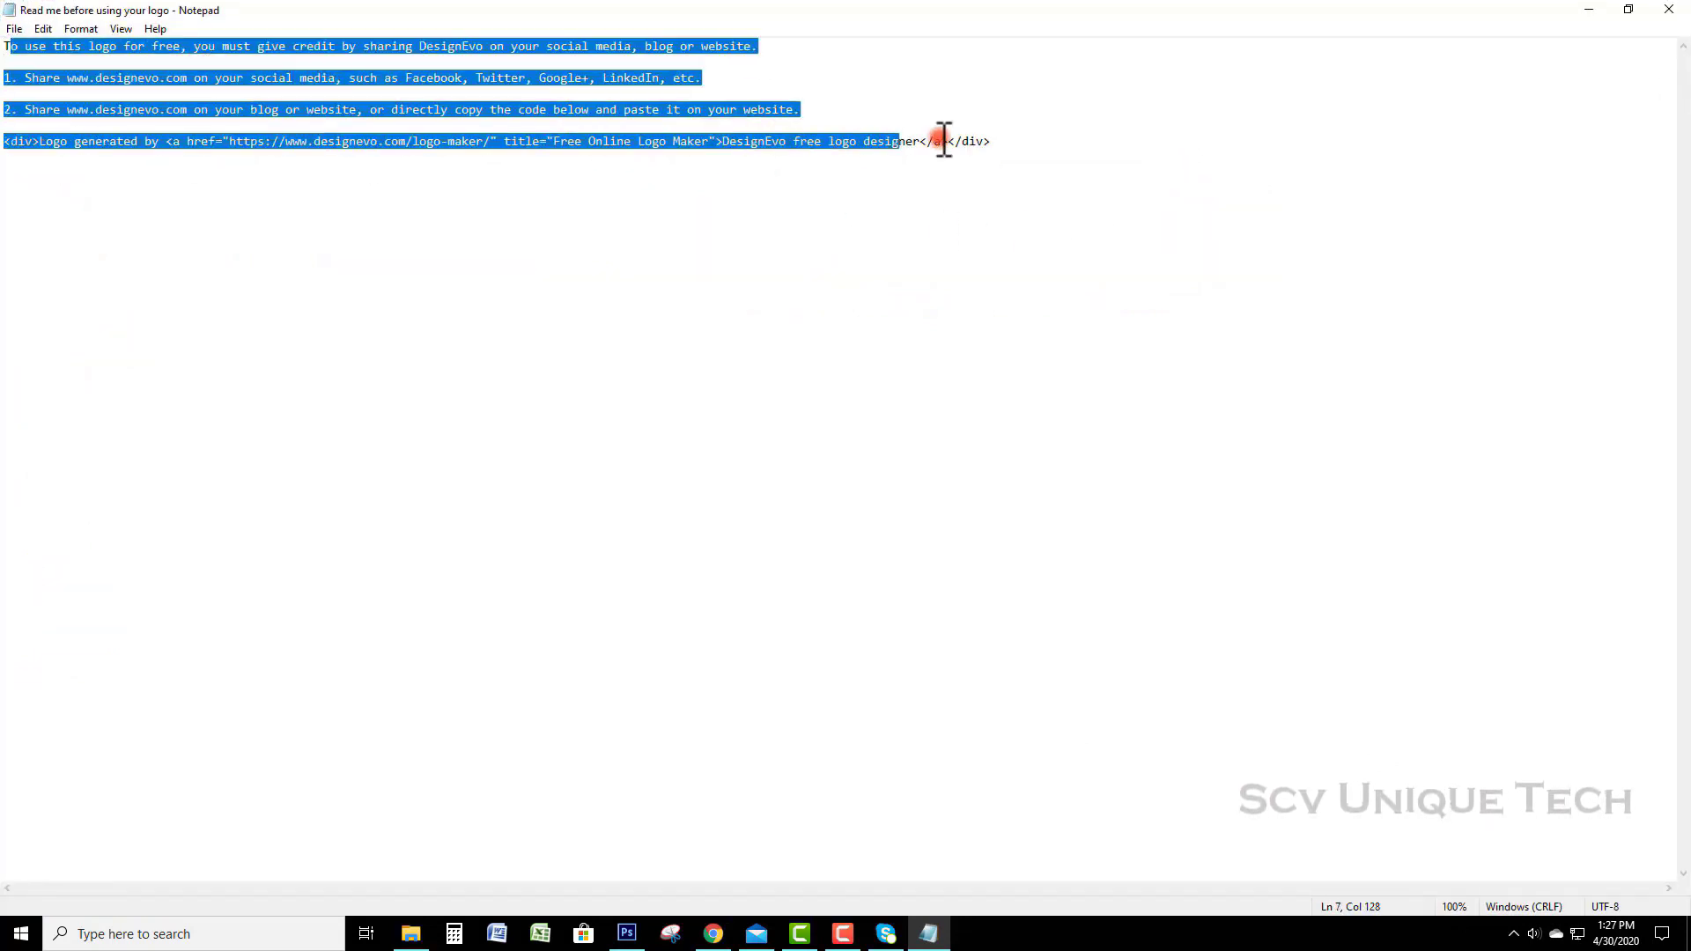
pyautogui.click(568, 196)
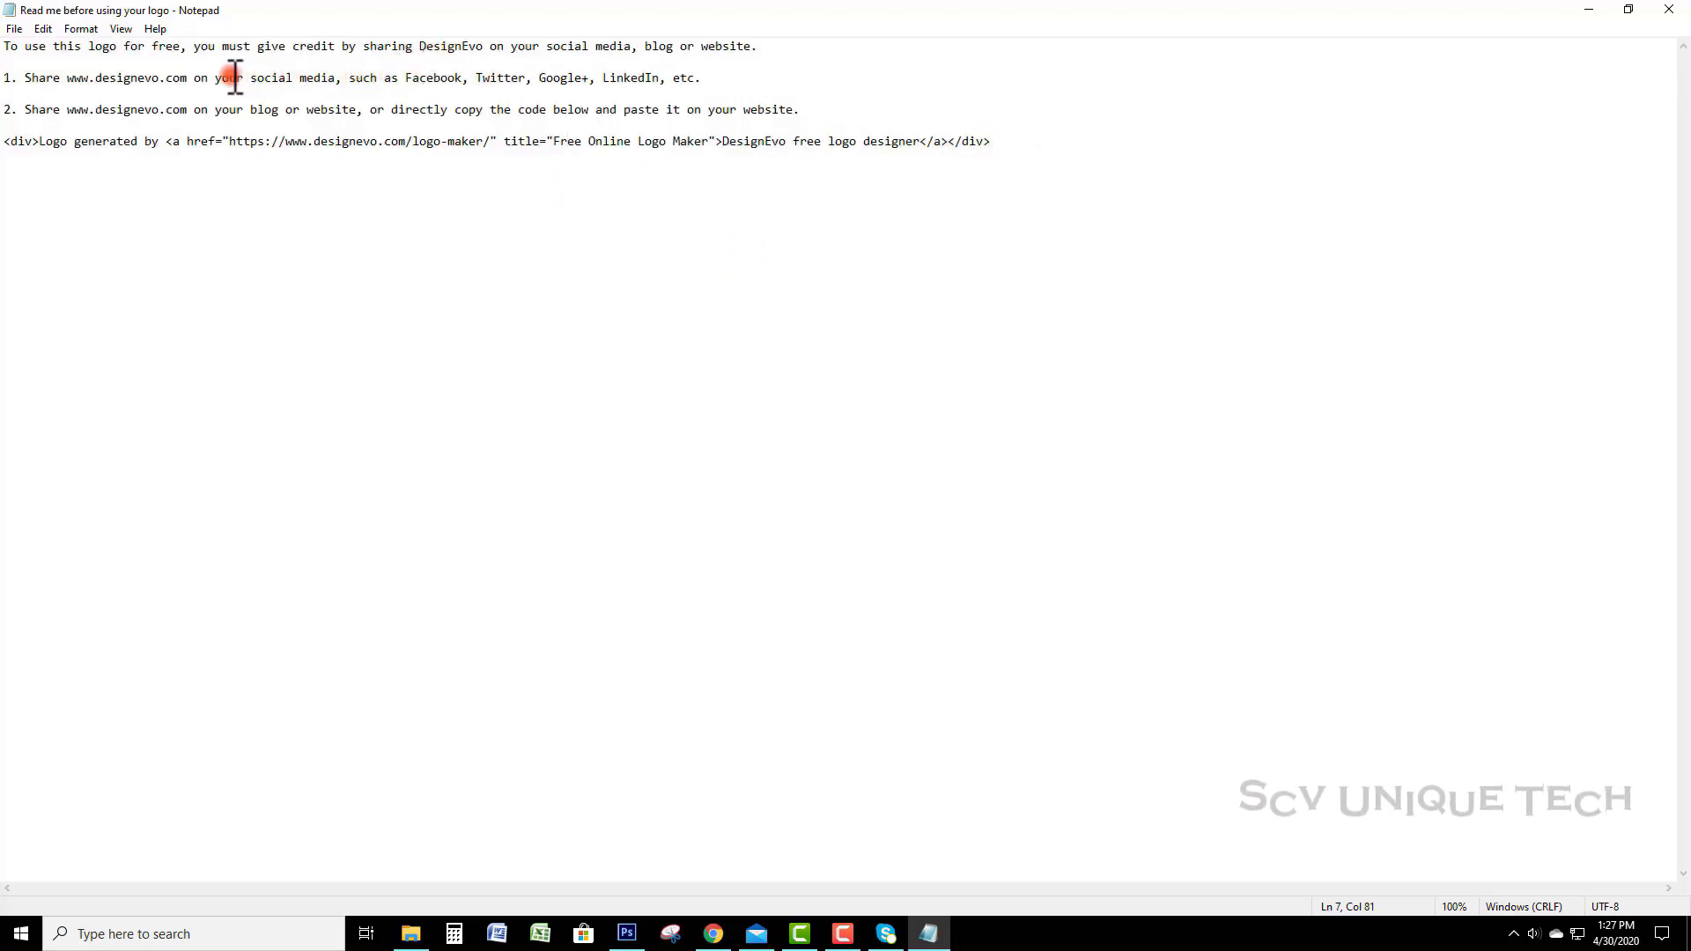
pyautogui.moveTo(229, 78); pyautogui.dragTo(700, 79)
pyautogui.click(857, 126)
pyautogui.moveTo(1053, 144); pyautogui.dragTo(5, 146)
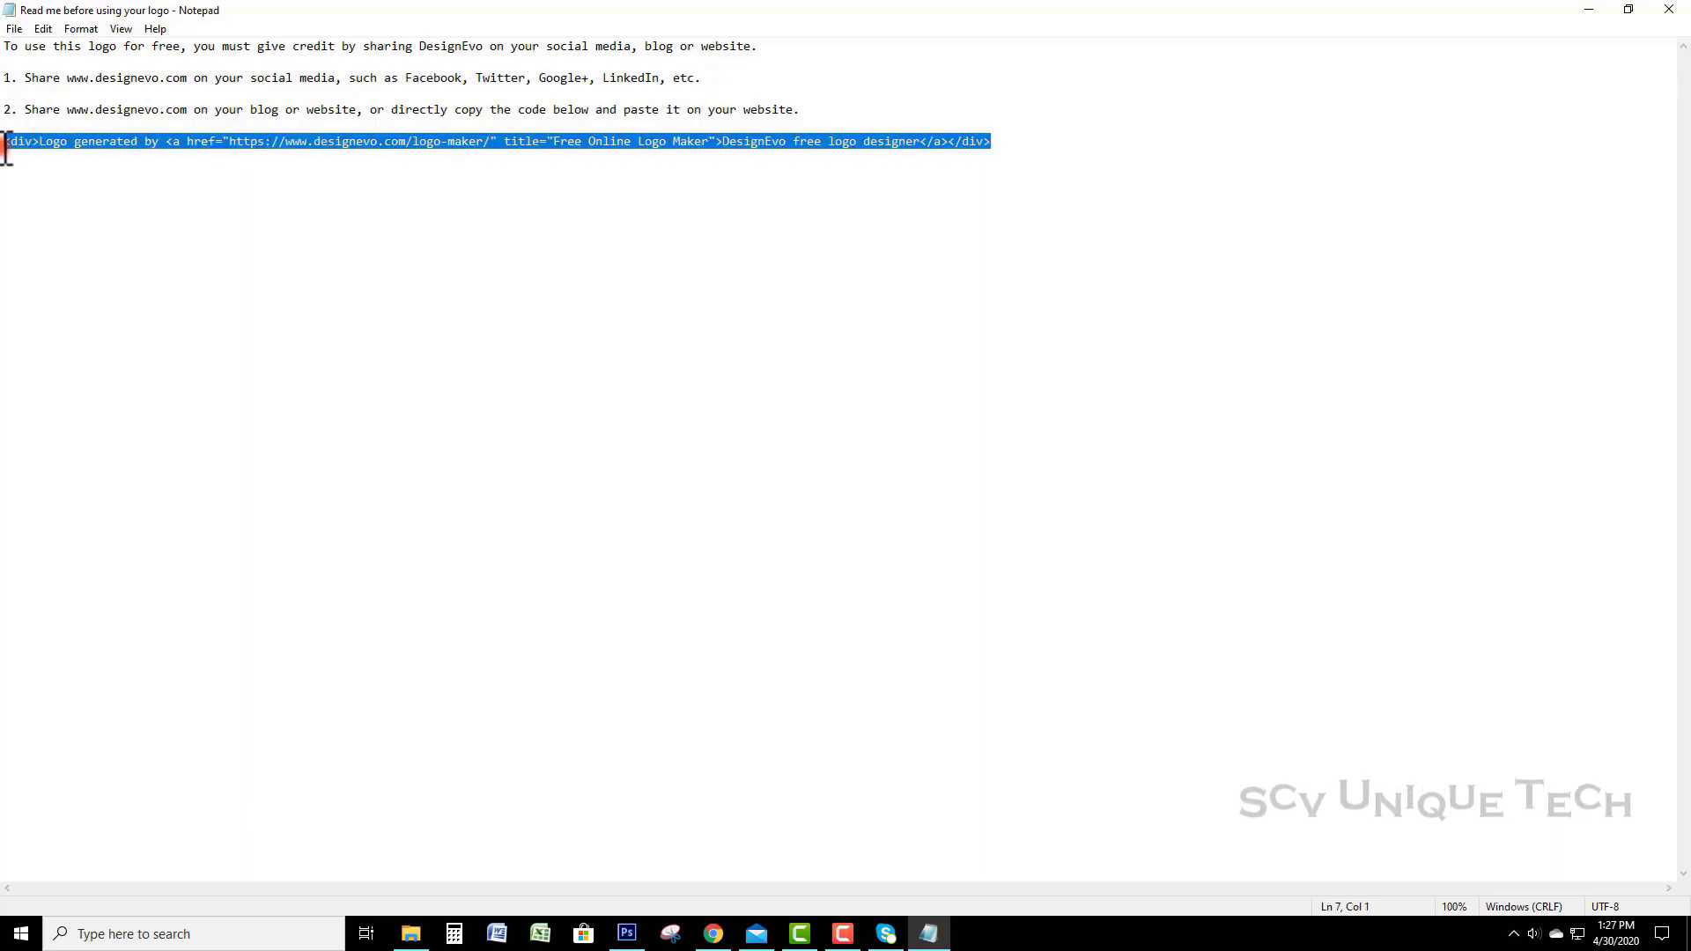
pyautogui.click(656, 211)
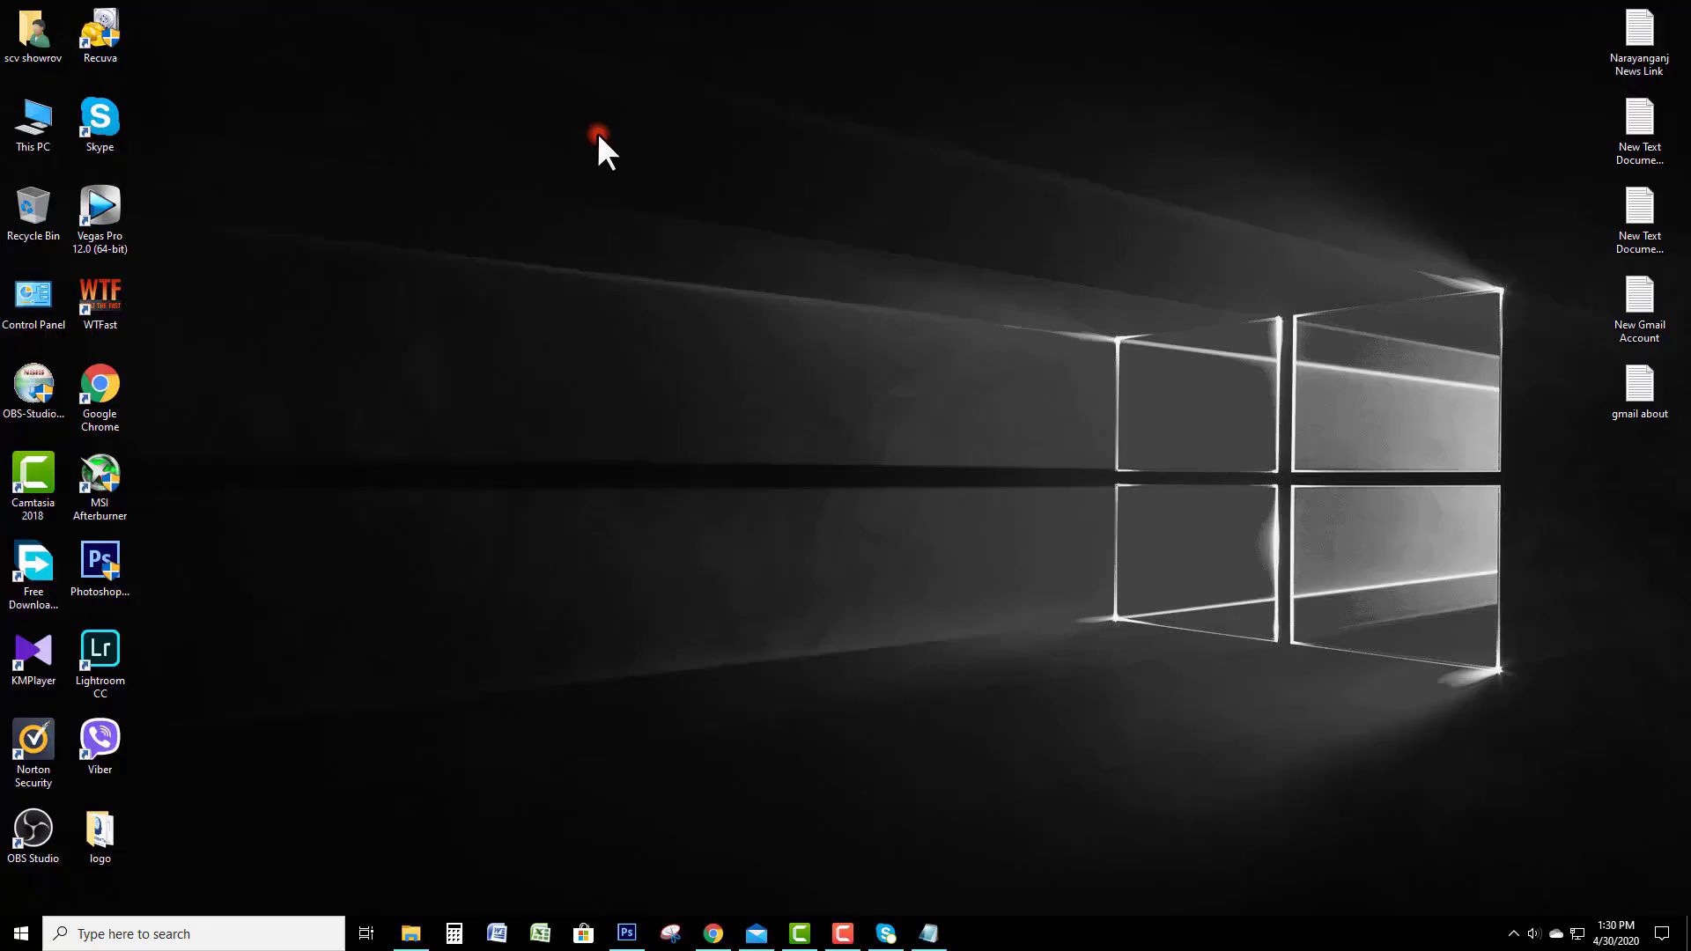
# Refresh the desktop from its right-click menu.
pyautogui.rightClick(597, 132)
pyautogui.click(634, 130)
pyautogui.rightClick(1307, 322)
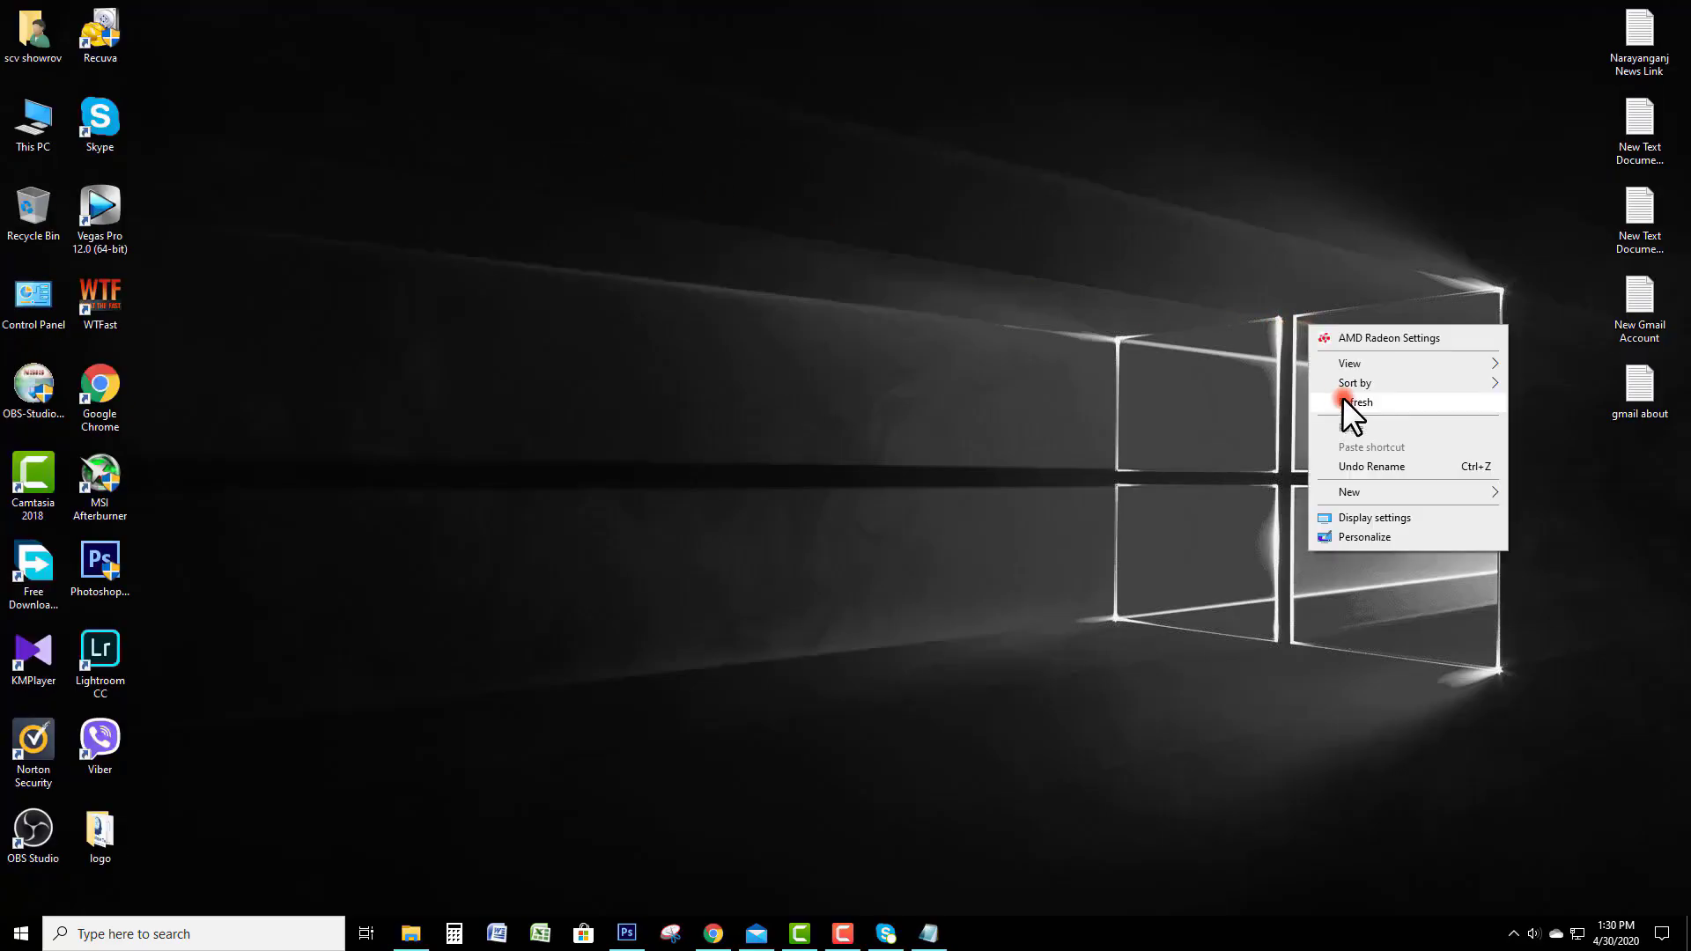
pyautogui.click(1344, 401)
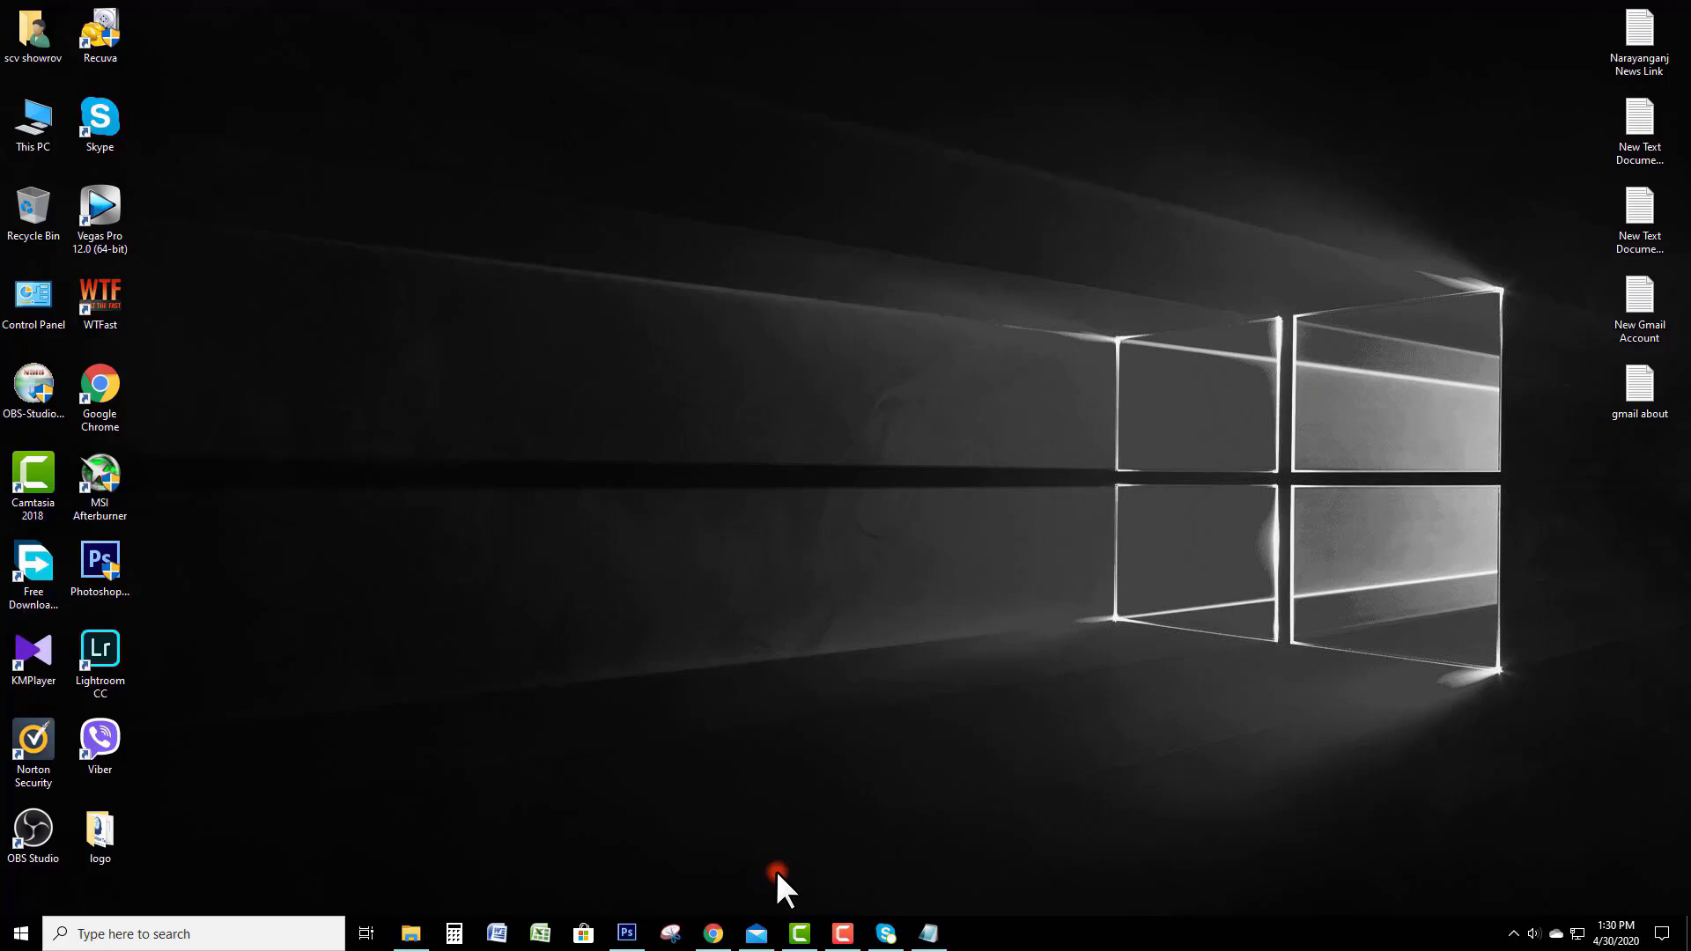
pyautogui.moveTo(756, 933)
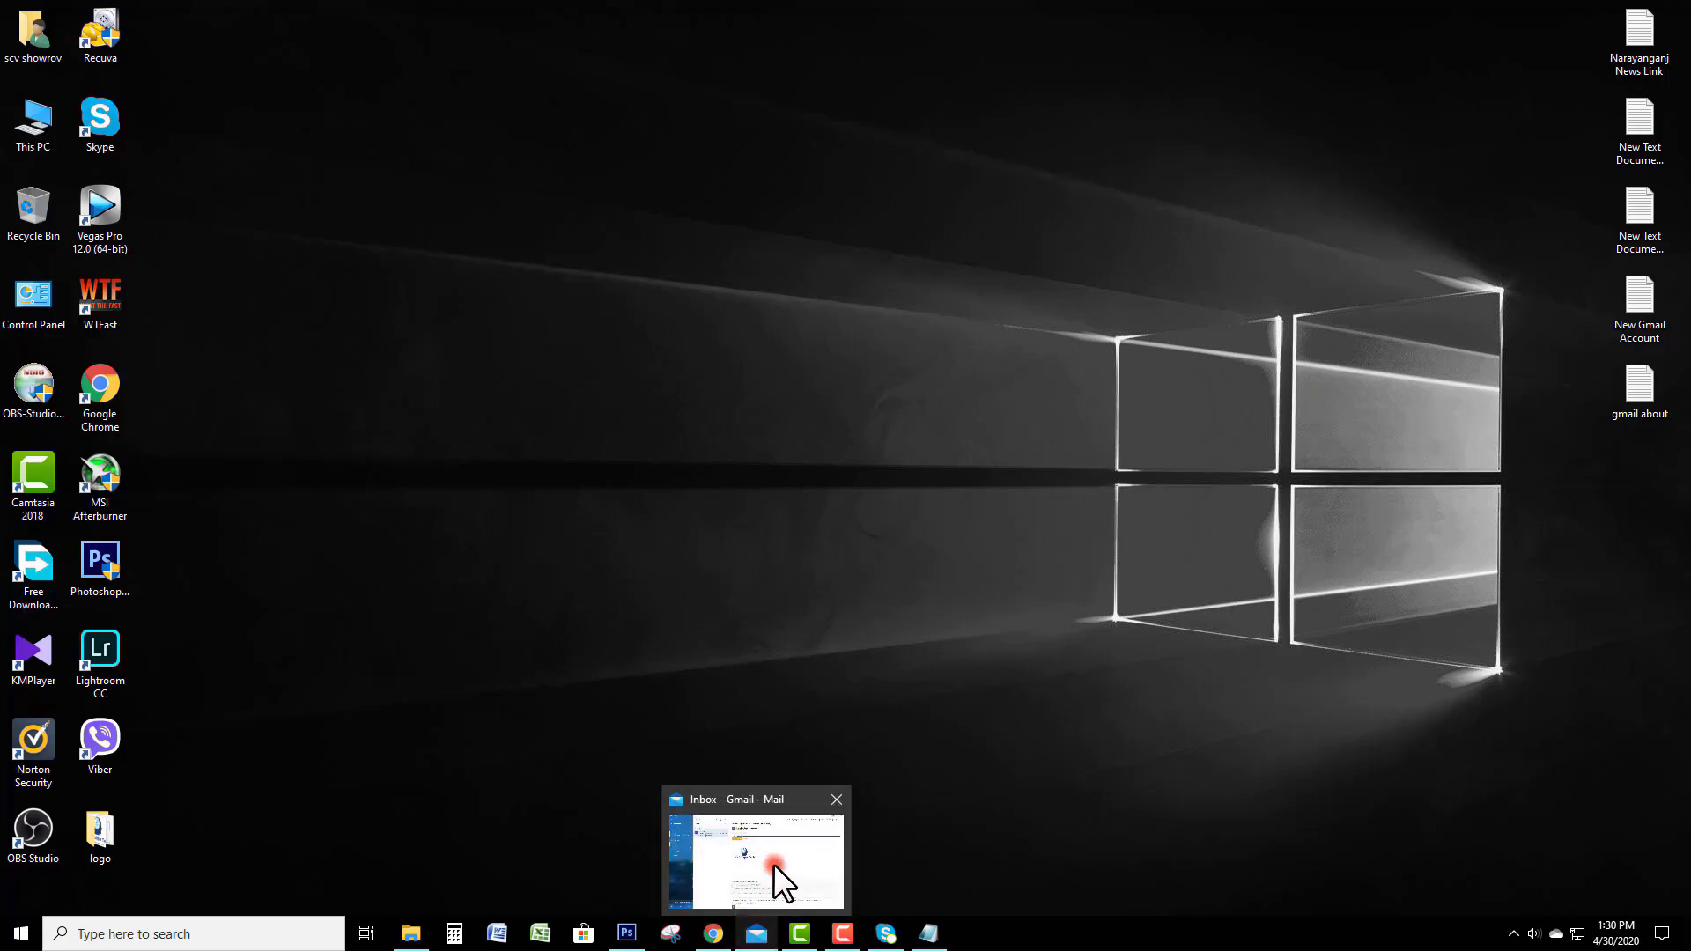
# Restore Mail and highlight the coupon code in DesignEvo's 'Save $5 USD' email.
pyautogui.click(776, 870)
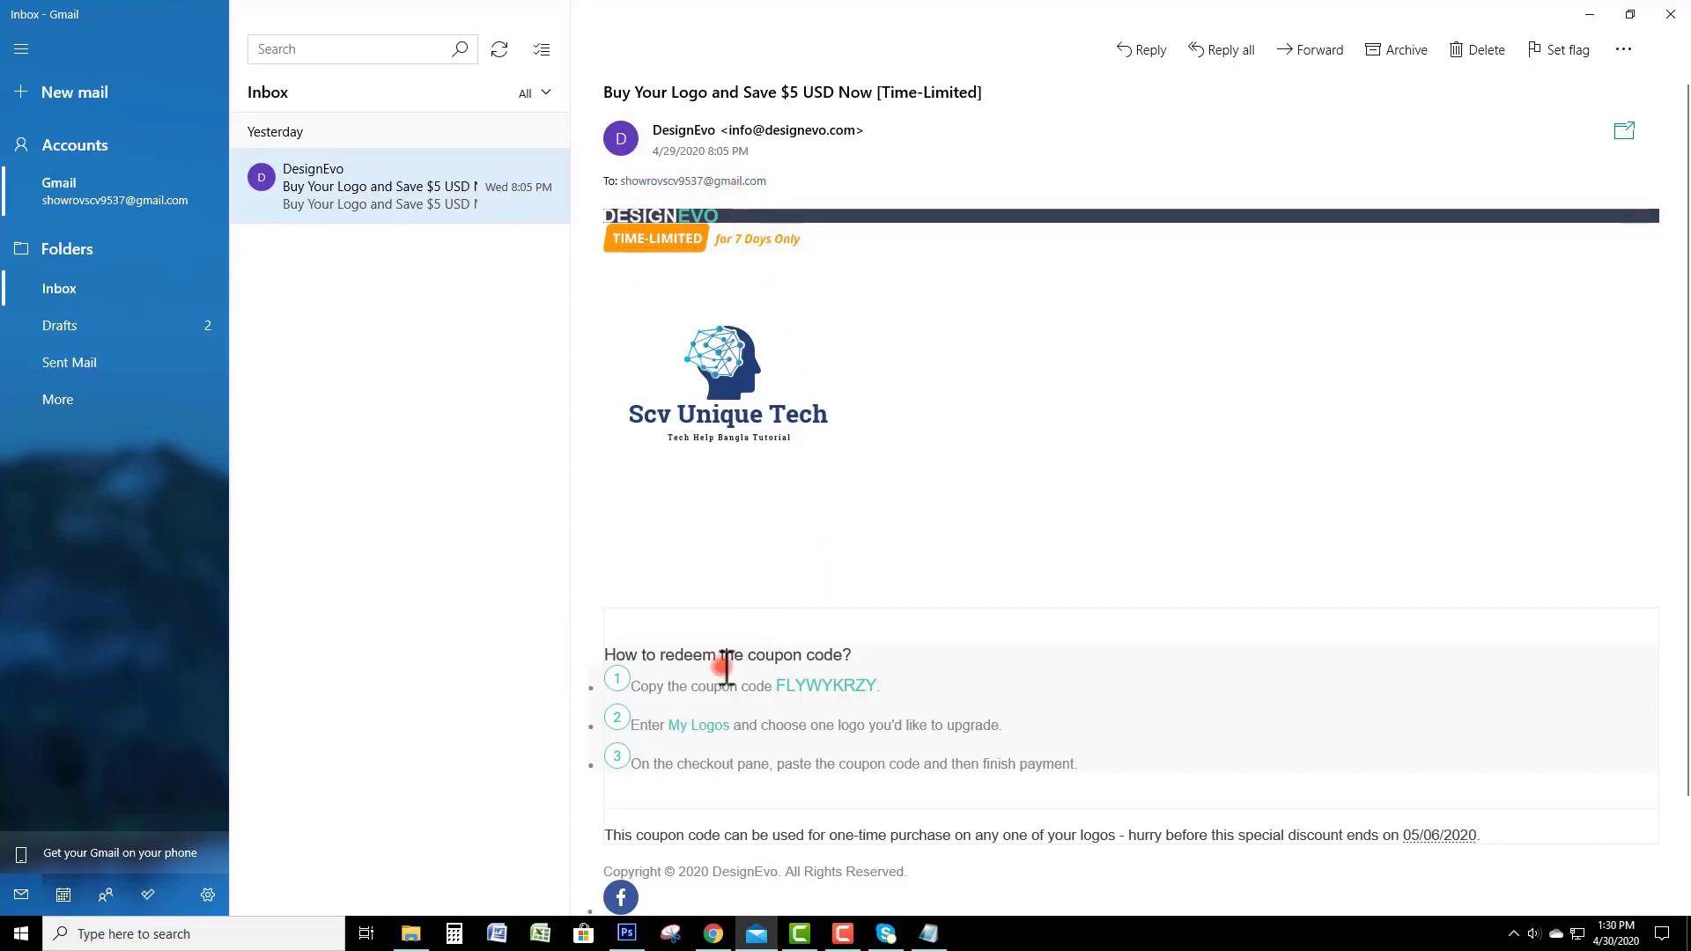
pyautogui.scroll(-1, 775, 666)
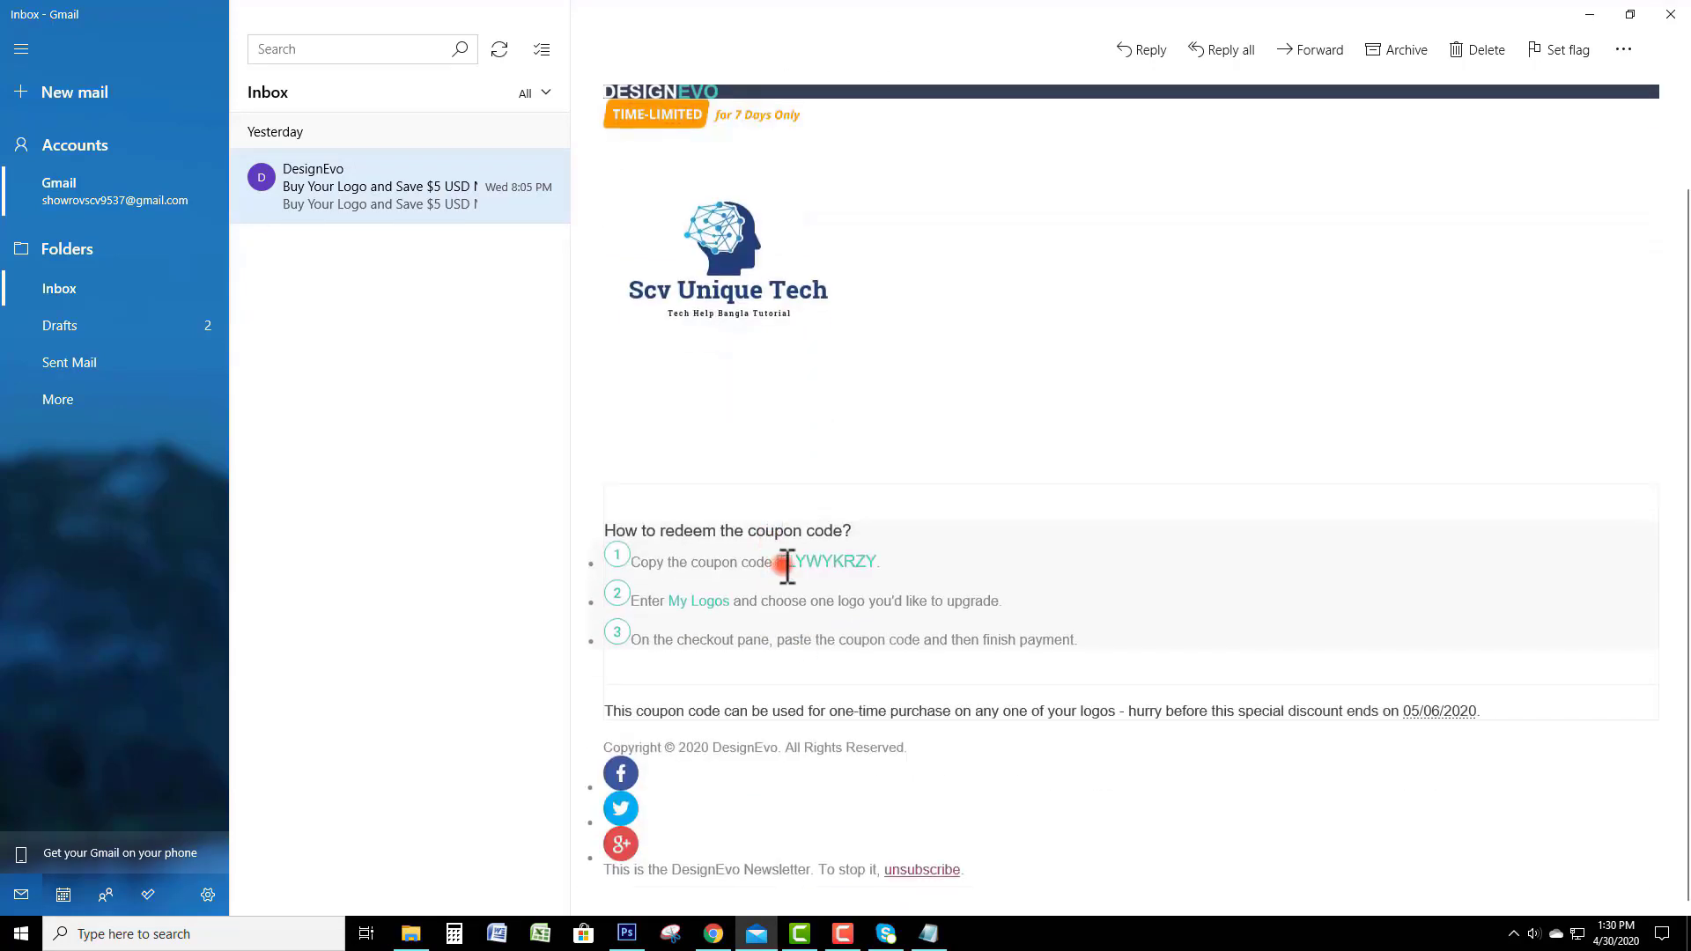
pyautogui.moveTo(779, 567); pyautogui.dragTo(886, 571)
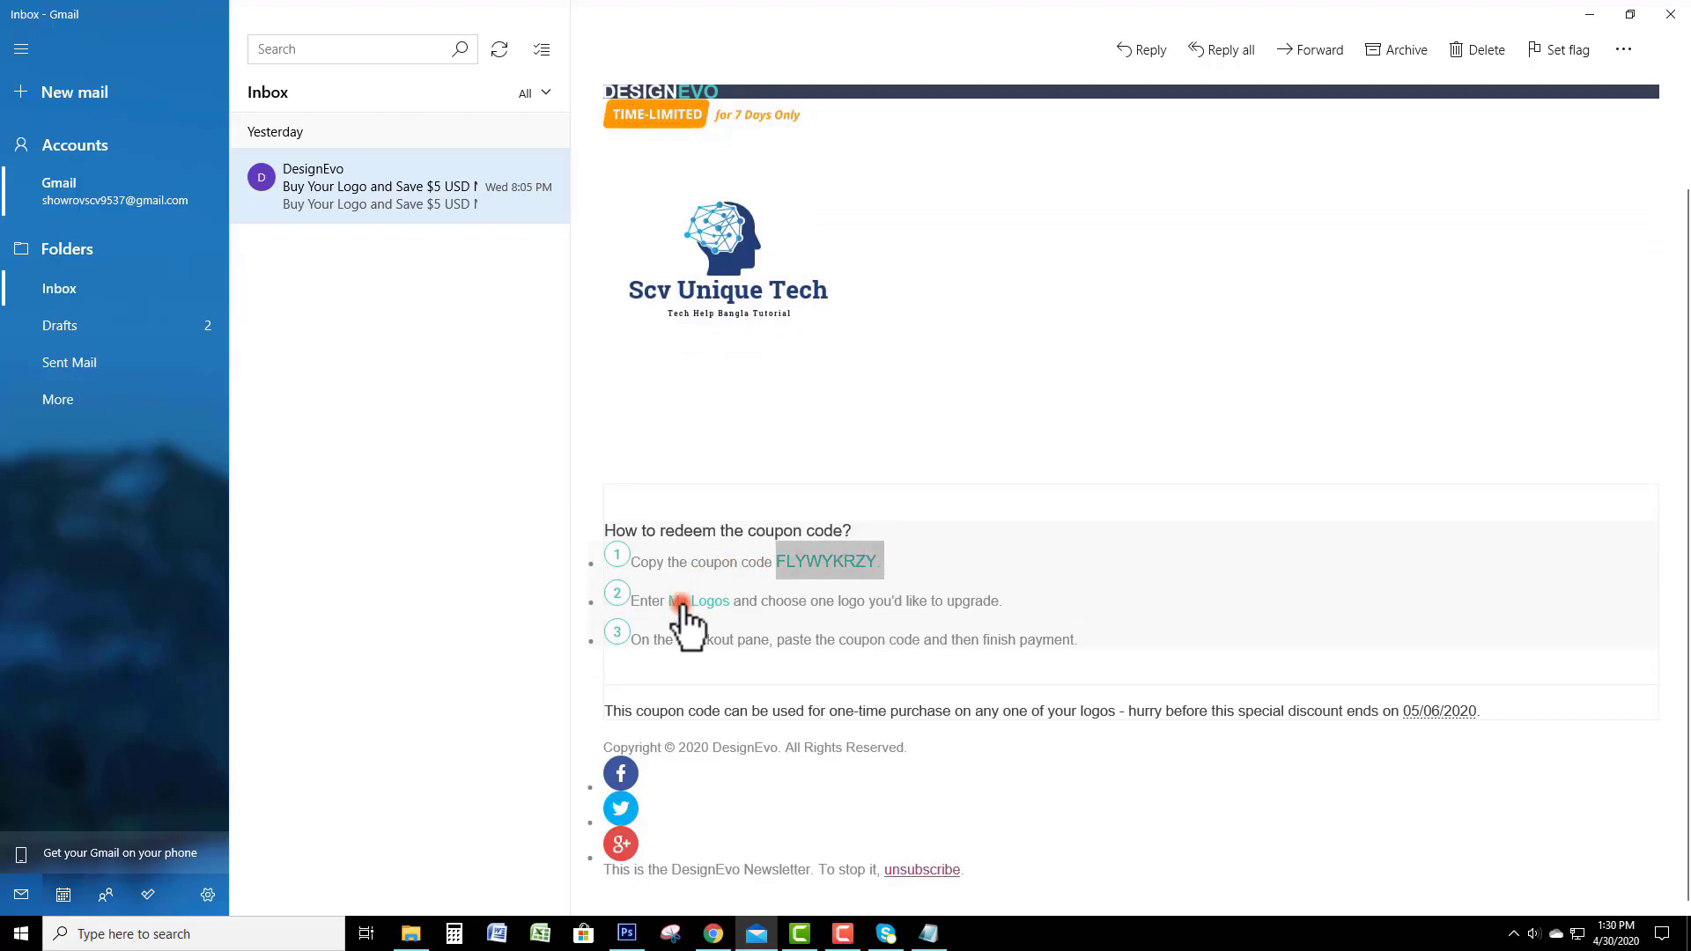
pyautogui.click(777, 616)
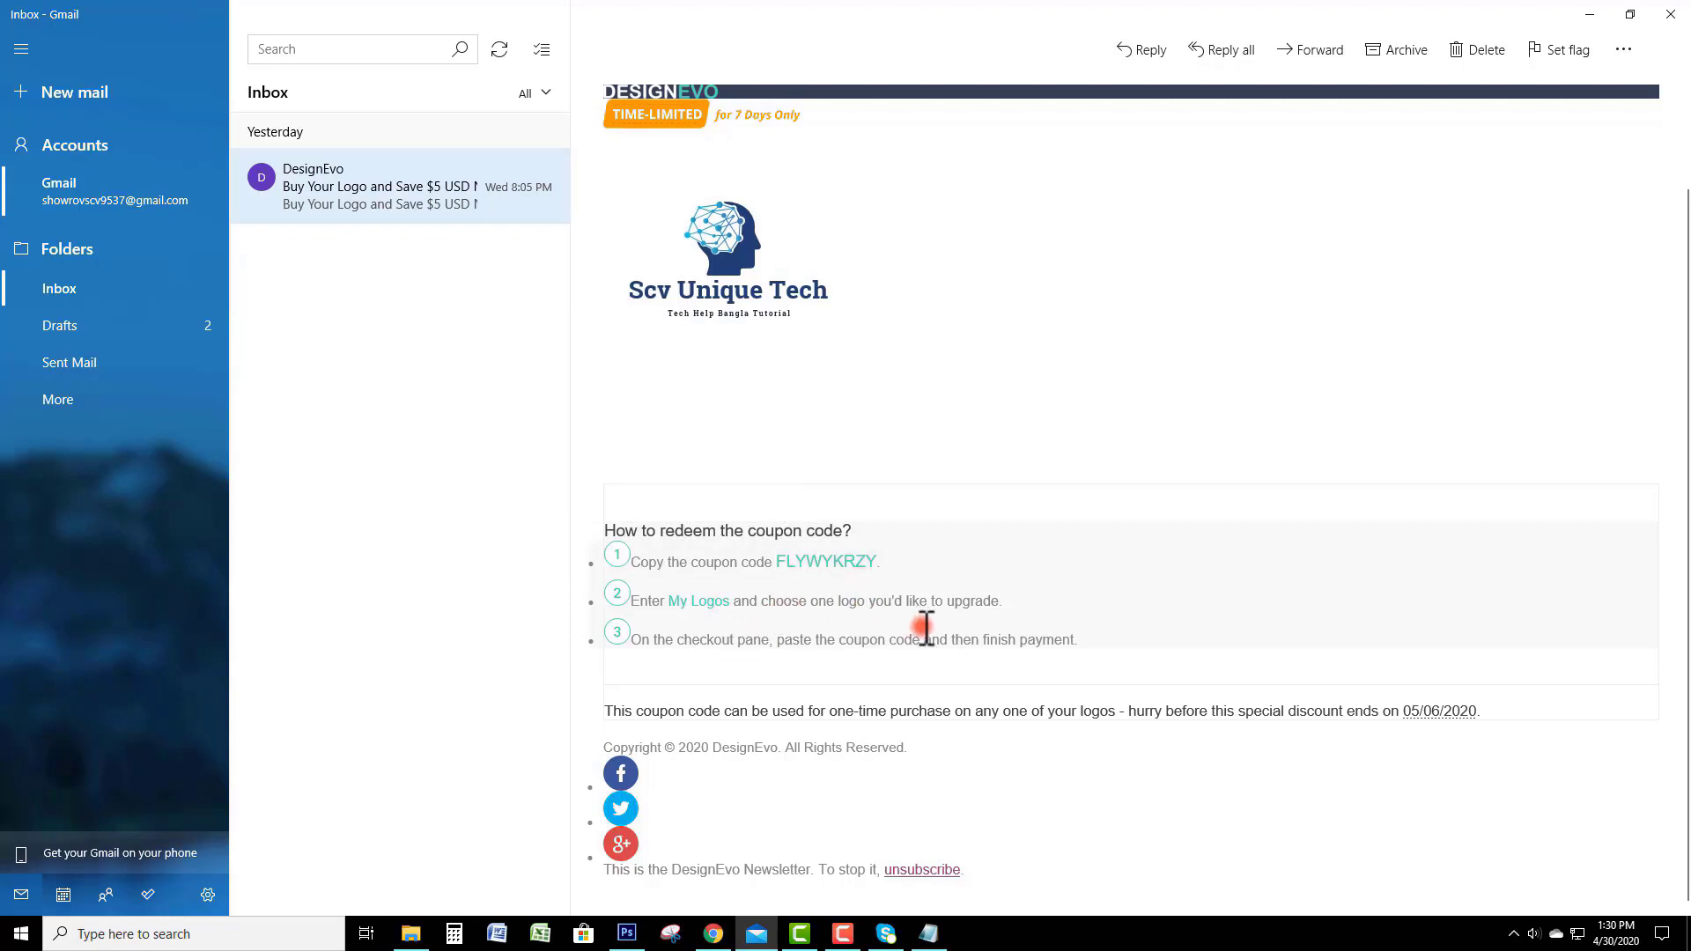
pyautogui.scroll(2, 1092, 627)
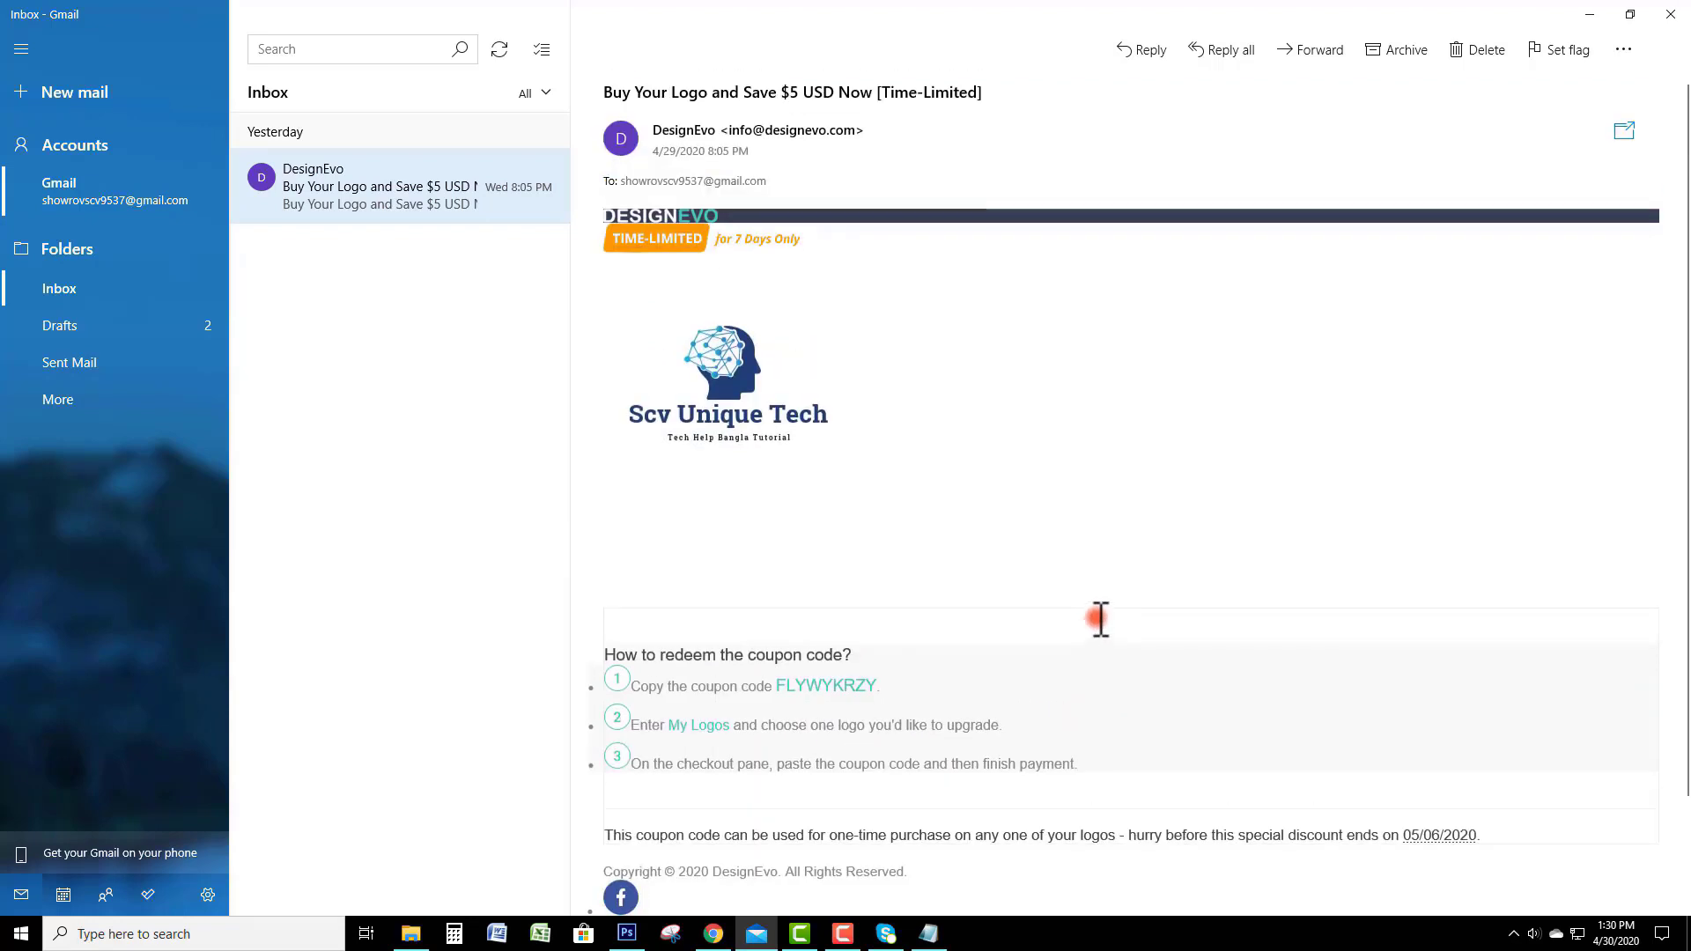